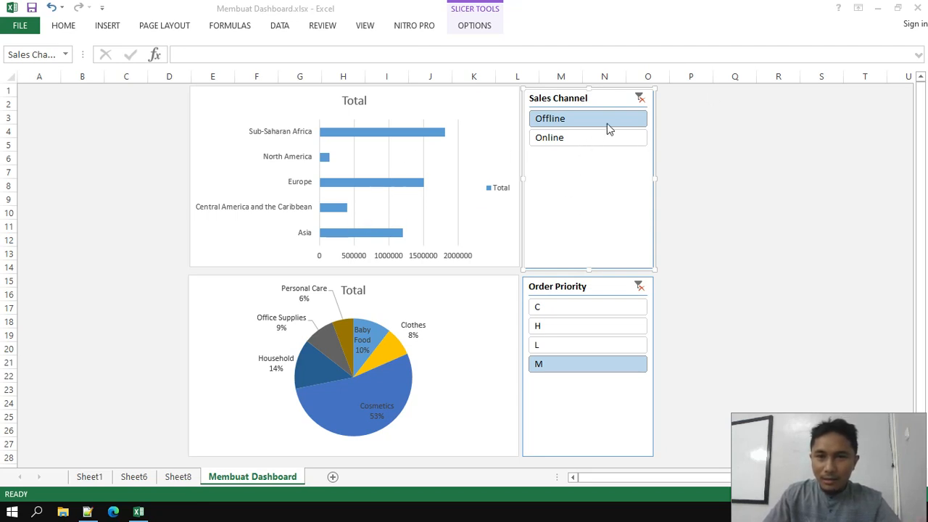
- Clear the Order Priority and Sales Channel slicer filters, and try the dashboard with Offline and priorities C and H
{"action": "left_click", "coordinate": [639, 288]}
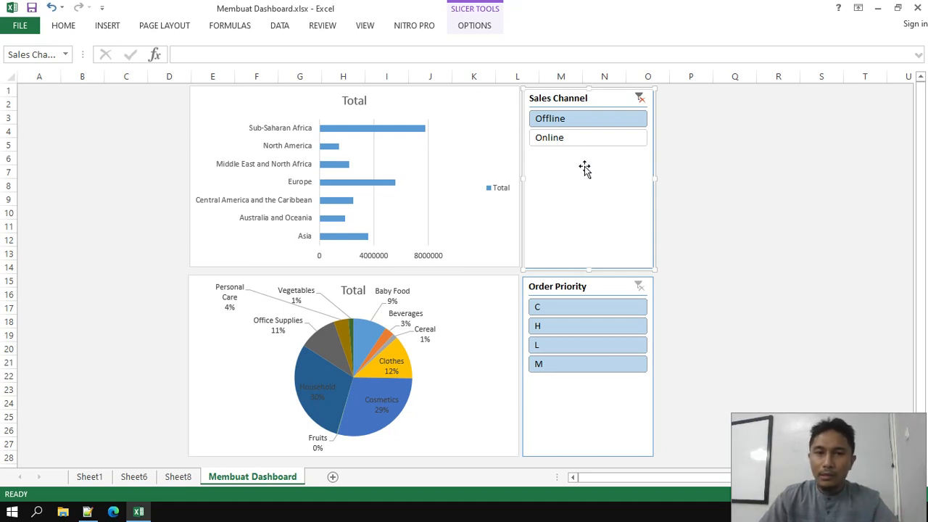
{"action": "left_click", "coordinate": [642, 97]}
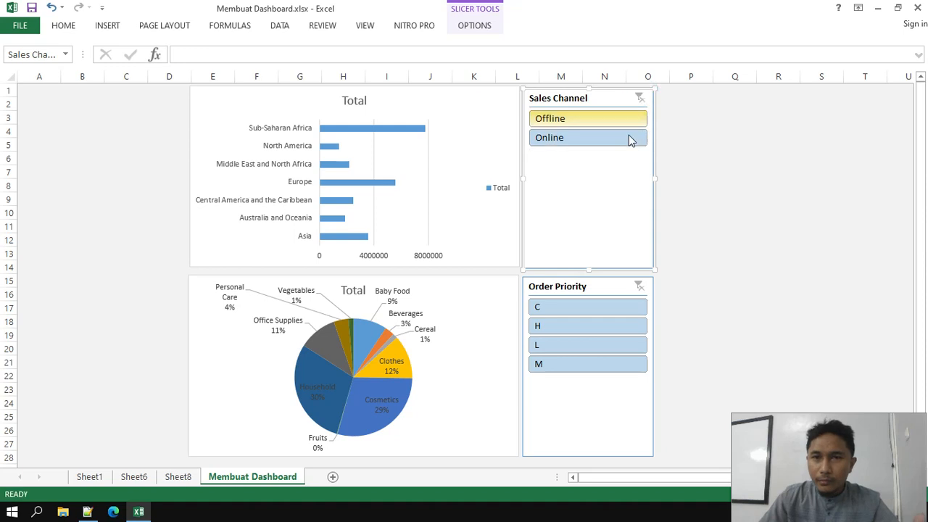
{"action": "left_click", "coordinate": [589, 120]}
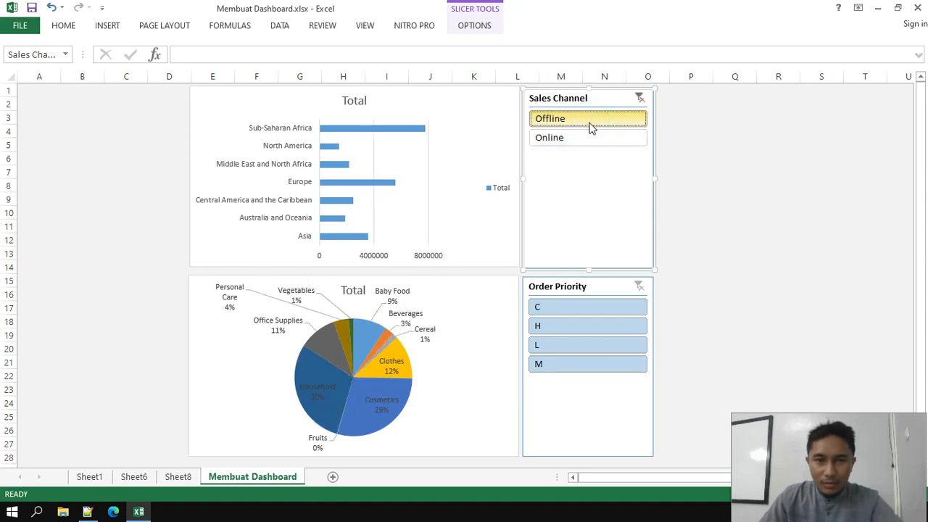
{"action": "left_click", "coordinate": [593, 306]}
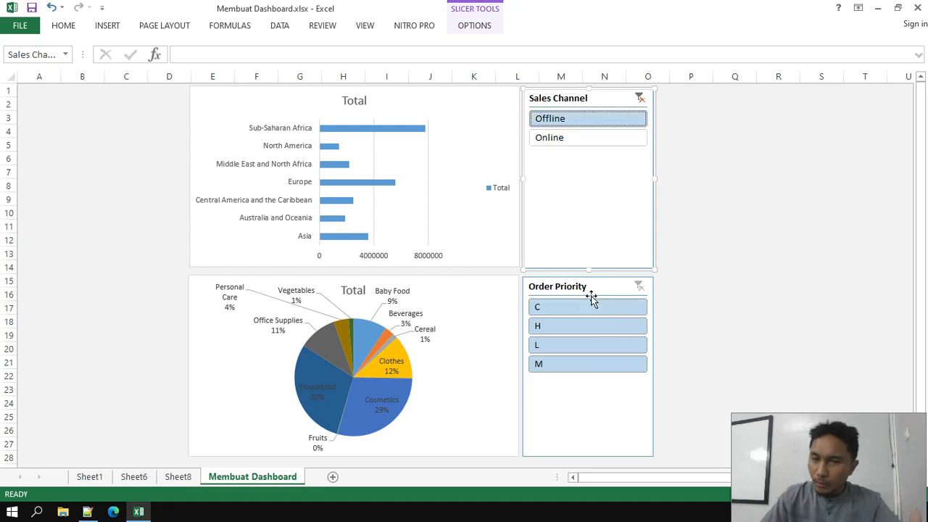
{"action": "left_click", "coordinate": [569, 327]}
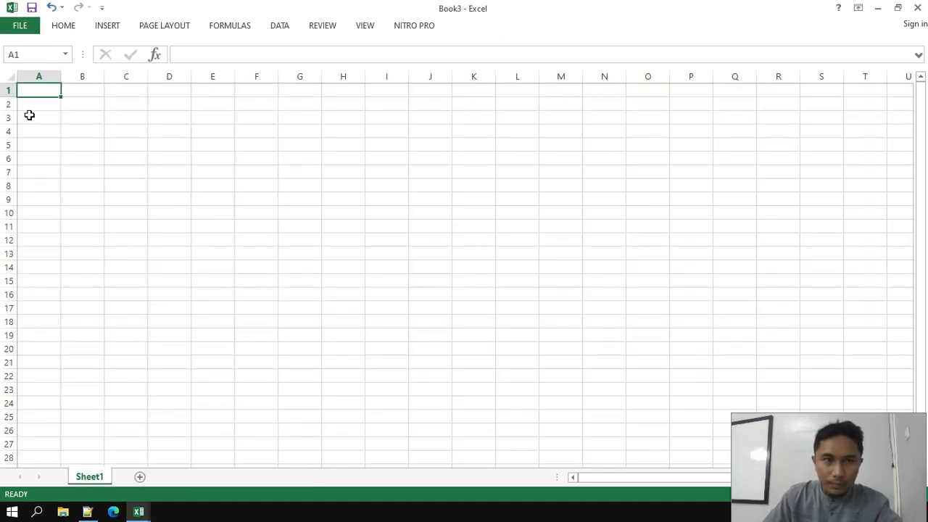
- Keep the ribbon expanded and start a text import of 100 Sales Records.csv from the Documents folder
{"action": "left_click", "coordinate": [23, 26]}
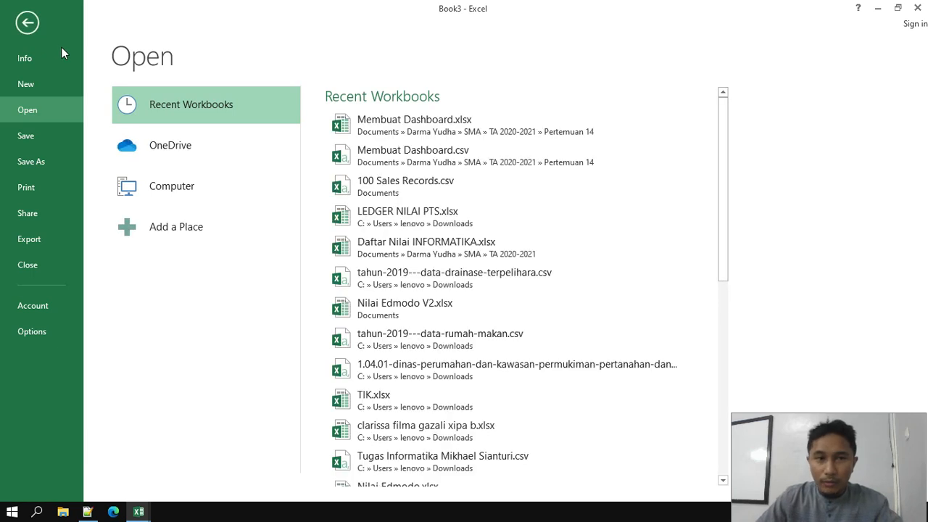
{"action": "key", "text": "Escape"}
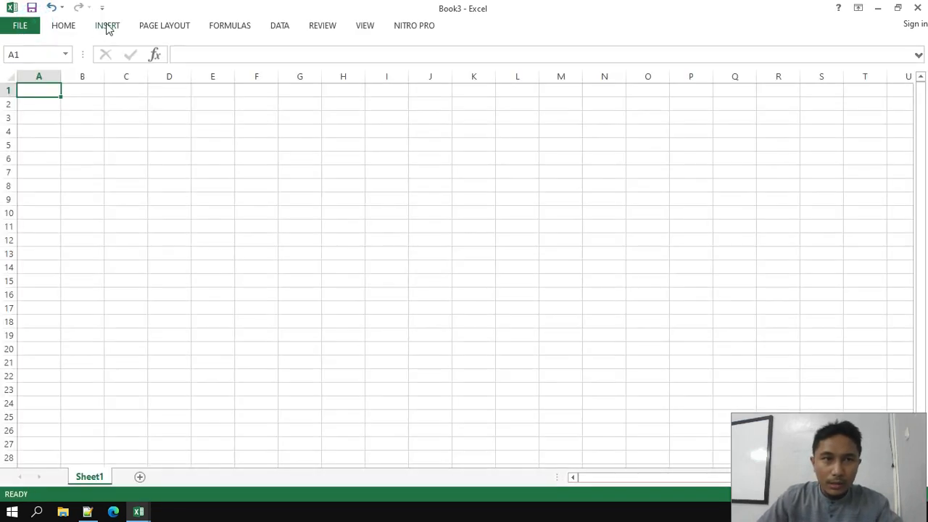
{"action": "left_click", "coordinate": [281, 28]}
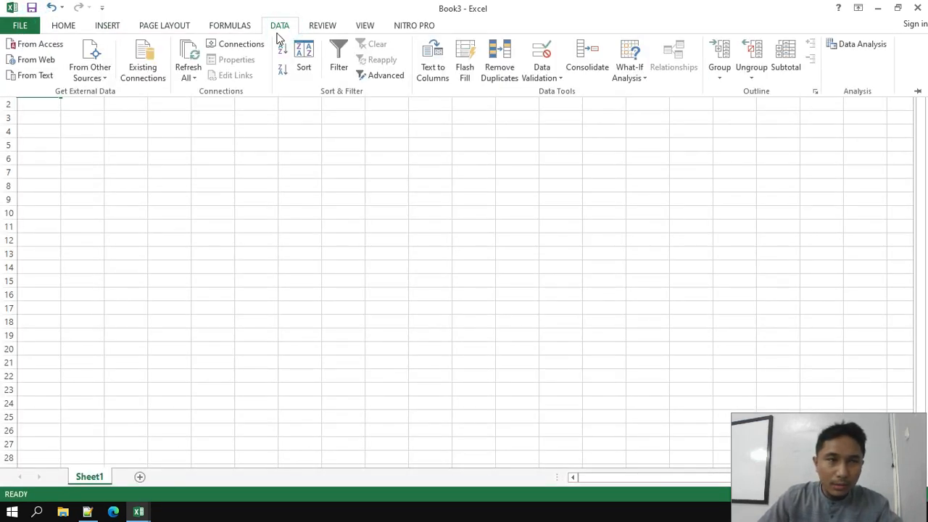
{"action": "left_click", "coordinate": [918, 92]}
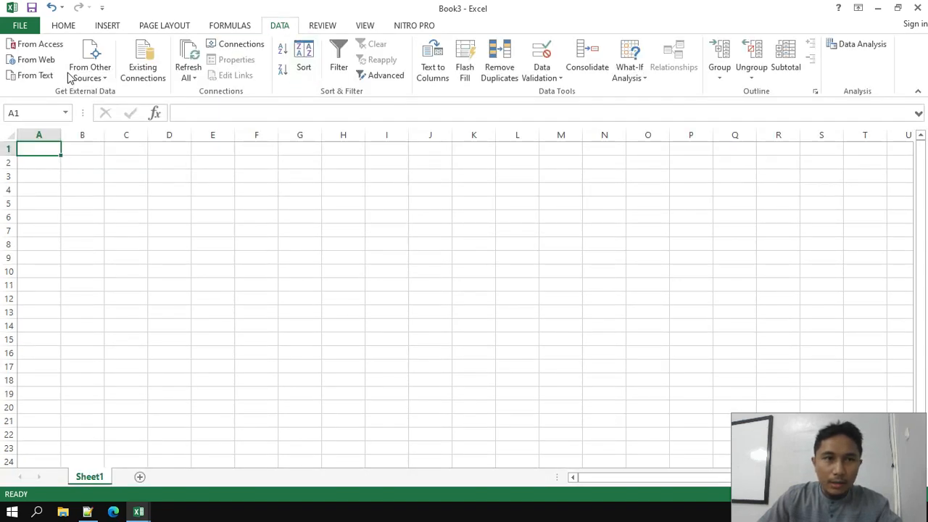
{"action": "left_click", "coordinate": [32, 75]}
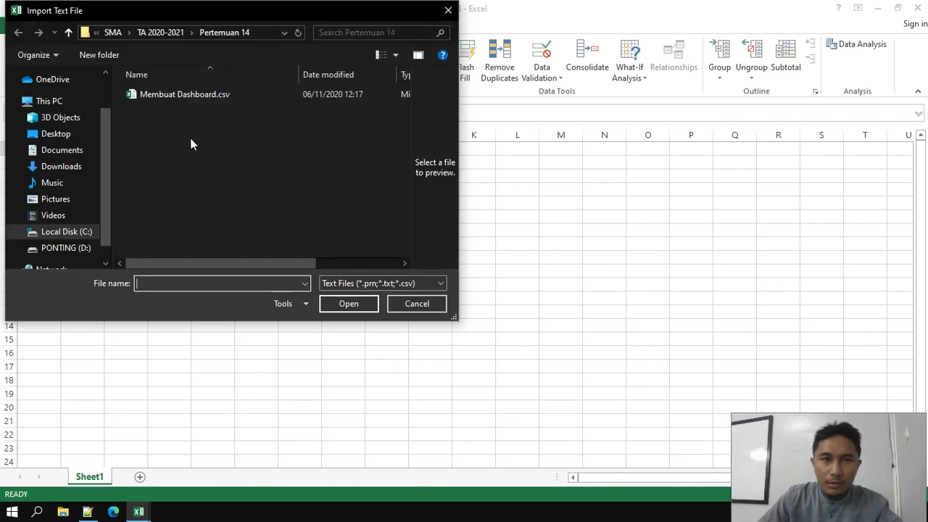
{"action": "left_click", "coordinate": [82, 149]}
{"action": "scroll", "coordinate": [316, 126], "scroll_direction": "down", "scroll_amount": 2}
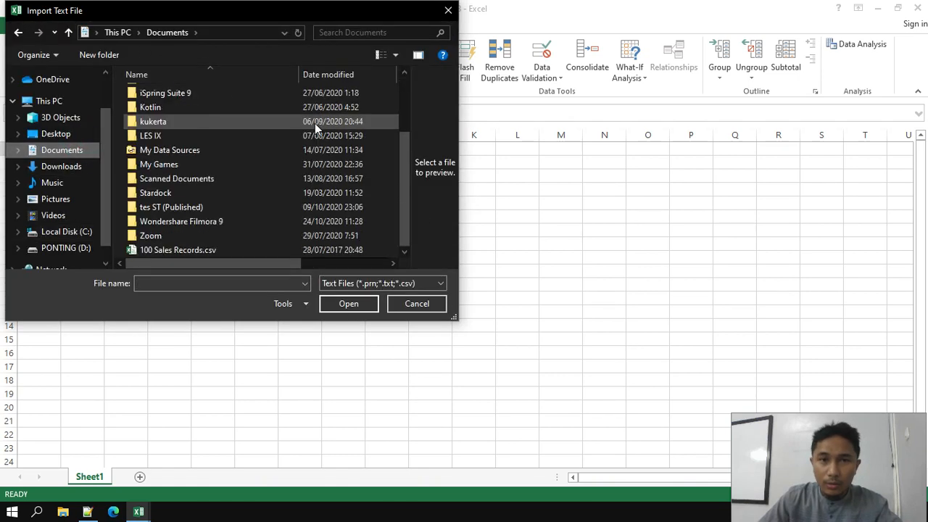
{"action": "left_click", "coordinate": [225, 250]}
{"action": "left_click", "coordinate": [348, 305]}
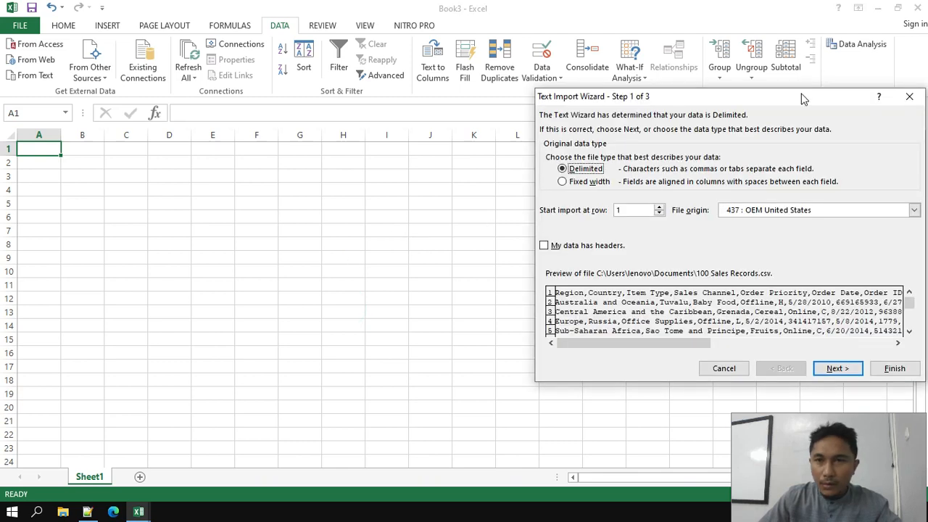
- Set the import's file origin to 1252 : Western European (Windows) and mark the data as having headers
{"action": "left_click_drag", "start_coordinate": [800, 92], "coordinate": [462, 85]}
{"action": "left_click", "coordinate": [576, 200]}
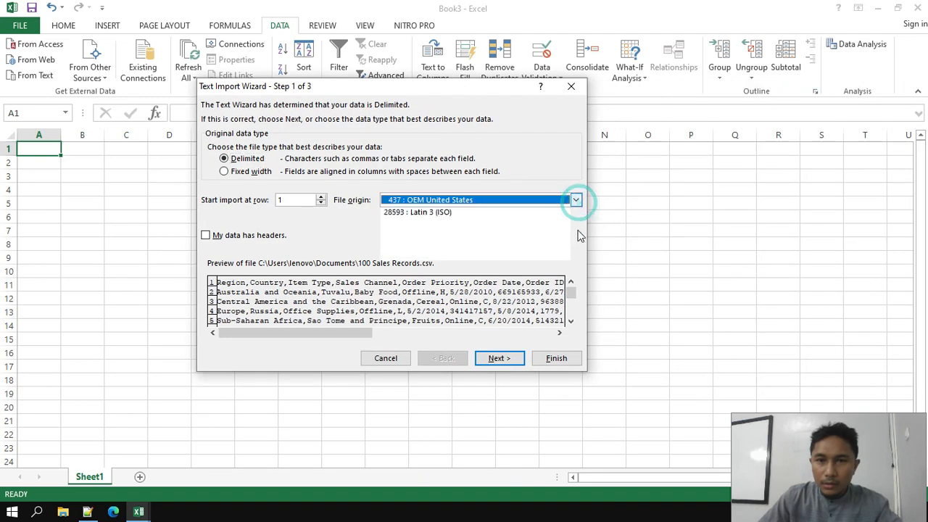
{"action": "left_click_drag", "start_coordinate": [576, 238], "coordinate": [577, 240]}
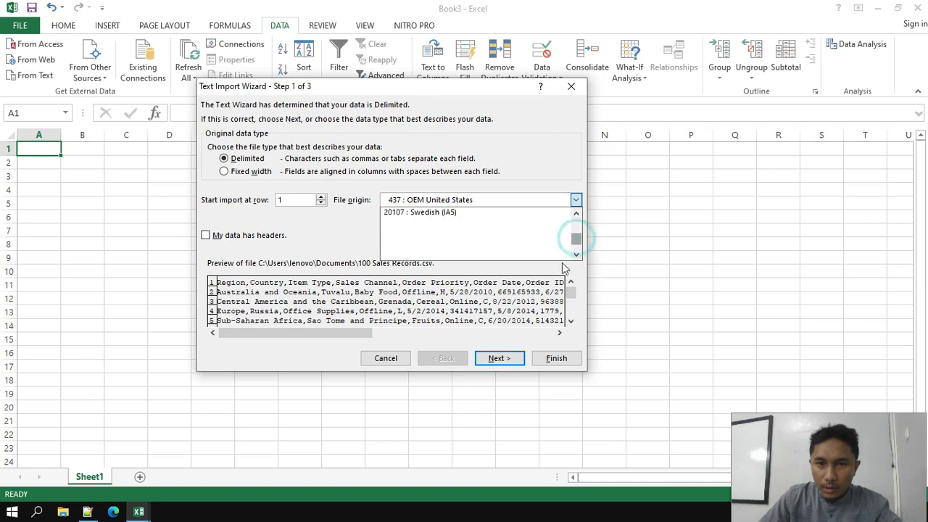
{"action": "scroll", "coordinate": [454, 246], "scroll_direction": "down", "scroll_amount": 2}
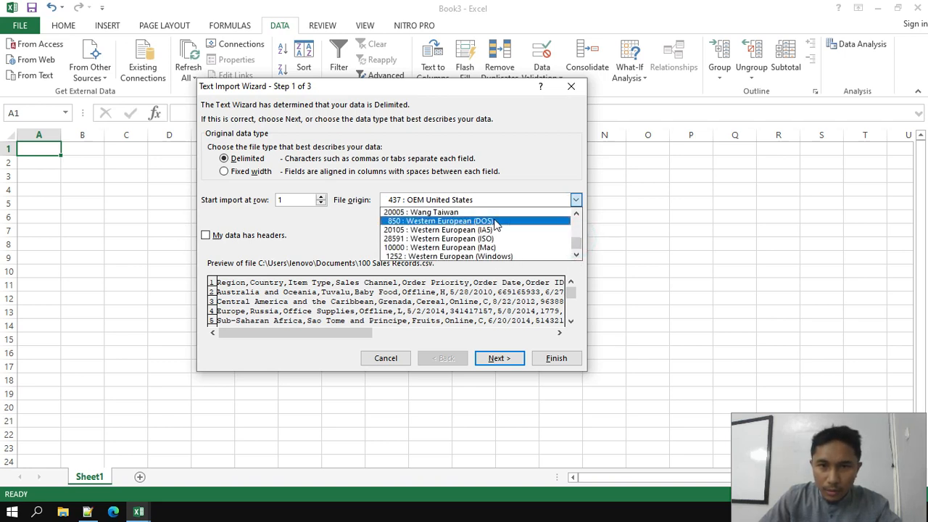
{"action": "left_click", "coordinate": [508, 256]}
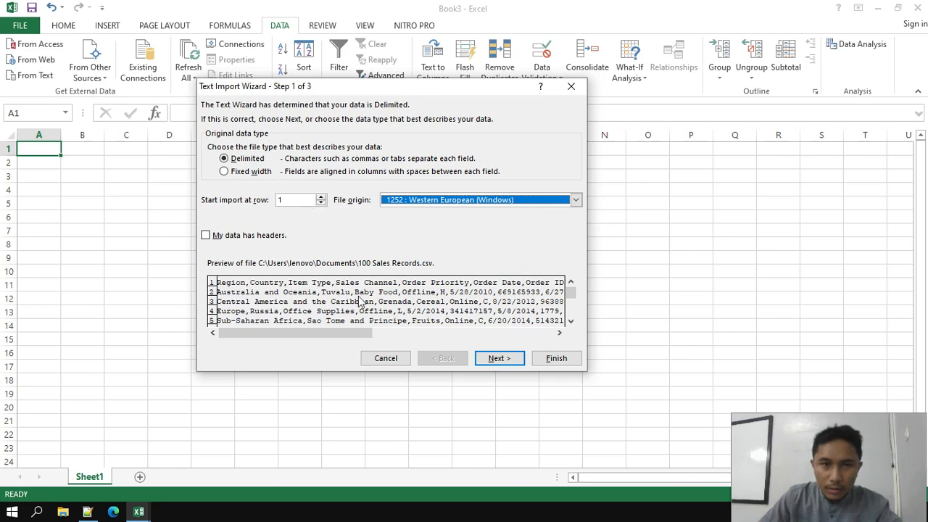
{"action": "left_click", "coordinate": [207, 235]}
{"action": "left_click", "coordinate": [498, 358]}
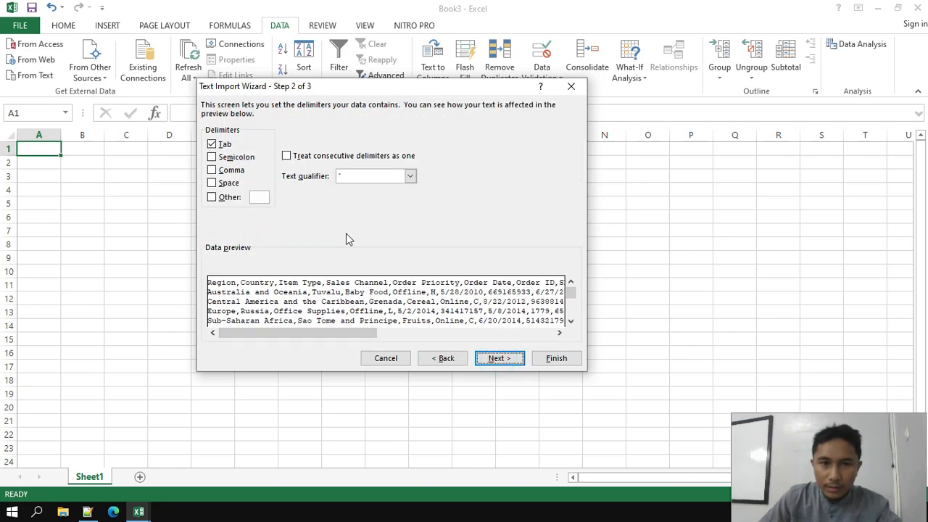
- Add comma as a delimiter, keep the General column format, and place the data in the existing worksheet at $A$1
{"action": "left_click", "coordinate": [231, 170]}
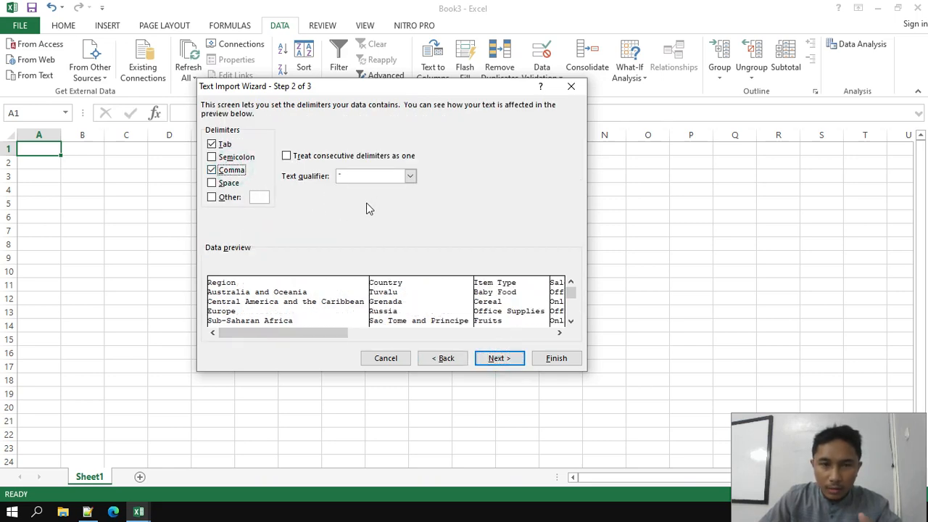
{"action": "left_click", "coordinate": [505, 361]}
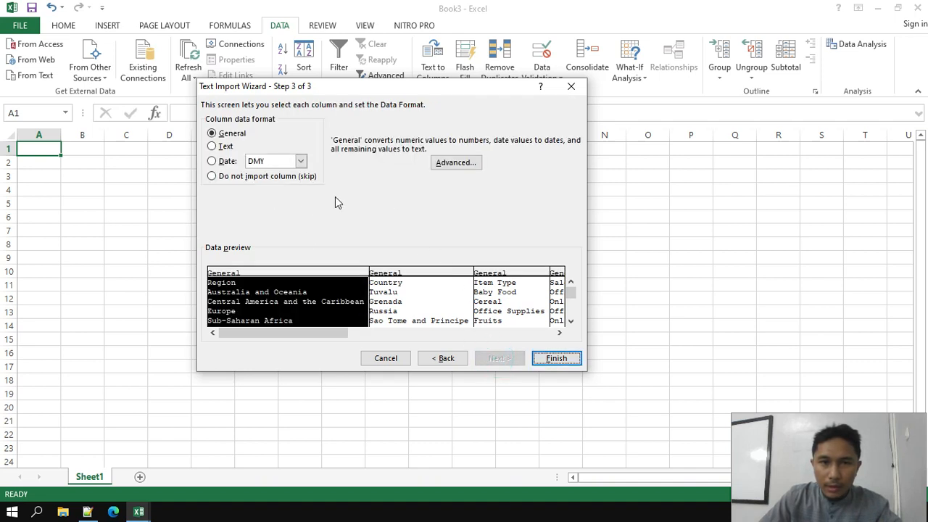
{"action": "left_click", "coordinate": [551, 358]}
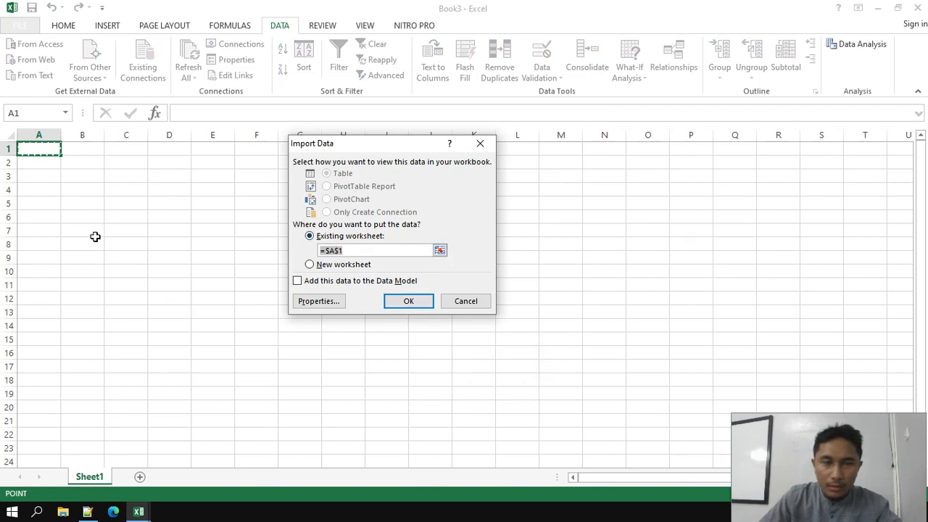
{"action": "left_click", "coordinate": [408, 302]}
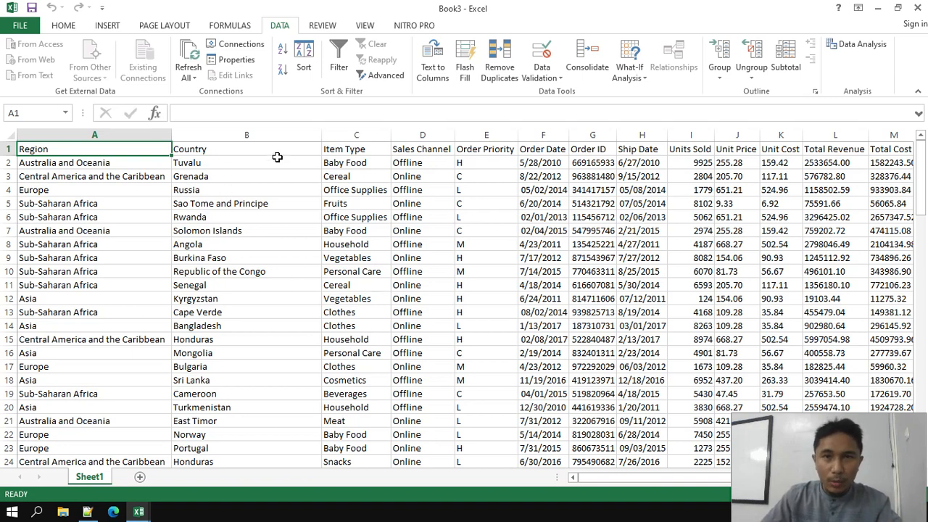
- Create a PivotTable on a new worksheet from the imported sales data in Sheet1!$A$1:$N$101, checking the range's extent
{"action": "left_click", "coordinate": [63, 25]}
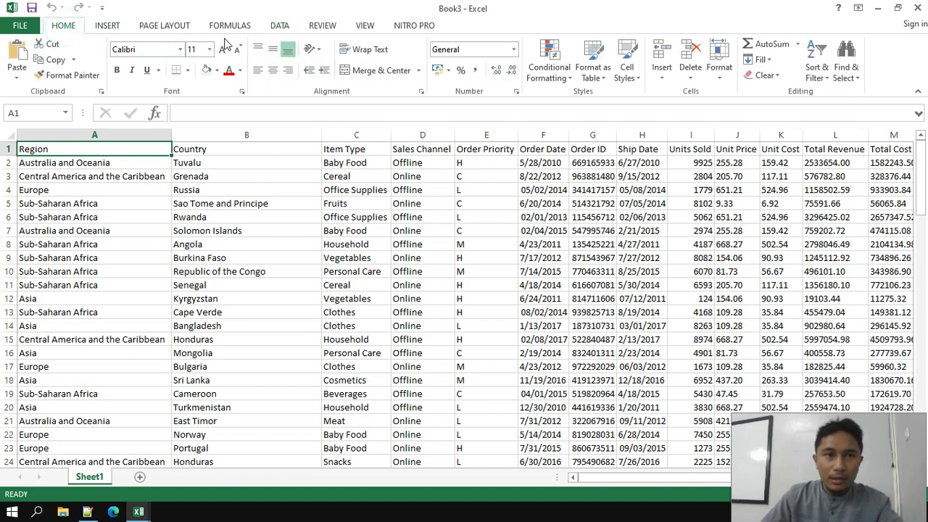
{"action": "left_click", "coordinate": [106, 25]}
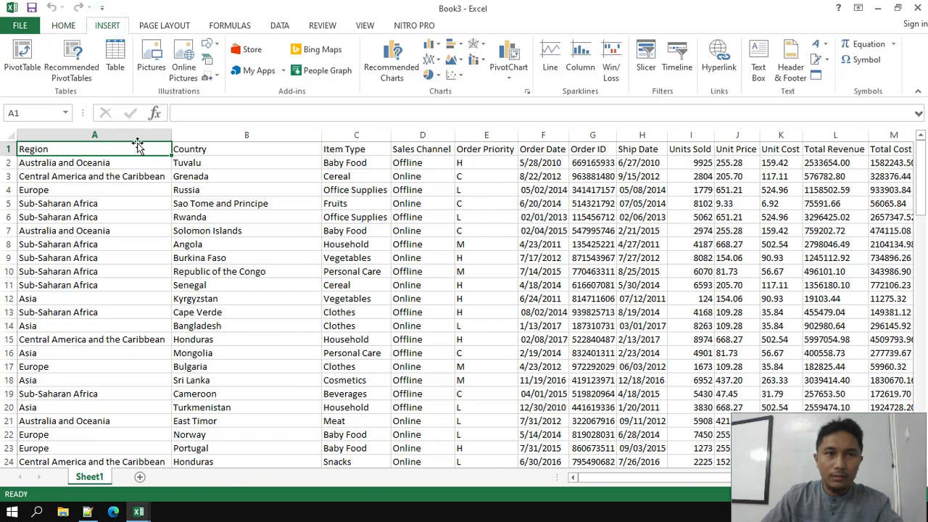
{"action": "left_click", "coordinate": [28, 70]}
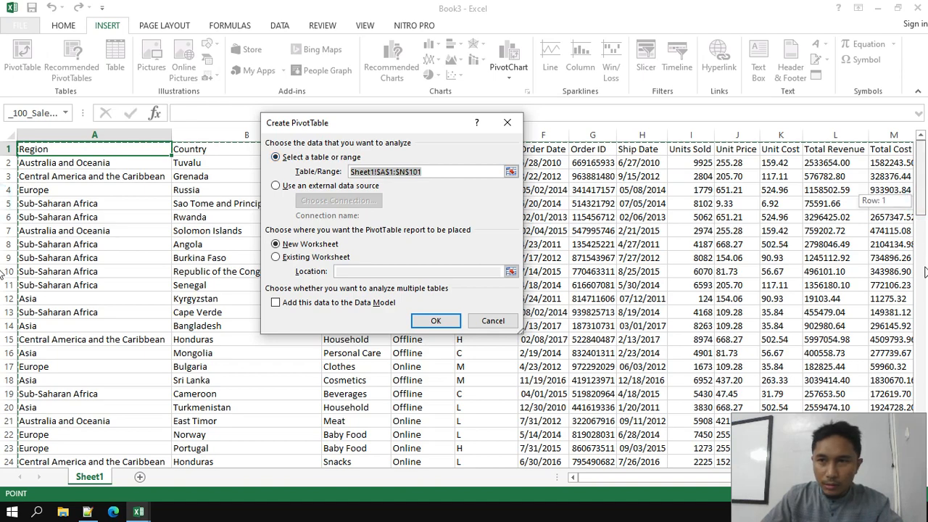
{"action": "left_click_drag", "start_coordinate": [919, 207], "coordinate": [920, 324]}
{"action": "scroll", "coordinate": [235, 351], "scroll_direction": "down", "scroll_amount": 20}
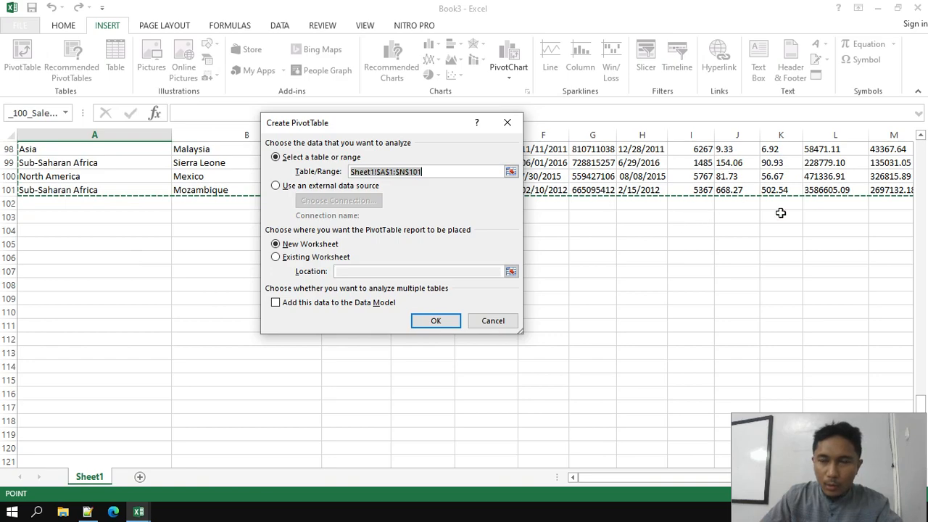
{"action": "scroll", "coordinate": [602, 302], "scroll_direction": "up", "scroll_amount": 15}
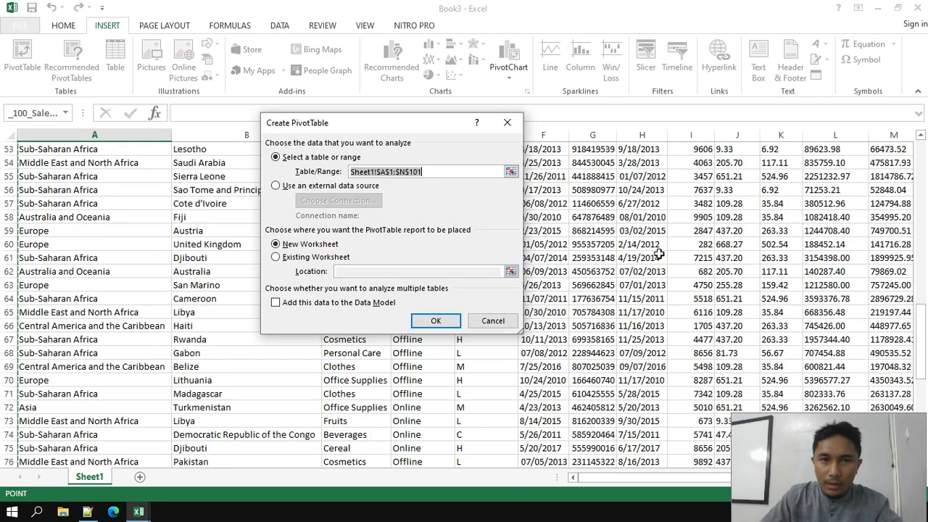
{"action": "scroll", "coordinate": [659, 254], "scroll_direction": "up", "scroll_amount": 14}
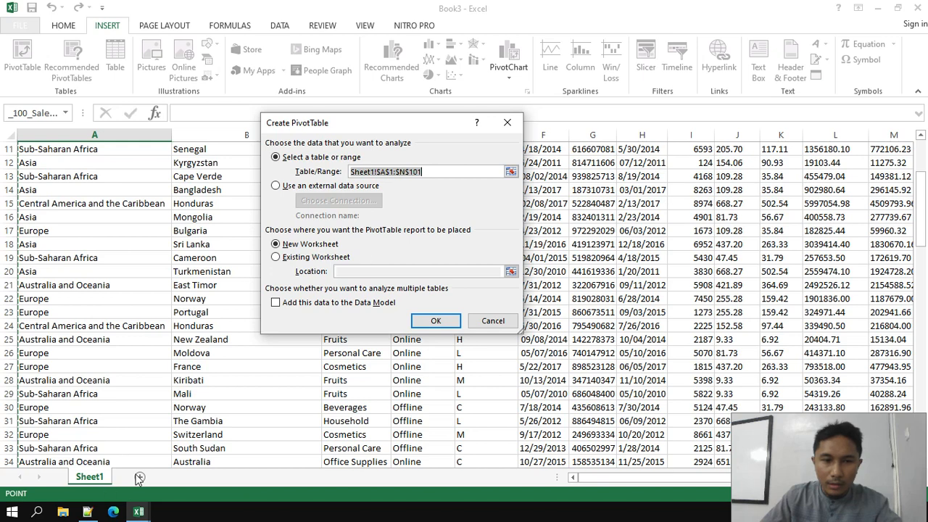
{"action": "left_click", "coordinate": [446, 325]}
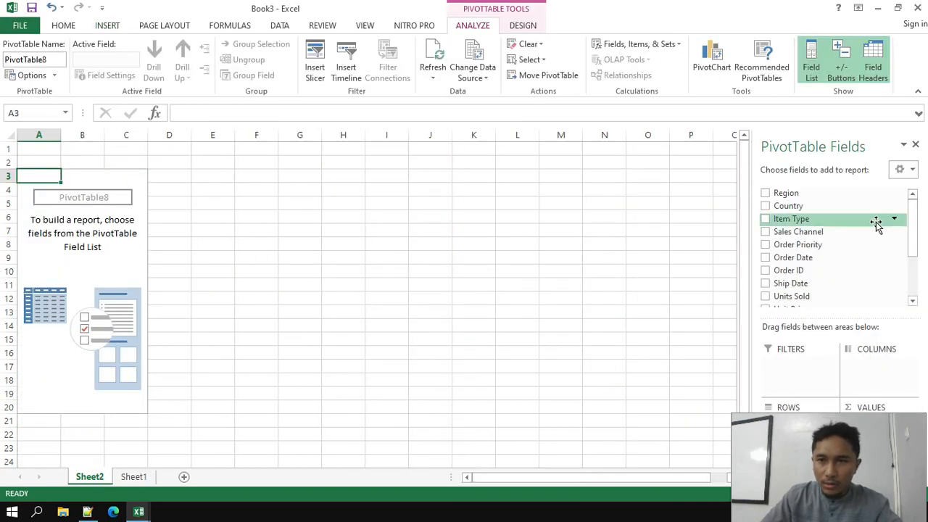
- Lay out the PivotTable with Region as the rows and Total Profit as the values
{"action": "scroll", "coordinate": [874, 217], "scroll_direction": "down", "scroll_amount": 2}
{"action": "scroll", "coordinate": [833, 276], "scroll_direction": "up", "scroll_amount": 2}
{"action": "left_click", "coordinate": [763, 194]}
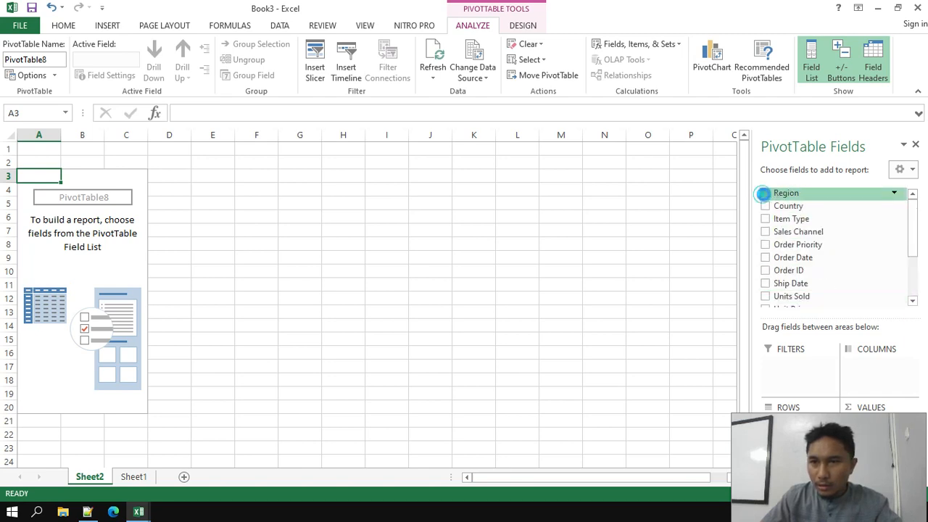
{"action": "scroll", "coordinate": [833, 250], "scroll_direction": "down", "scroll_amount": 2}
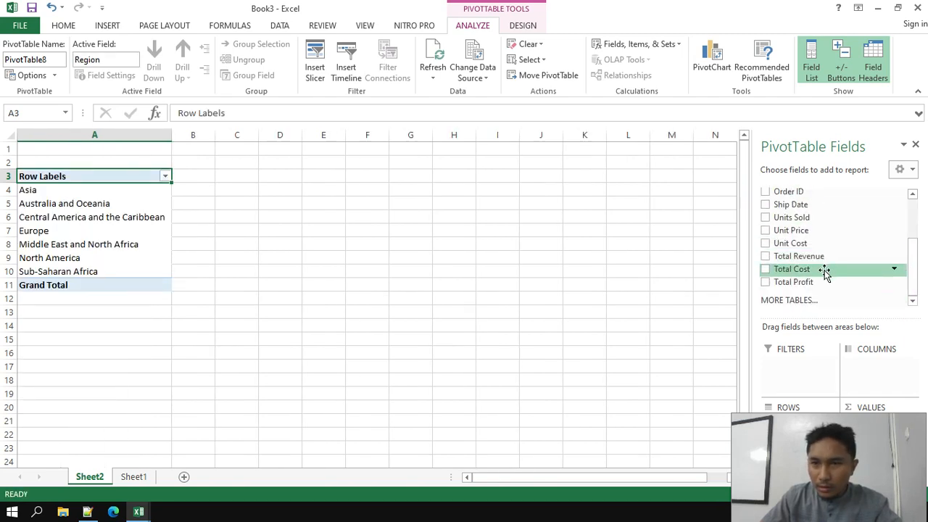
{"action": "left_click", "coordinate": [765, 282]}
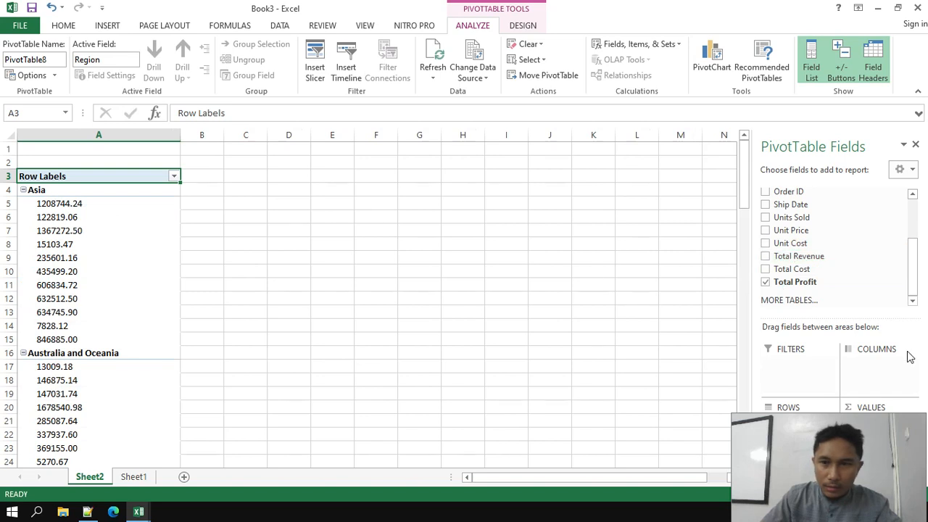
{"action": "left_click_drag", "start_coordinate": [844, 447], "coordinate": [632, 445]}
{"action": "left_click", "coordinate": [809, 444]}
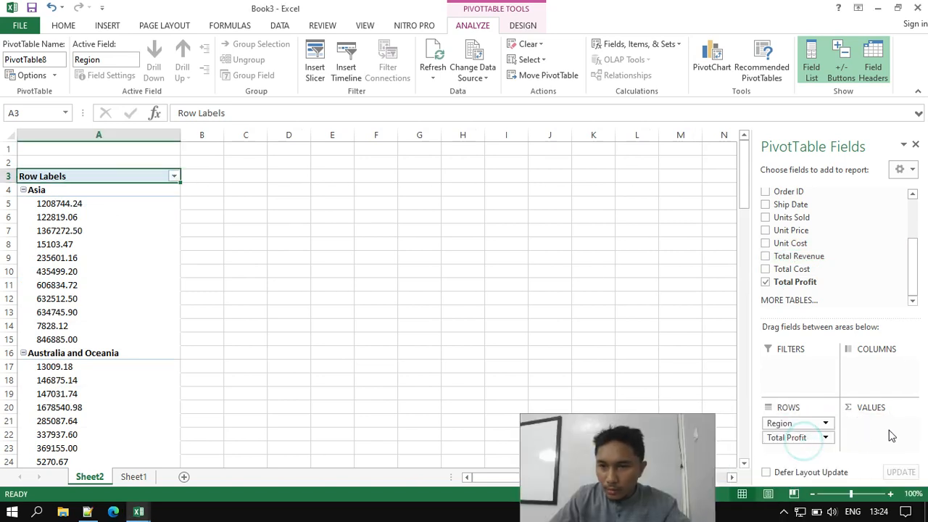
{"action": "left_click_drag", "start_coordinate": [793, 439], "coordinate": [904, 438]}
- Change the Total Profit value field to be summarized by Sum
{"action": "left_click", "coordinate": [907, 425]}
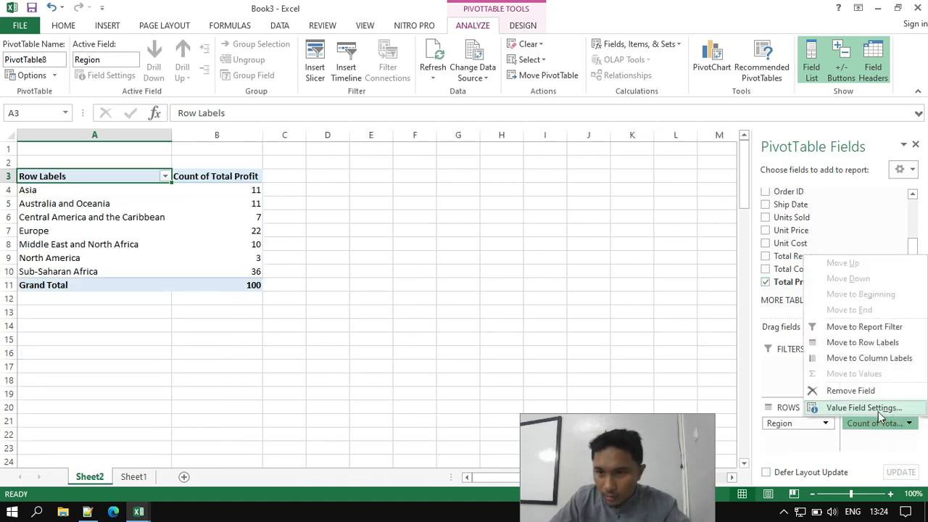
{"action": "left_click", "coordinate": [865, 408]}
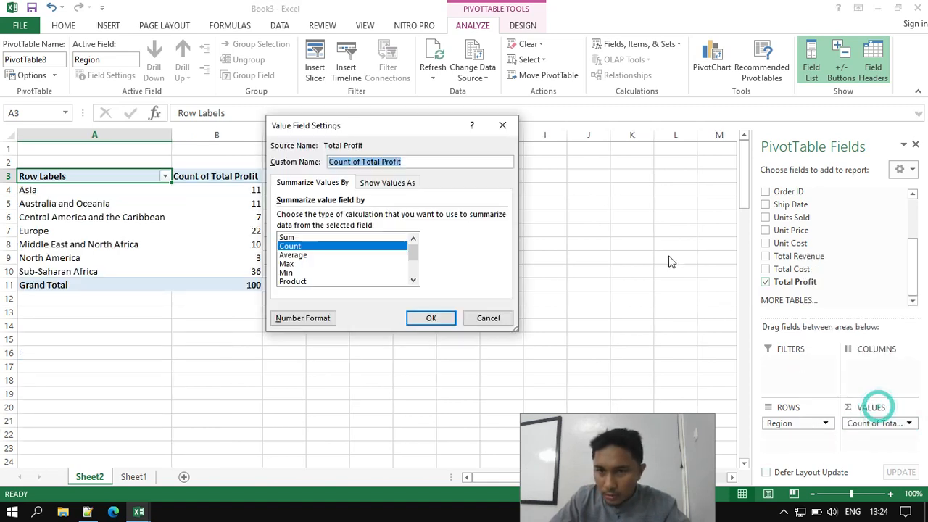
{"action": "left_click", "coordinate": [287, 237]}
{"action": "left_click", "coordinate": [435, 319]}
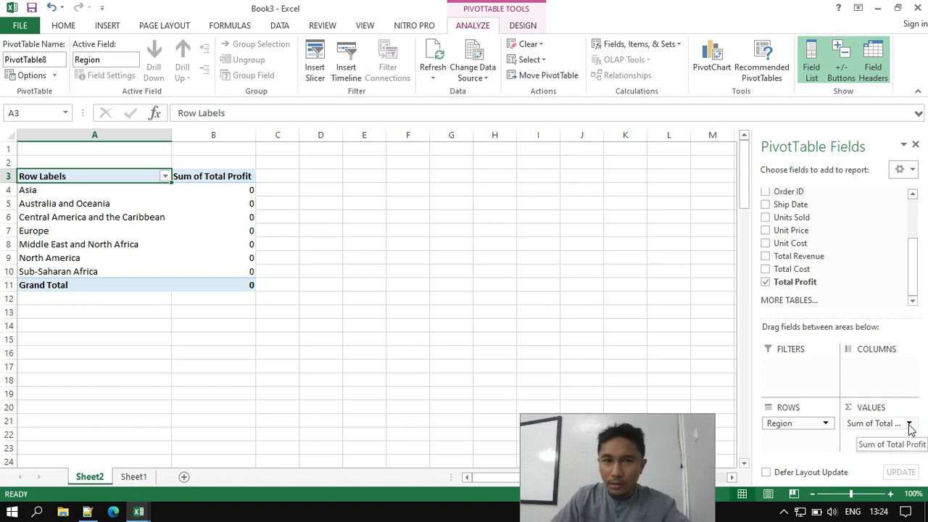
- Move the Total Profit field from the PivotTable's values to its rows, checking it back in the values in between
{"action": "left_click_drag", "start_coordinate": [878, 424], "coordinate": [799, 451]}
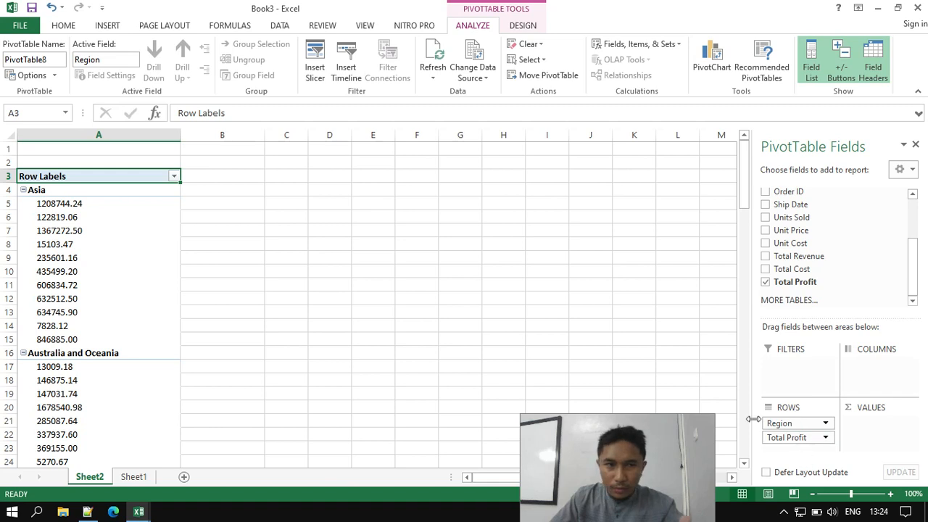
{"action": "left_click_drag", "start_coordinate": [795, 438], "coordinate": [884, 429]}
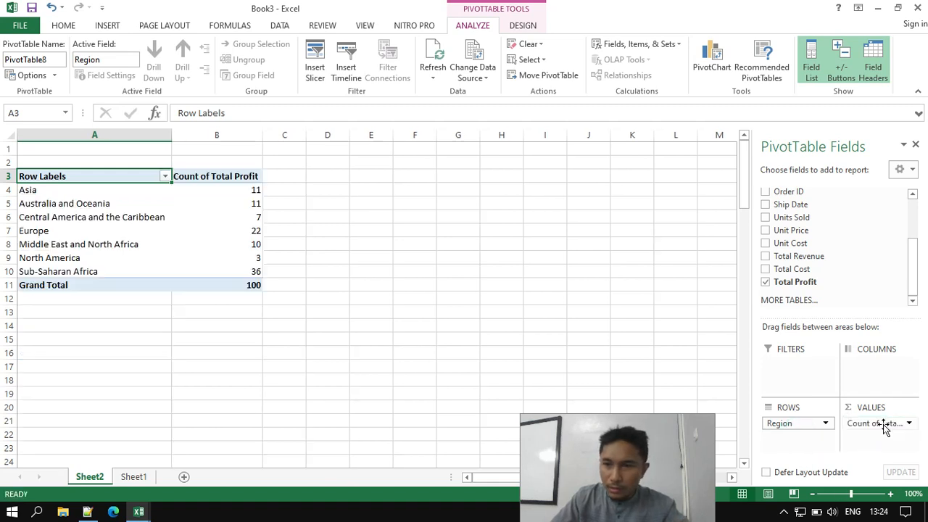
{"action": "left_click", "coordinate": [243, 194]}
{"action": "left_click", "coordinate": [247, 203]}
{"action": "left_click_drag", "start_coordinate": [886, 429], "coordinate": [788, 441]}
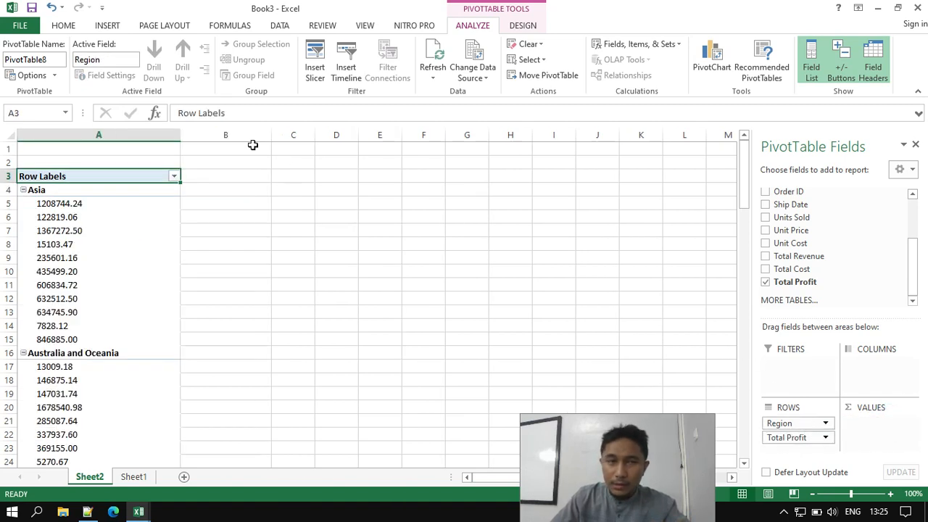
- Open the recommended PivotTables for the Sheet1 data, preview the Units Sold suggestions by region, and widen the dialog
{"action": "left_click", "coordinate": [133, 477]}
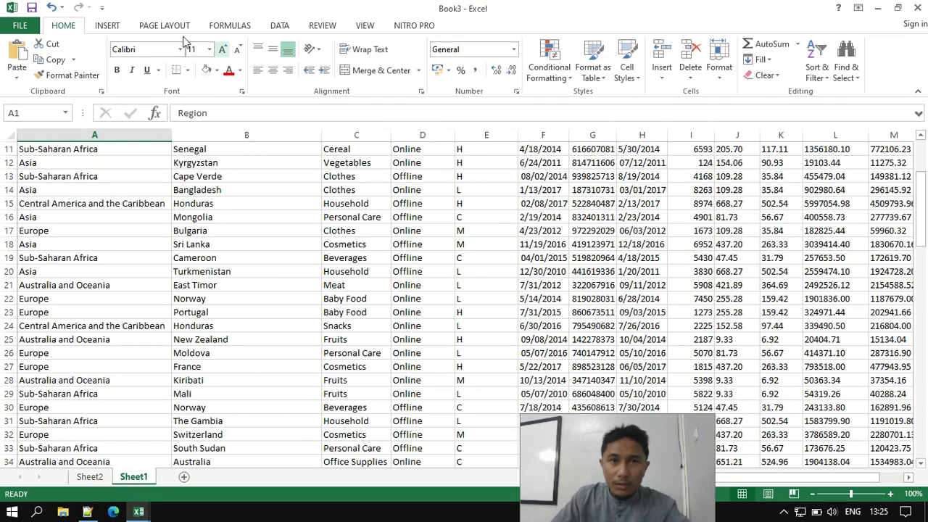
{"action": "left_click", "coordinate": [107, 25]}
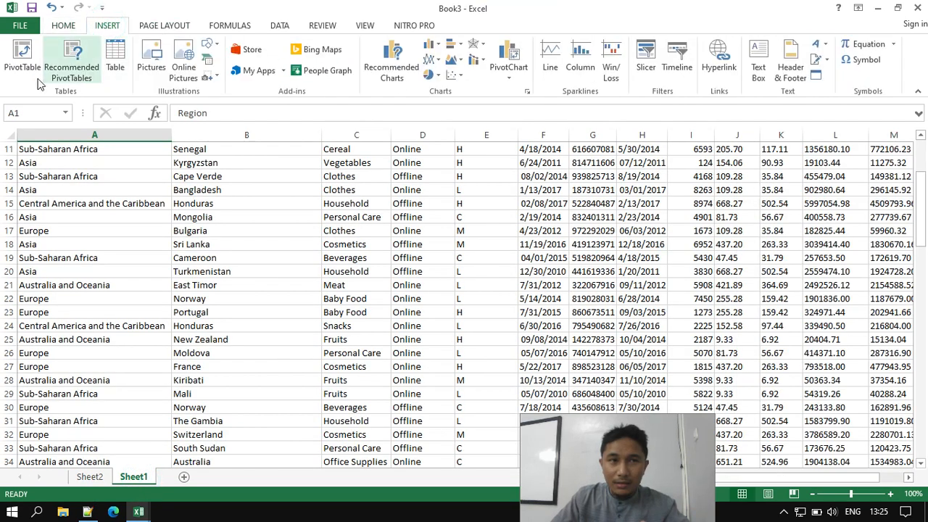
{"action": "left_click", "coordinate": [81, 75]}
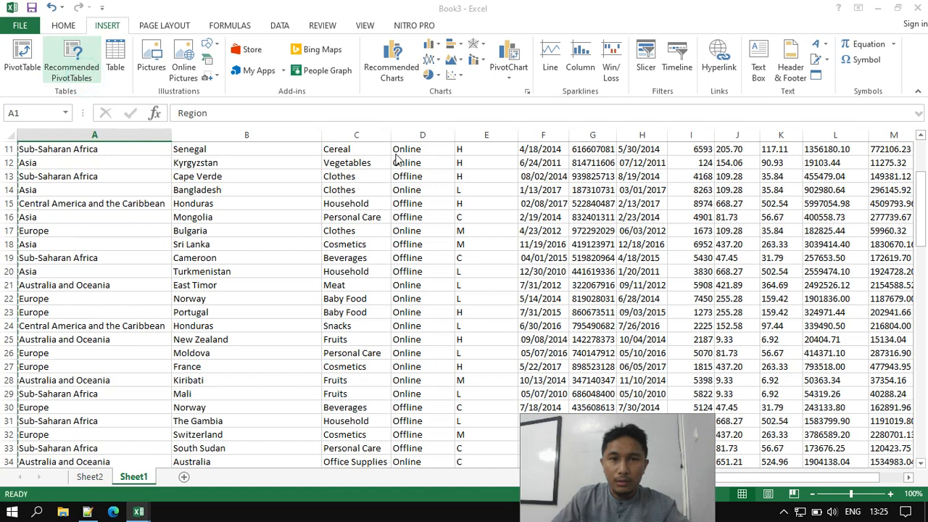
{"action": "left_click_drag", "start_coordinate": [546, 112], "coordinate": [392, 7]}
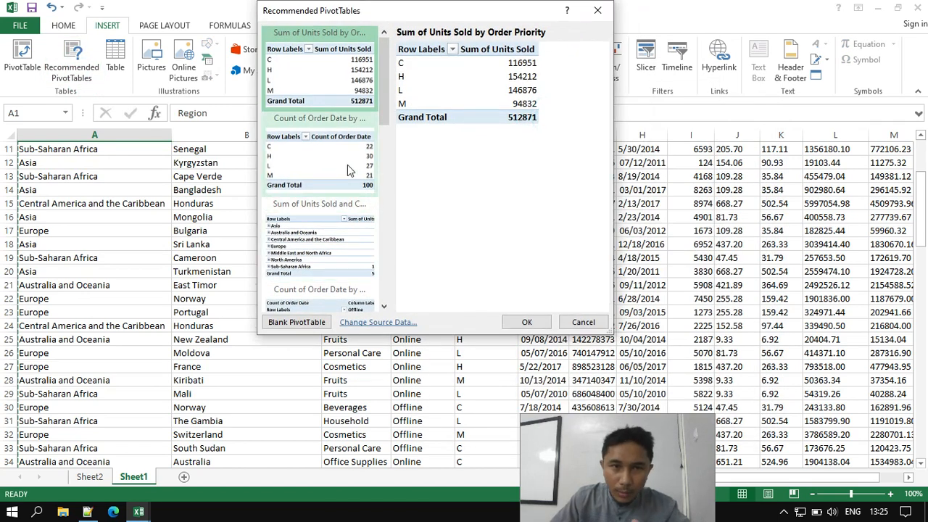
{"action": "scroll", "coordinate": [348, 165], "scroll_direction": "down", "scroll_amount": 4}
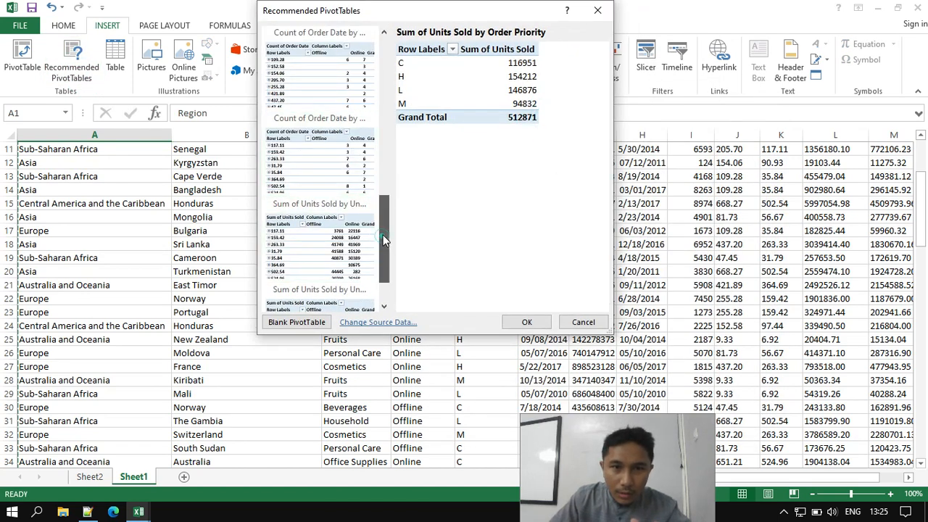
{"action": "scroll", "coordinate": [348, 217], "scroll_direction": "up", "scroll_amount": 4}
{"action": "left_click", "coordinate": [346, 102]}
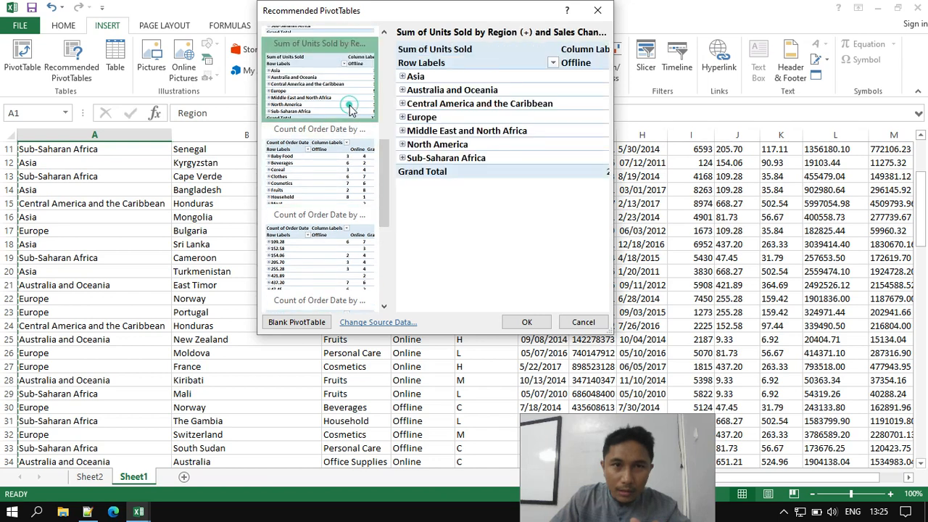
{"action": "left_click_drag", "start_coordinate": [384, 185], "coordinate": [388, 117]}
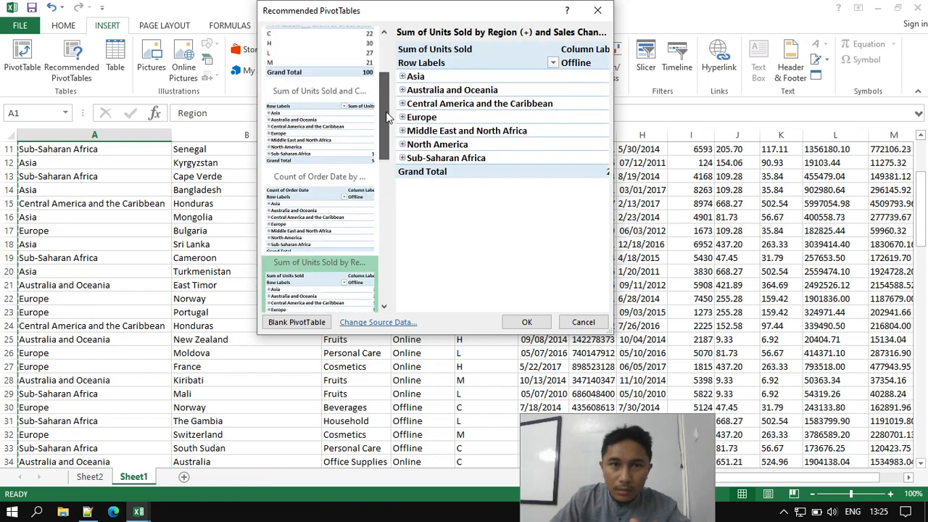
{"action": "left_click", "coordinate": [352, 125]}
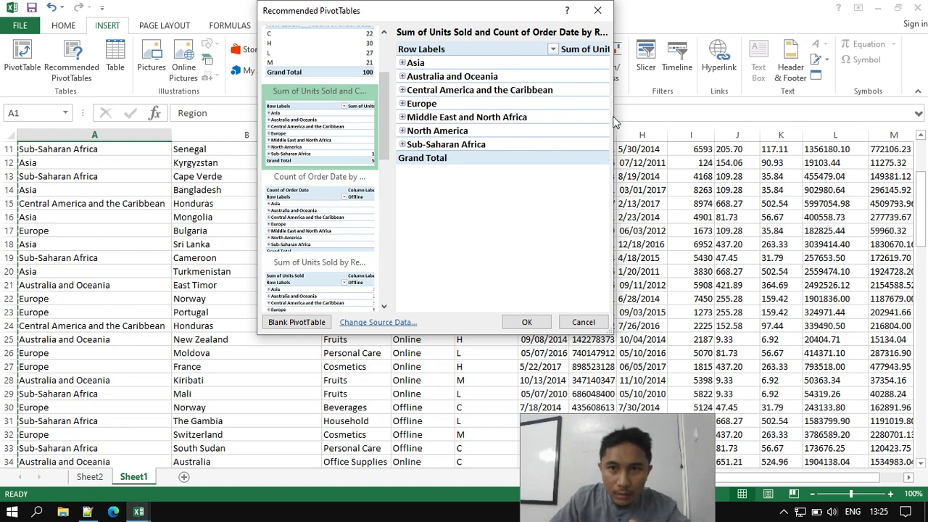
{"action": "left_click_drag", "start_coordinate": [613, 116], "coordinate": [750, 118]}
{"action": "scroll", "coordinate": [341, 197], "scroll_direction": "up", "scroll_amount": 3}
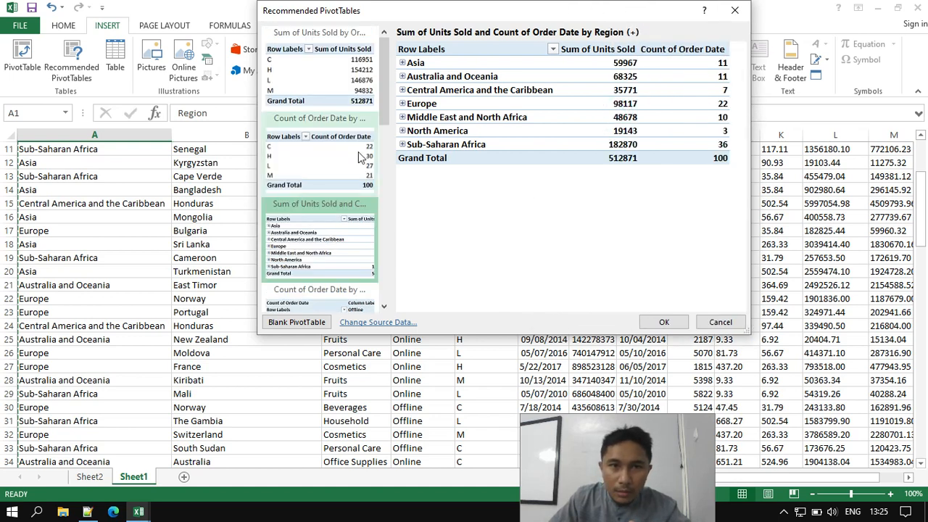
- Preview the recommended PivotTables by Order Priority, Unit Price and Unit Cost
{"action": "left_click", "coordinate": [346, 83]}
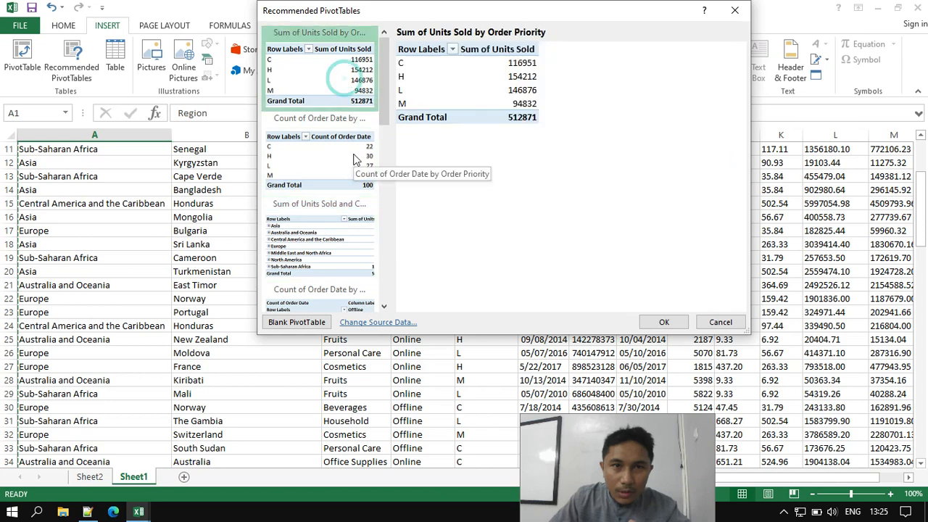
{"action": "scroll", "coordinate": [356, 195], "scroll_direction": "down", "scroll_amount": 6}
{"action": "left_click", "coordinate": [353, 269]}
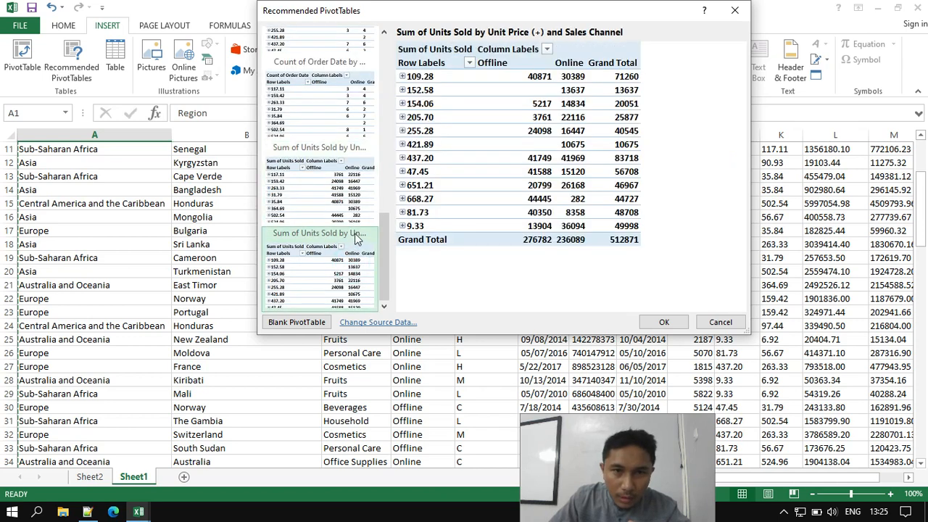
{"action": "left_click", "coordinate": [343, 188]}
{"action": "left_click", "coordinate": [334, 113]}
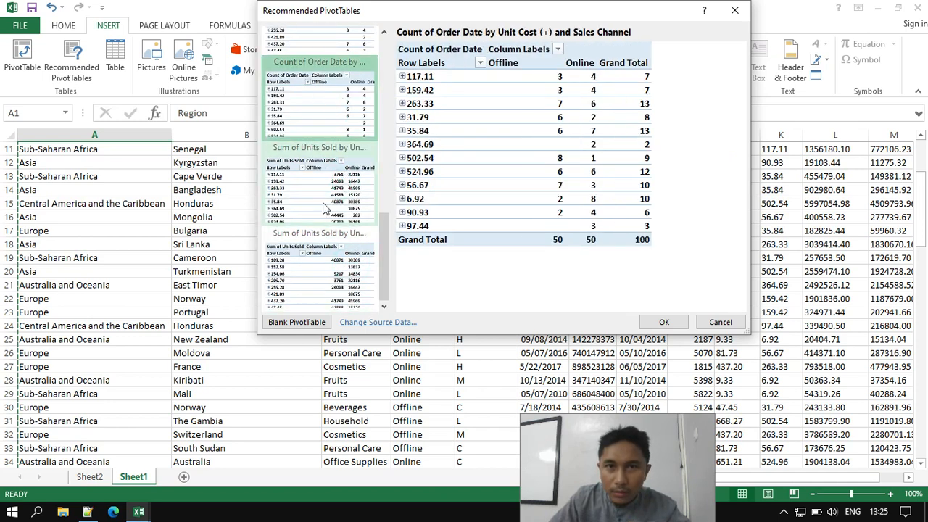
{"action": "scroll", "coordinate": [330, 206], "scroll_direction": "up", "scroll_amount": 3}
- Insert the recommended PivotTable Sum of Units Sold by Region (+) and Sales Channel
{"action": "left_click", "coordinate": [304, 112]}
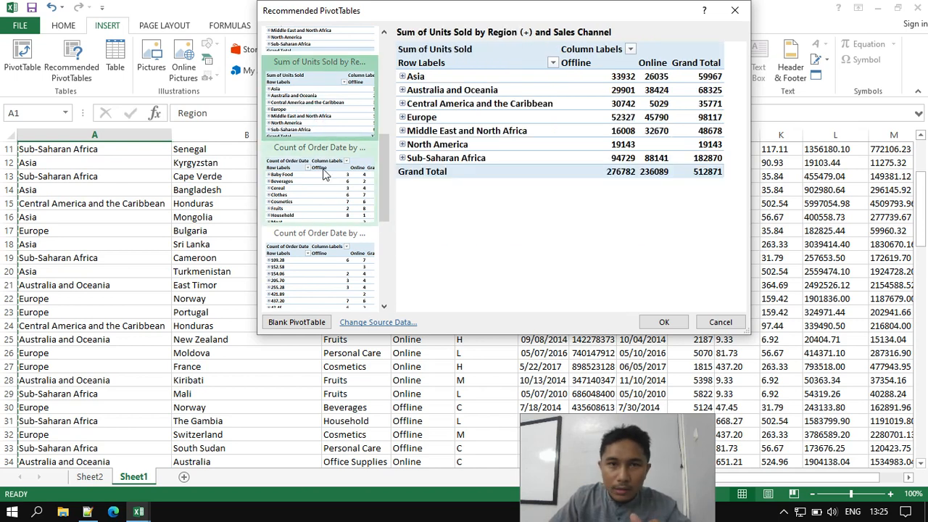
{"action": "scroll", "coordinate": [346, 178], "scroll_direction": "down", "scroll_amount": 3}
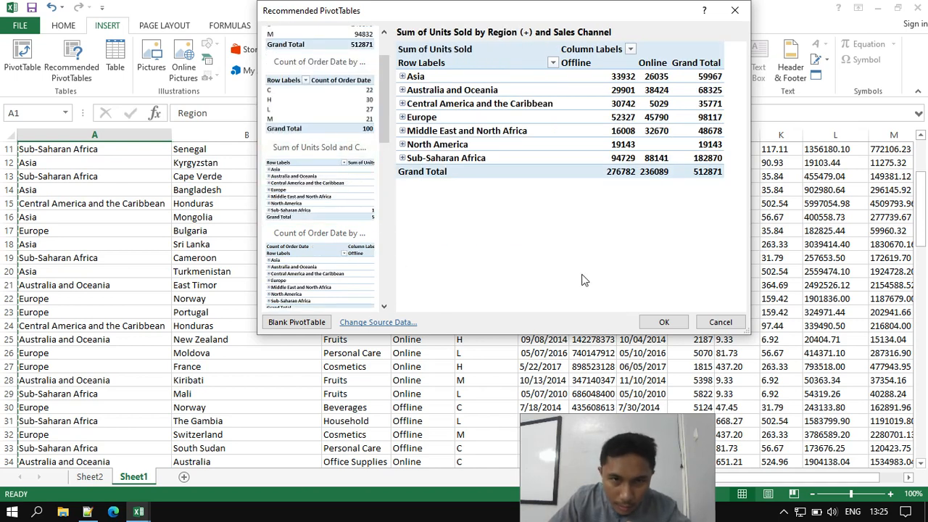
{"action": "left_click", "coordinate": [664, 324]}
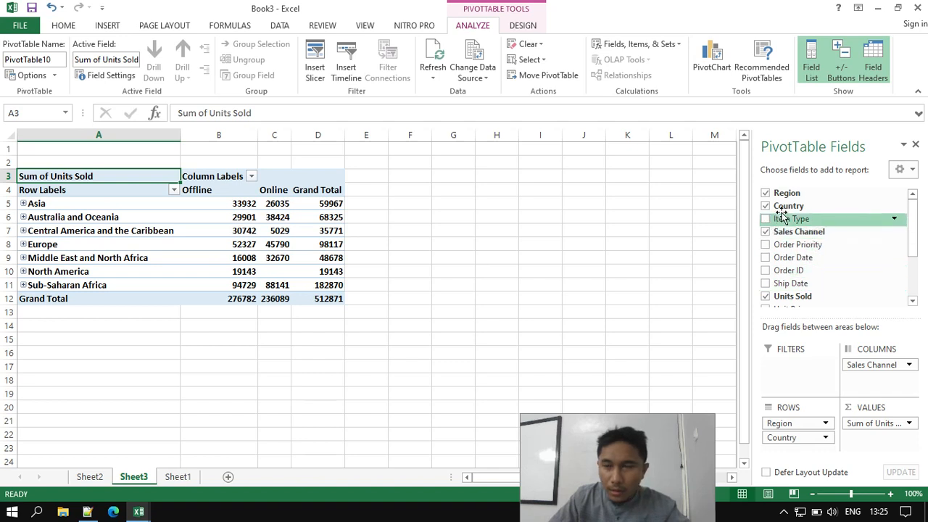
- Remove the Country and Sales Channel fields from the recommended PivotTable
{"action": "scroll", "coordinate": [833, 275], "scroll_direction": "down", "scroll_amount": 2}
{"action": "scroll", "coordinate": [832, 277], "scroll_direction": "up", "scroll_amount": 2}
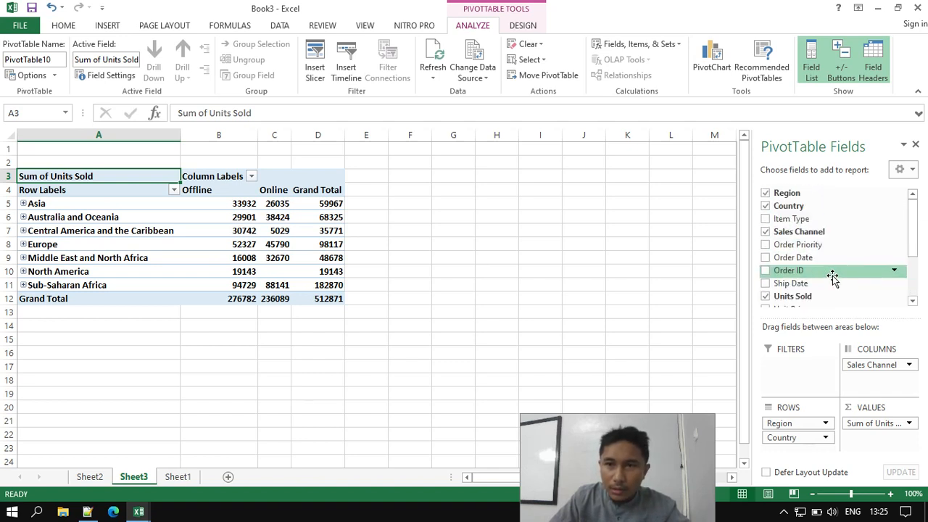
{"action": "left_click", "coordinate": [766, 206]}
{"action": "left_click", "coordinate": [766, 231]}
- Replace Units Sold with Total Profit in the PivotTable and place Total Profit in the values area
{"action": "scroll", "coordinate": [839, 281], "scroll_direction": "down", "scroll_amount": 2}
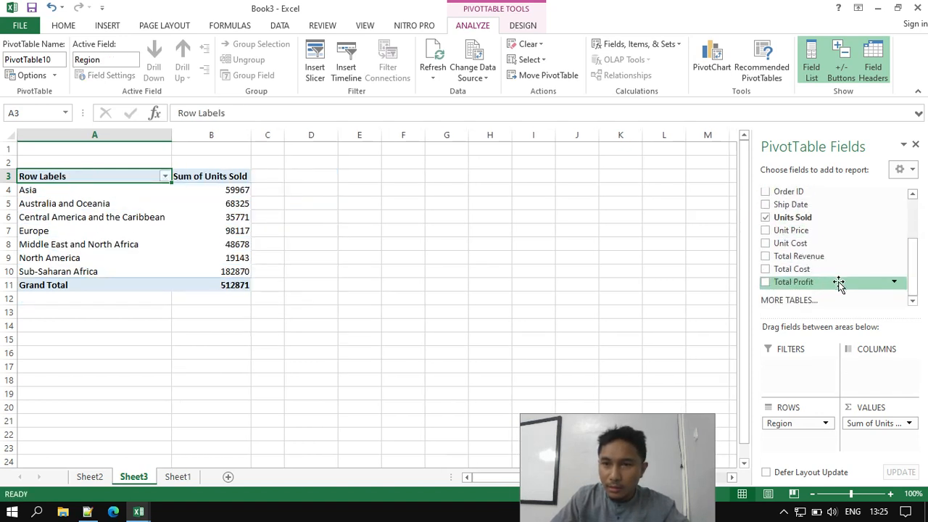
{"action": "left_click", "coordinate": [766, 282]}
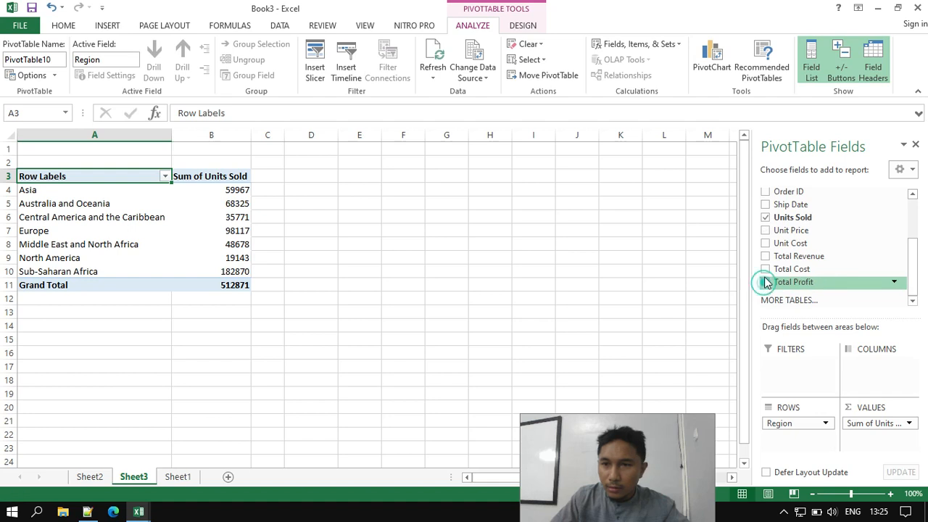
{"action": "left_click", "coordinate": [768, 219]}
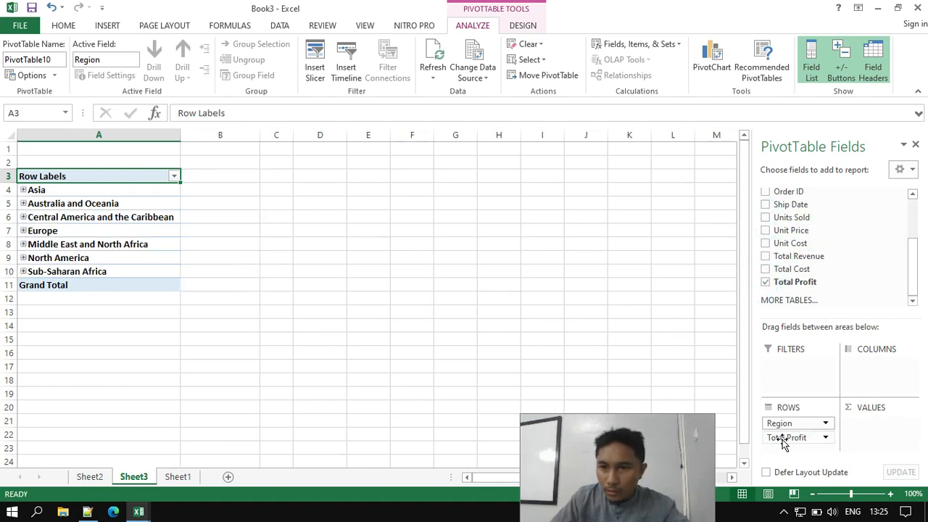
{"action": "left_click_drag", "start_coordinate": [787, 437], "coordinate": [877, 428]}
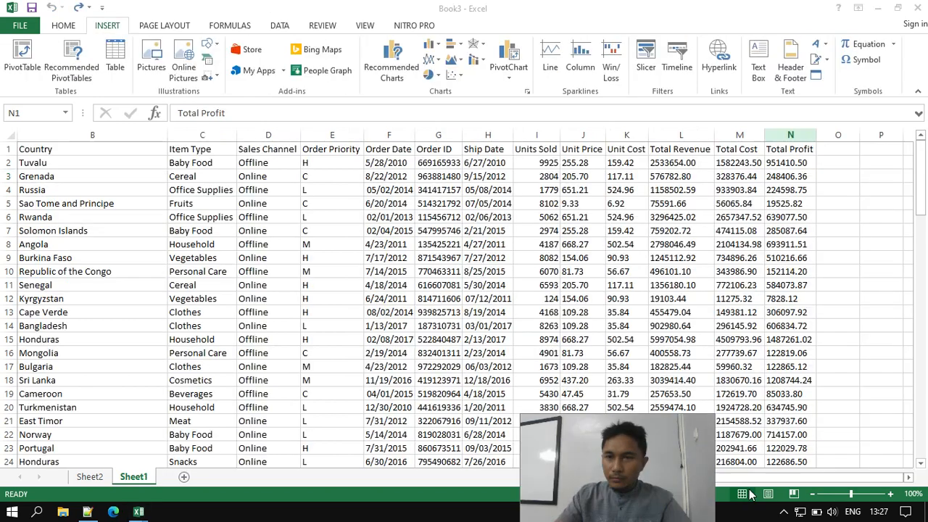
- Inspect the number format of the Total Profit and Unit Cost entries in Sheet1
{"action": "key", "text": "ctrl+shift+Down"}
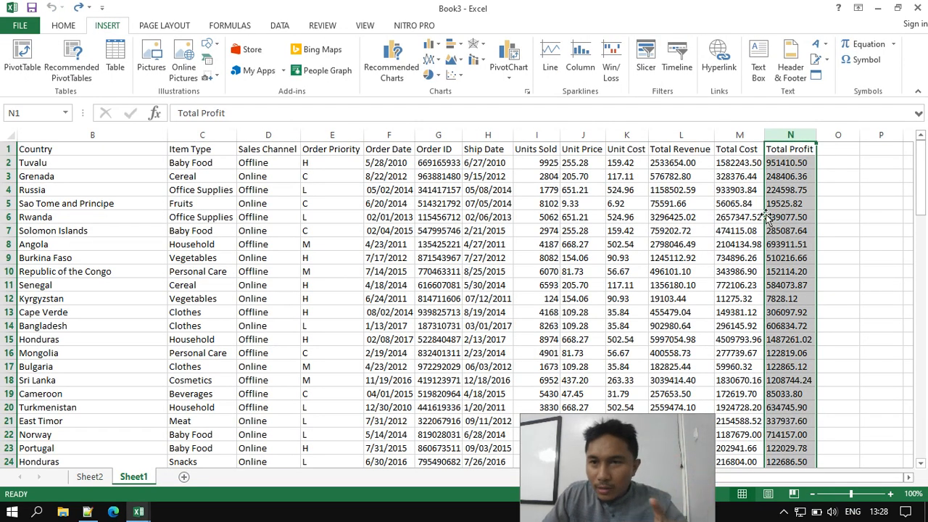
{"action": "left_click", "coordinate": [626, 230]}
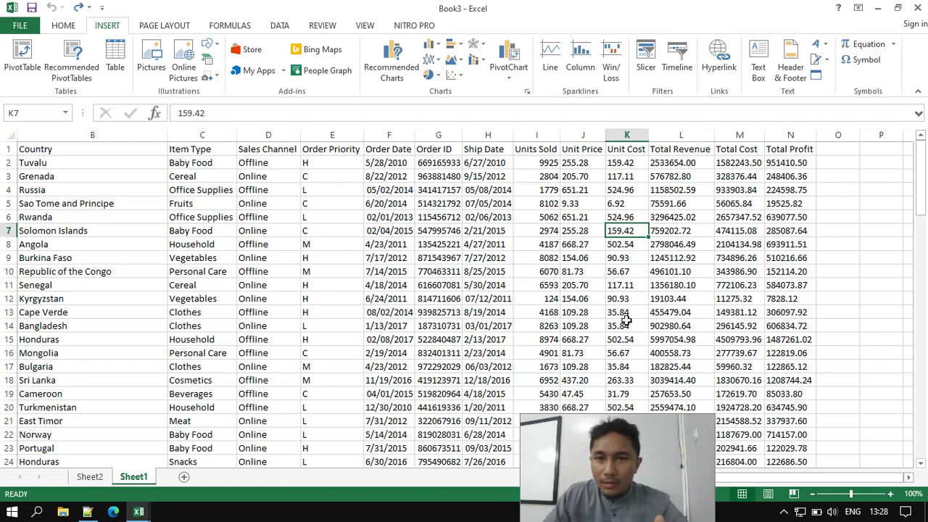
{"action": "left_click", "coordinate": [780, 204]}
{"action": "left_click", "coordinate": [778, 244]}
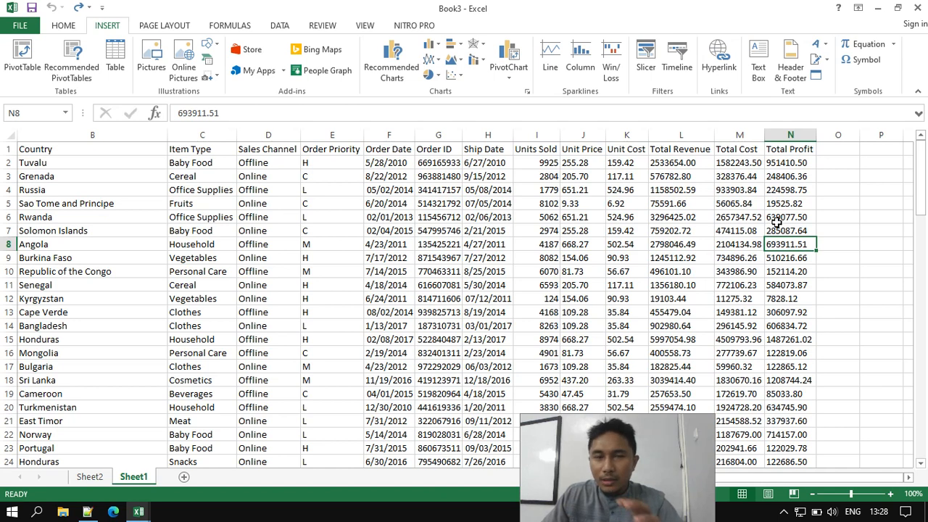
- Replace all decimal points with commas in the Total Profit column N of Sheet1 and check the converted cells
{"action": "left_click", "coordinate": [791, 135]}
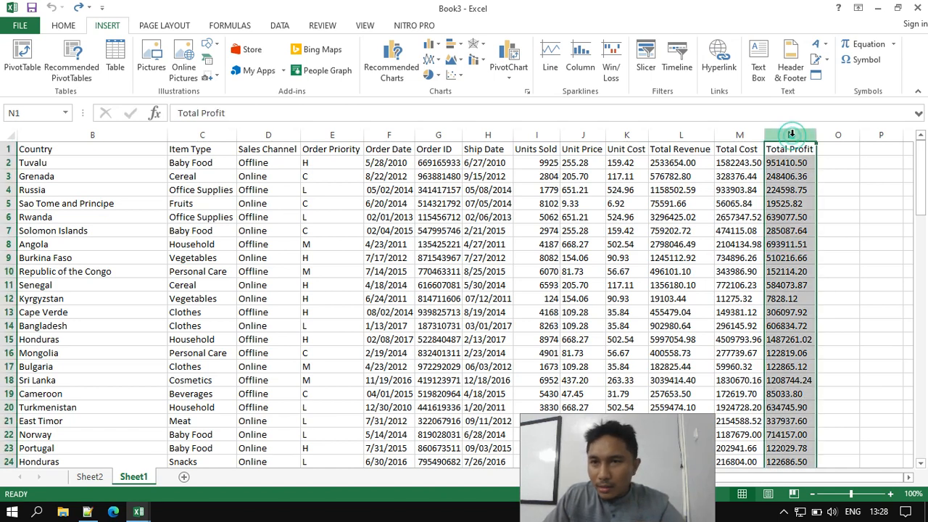
{"action": "key", "text": "ctrl+f"}
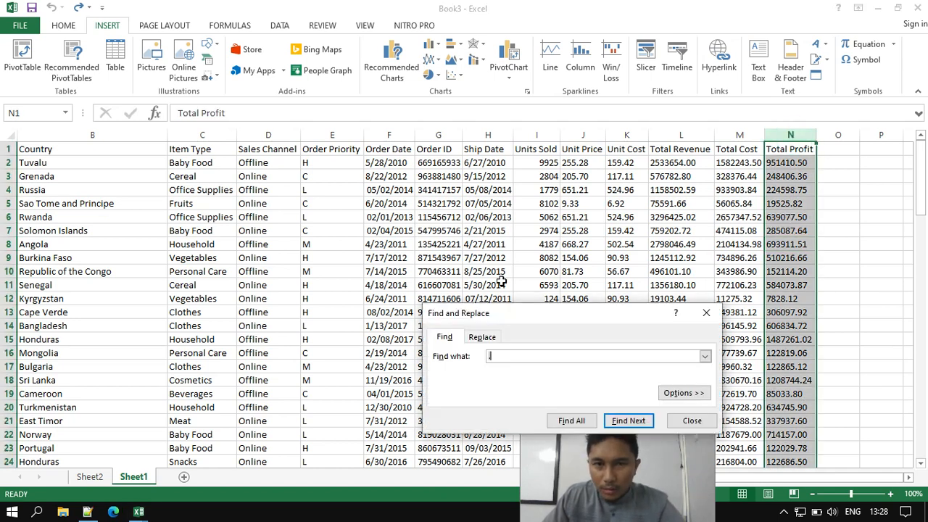
{"action": "left_click", "coordinate": [489, 335]}
{"action": "left_click_drag", "start_coordinate": [540, 310], "coordinate": [523, 184]}
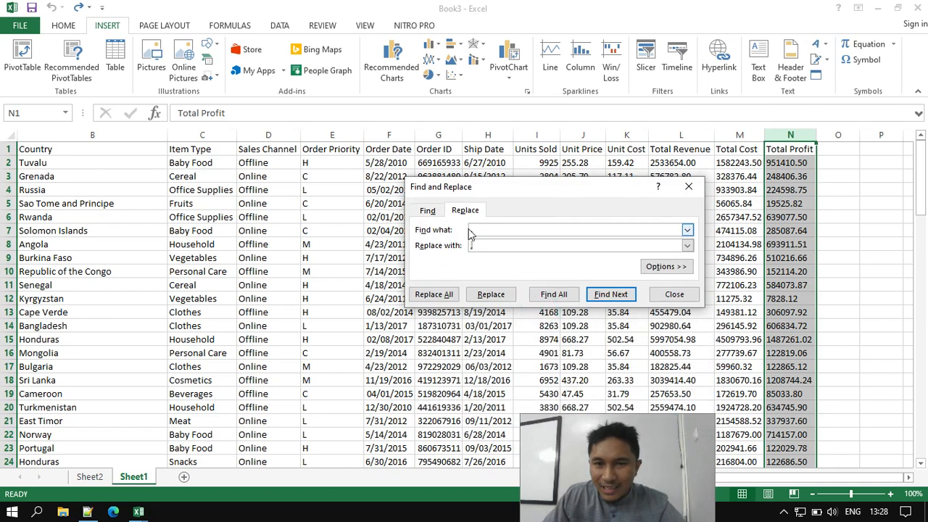
{"action": "left_click", "coordinate": [434, 295]}
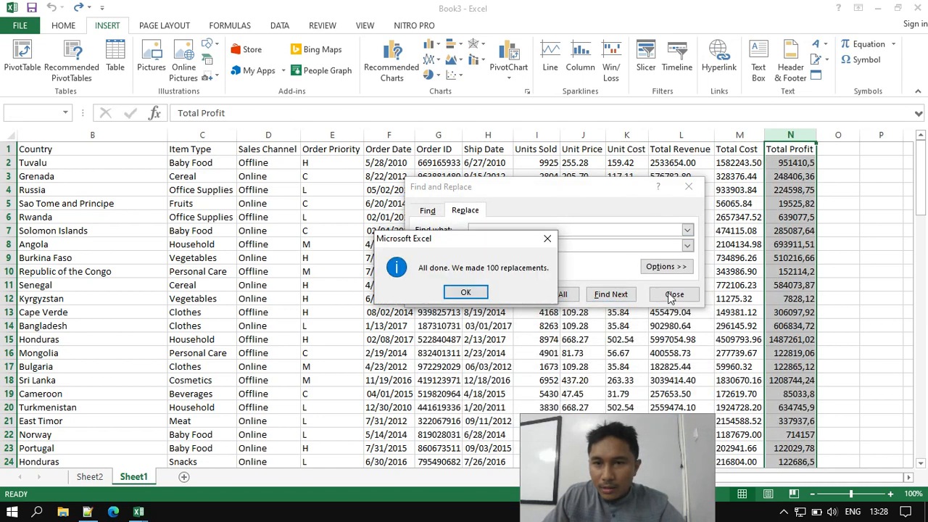
{"action": "left_click", "coordinate": [486, 297]}
{"action": "left_click", "coordinate": [681, 295]}
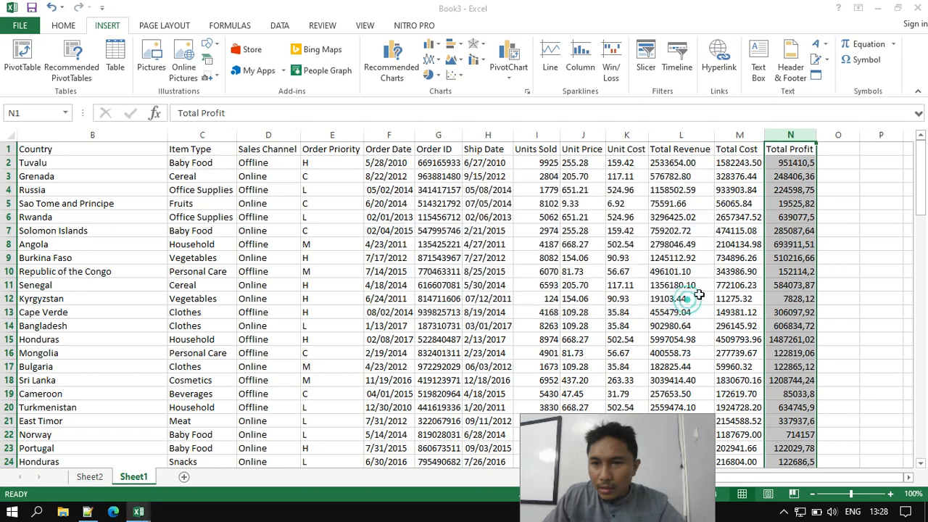
{"action": "left_click", "coordinate": [798, 259]}
{"action": "left_click", "coordinate": [801, 190]}
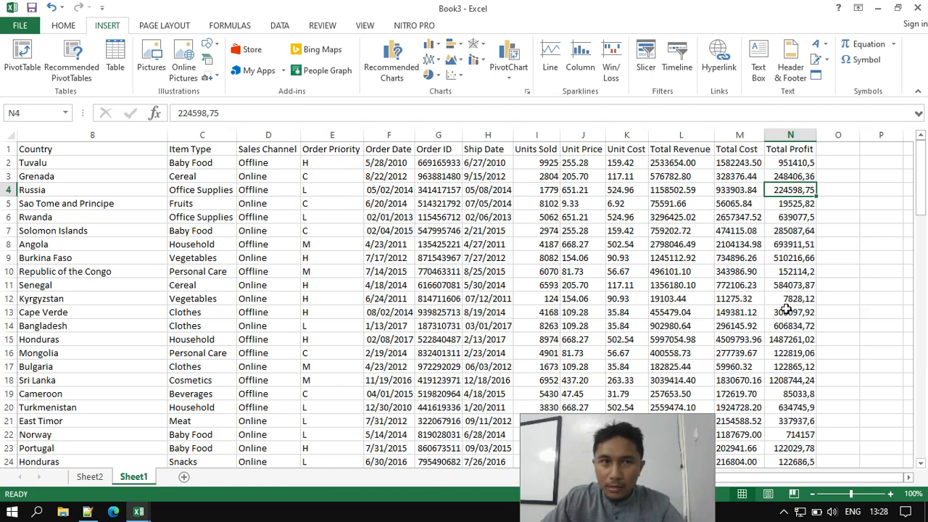
- Insert the recommended PivotTable Sum of Total Profit by Region and Sales Channel from the Sheet1 data
{"action": "left_click", "coordinate": [72, 77]}
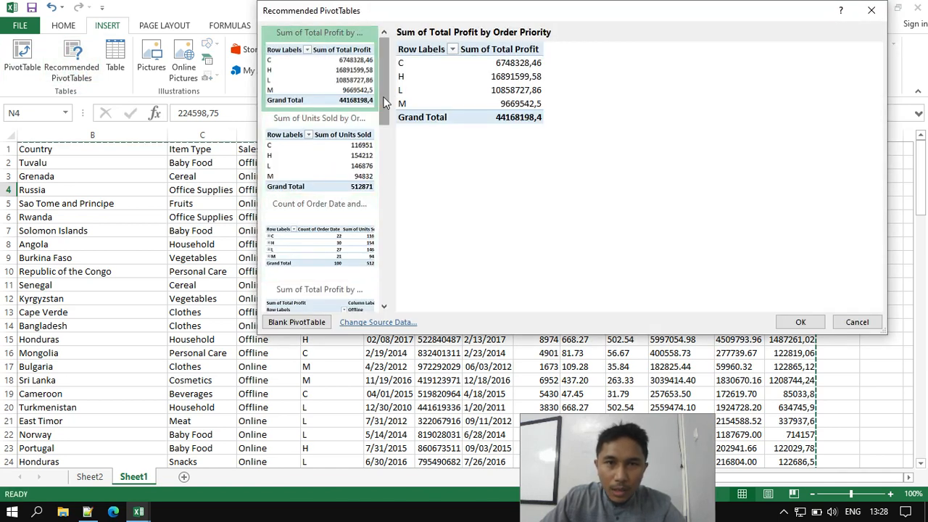
{"action": "scroll", "coordinate": [384, 103], "scroll_direction": "down", "scroll_amount": 3}
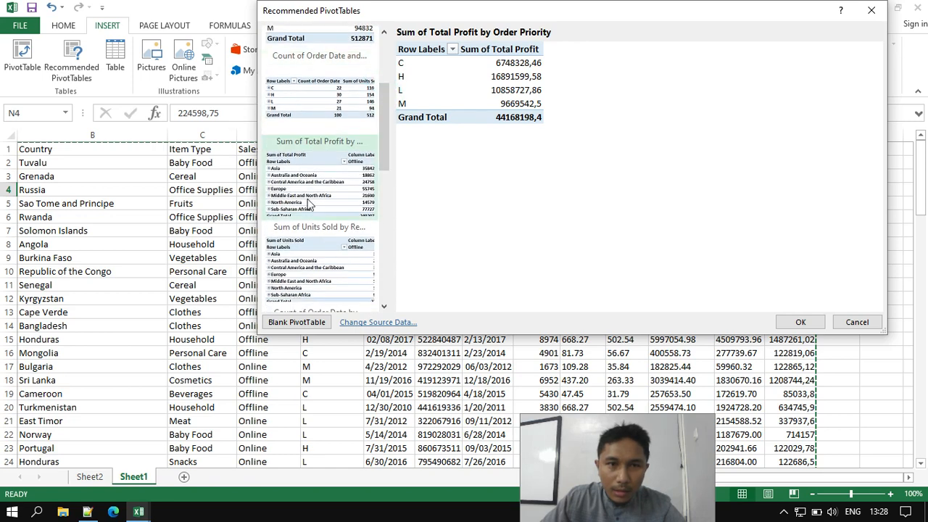
{"action": "left_click", "coordinate": [309, 199]}
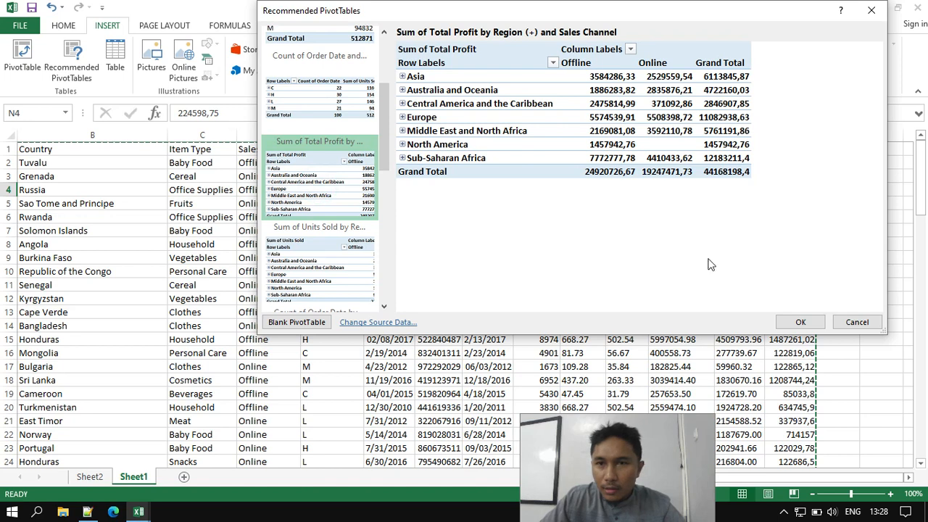
{"action": "left_click", "coordinate": [798, 321]}
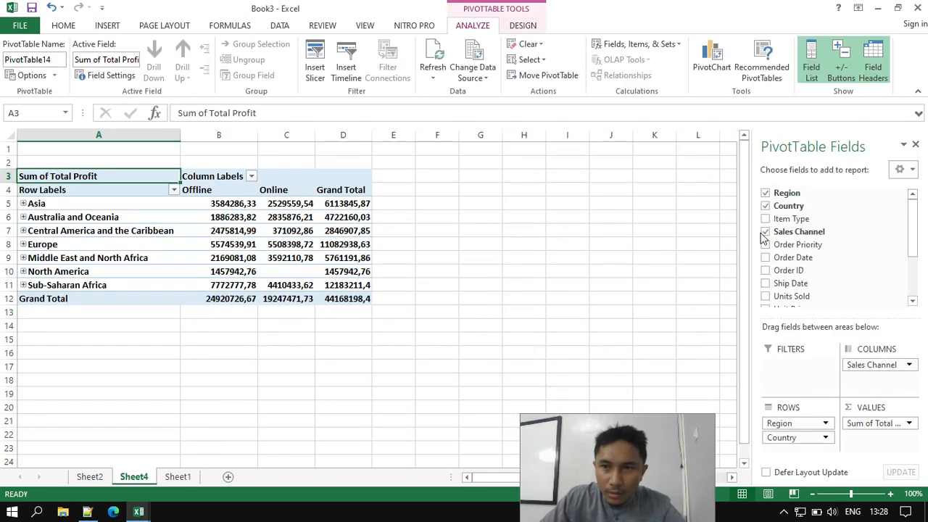
- Remove the Country and Sales Channel fields from the new PivotTable, keeping only Region rows with Sum of Total Profit
{"action": "left_click", "coordinate": [765, 206]}
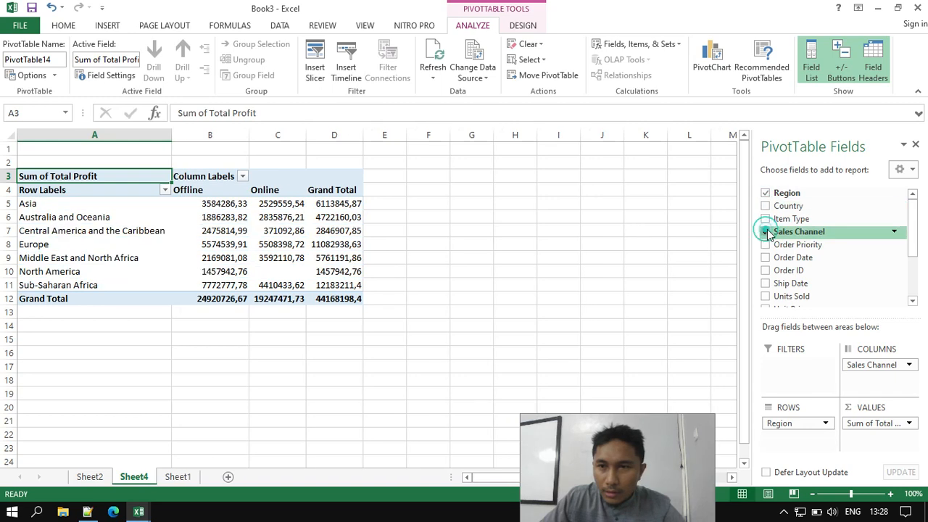
{"action": "left_click", "coordinate": [766, 231]}
{"action": "scroll", "coordinate": [798, 230], "scroll_direction": "down", "scroll_amount": 2}
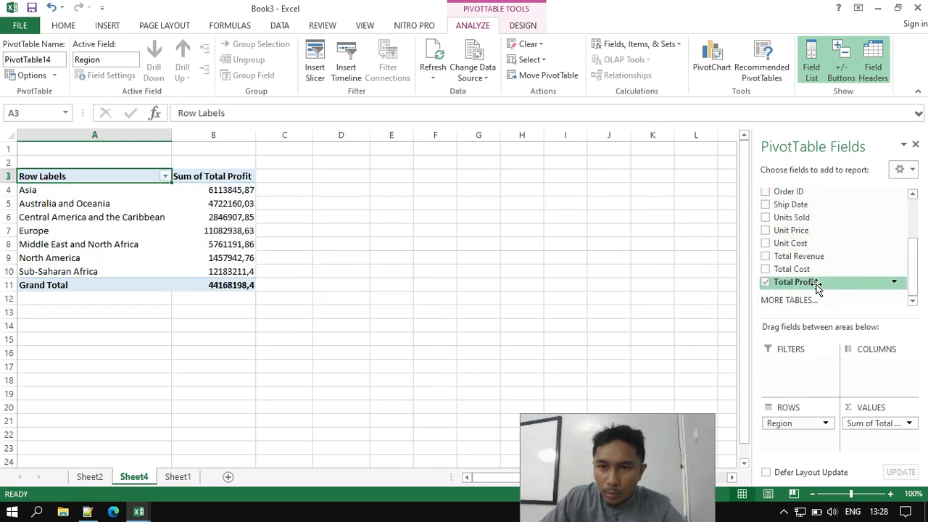
{"action": "mouse_move", "coordinate": [209, 203]}
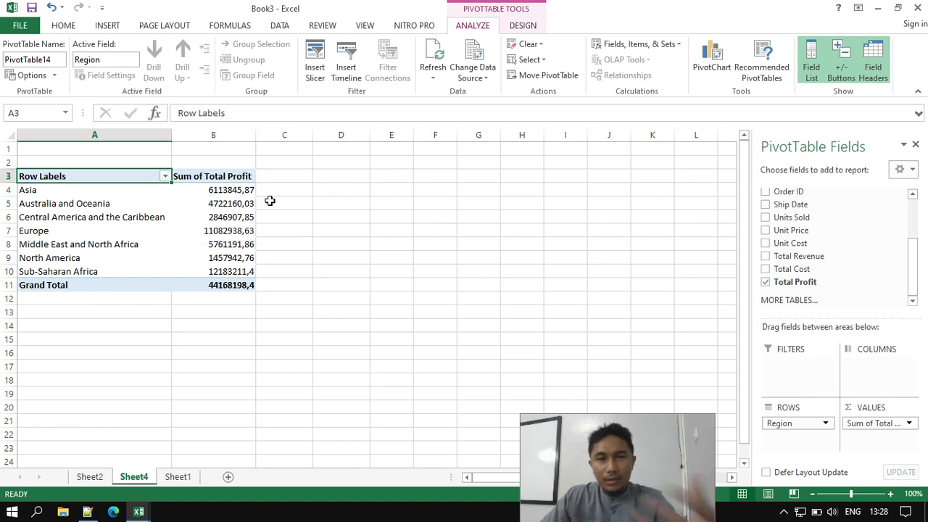
- Insert a Clustered Bar PivotChart of total profit by region and place it beside the PivotTable, over about columns D to J
{"action": "left_click", "coordinate": [110, 26]}
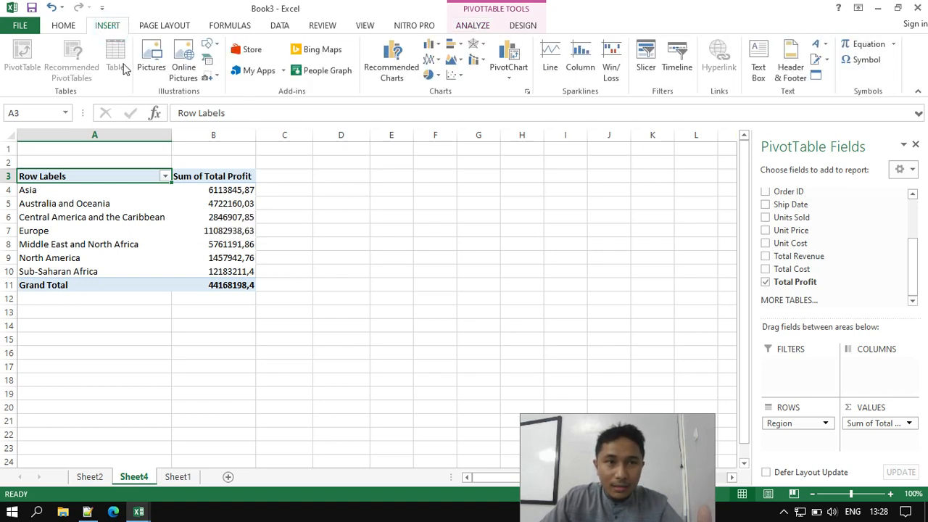
{"action": "left_click", "coordinate": [472, 25]}
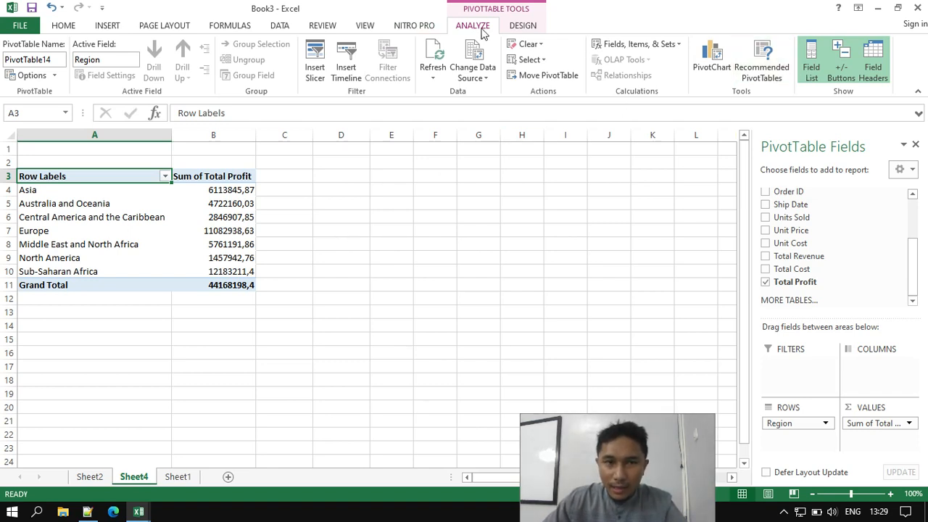
{"action": "left_click", "coordinate": [705, 72]}
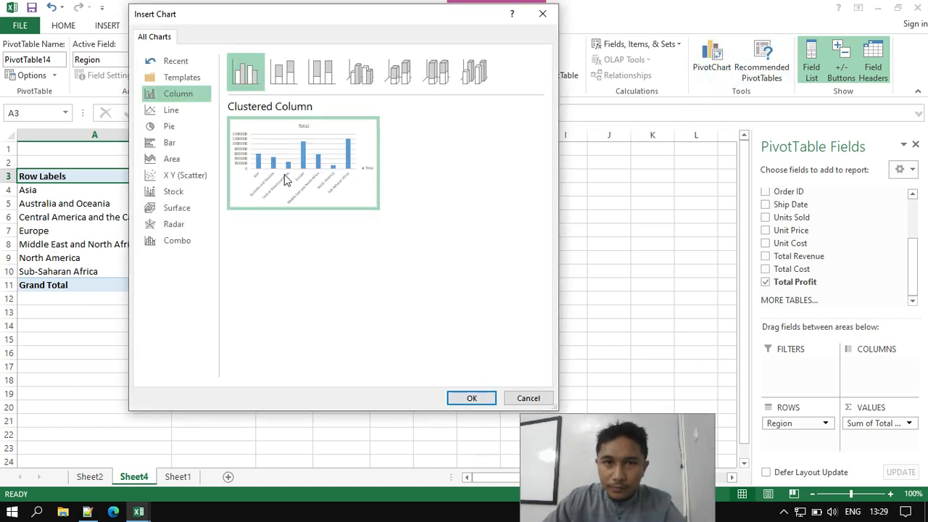
{"action": "left_click", "coordinate": [169, 142]}
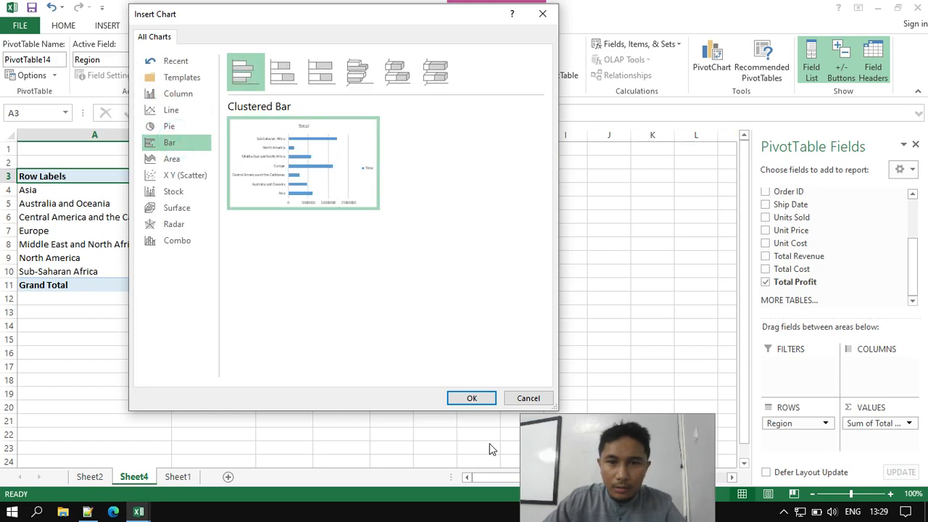
{"action": "left_click", "coordinate": [472, 399]}
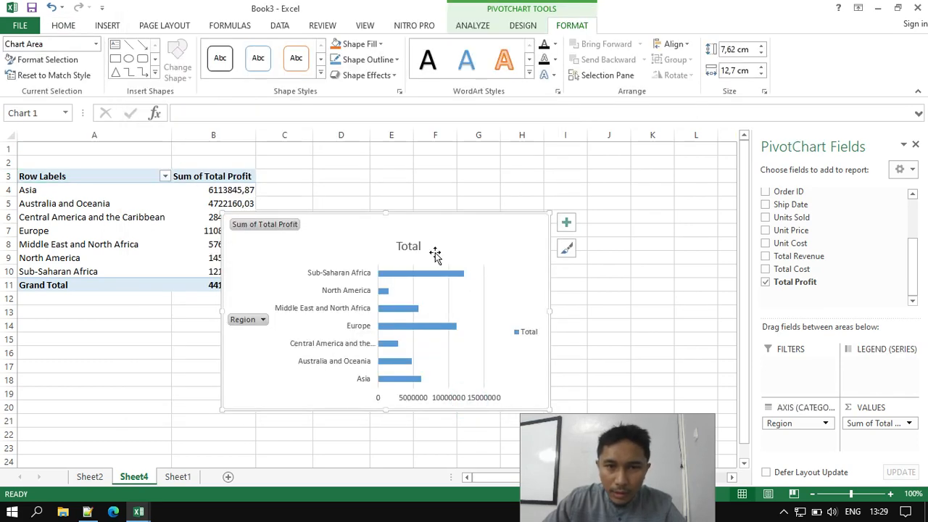
{"action": "left_click_drag", "start_coordinate": [458, 234], "coordinate": [527, 174]}
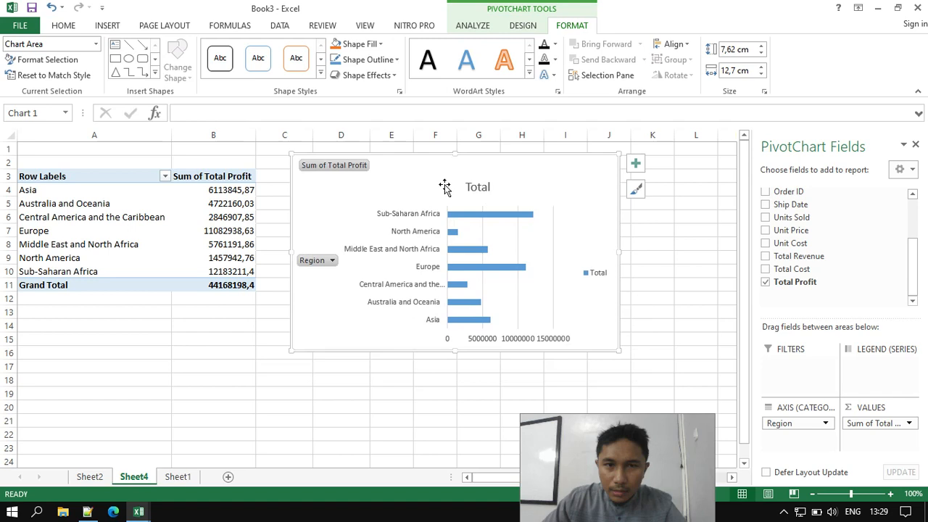
- Hide all field buttons on the total profit PivotChart and deselect the chart
{"action": "right_click", "coordinate": [344, 169]}
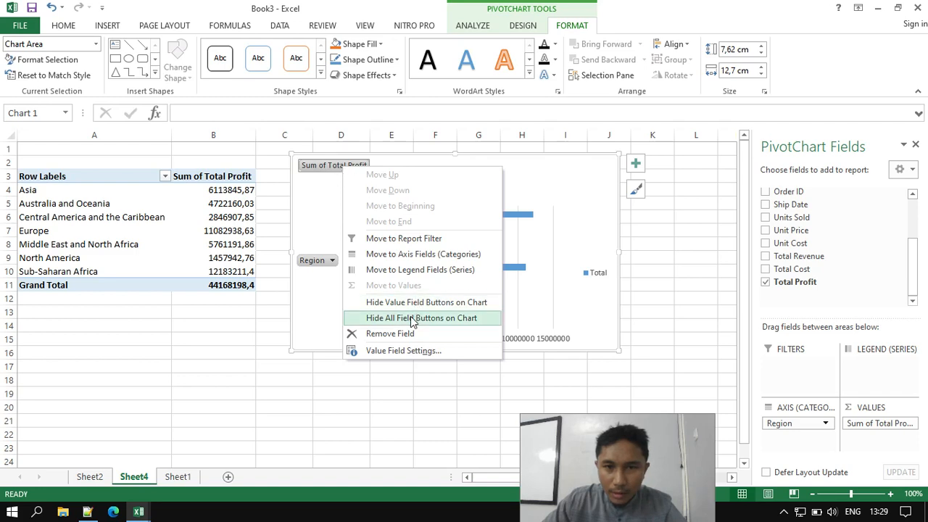
{"action": "left_click", "coordinate": [471, 324]}
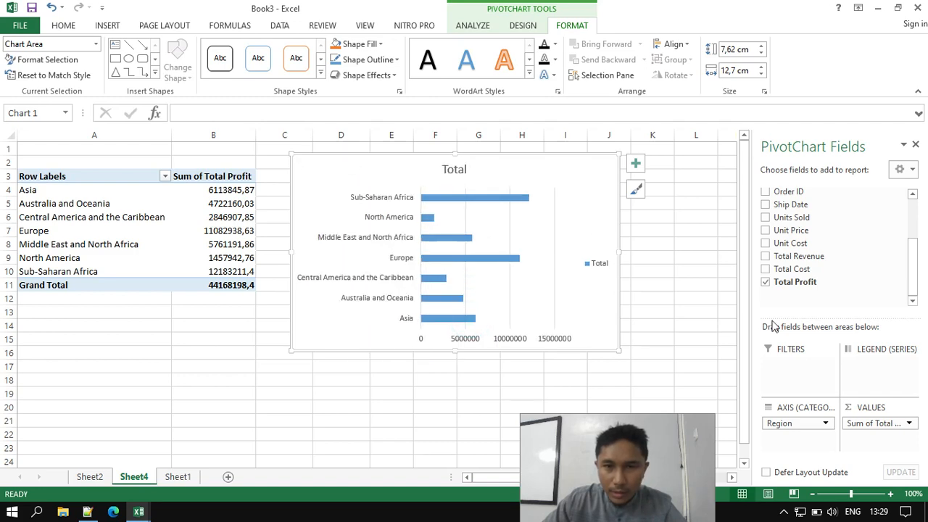
{"action": "left_click", "coordinate": [674, 310]}
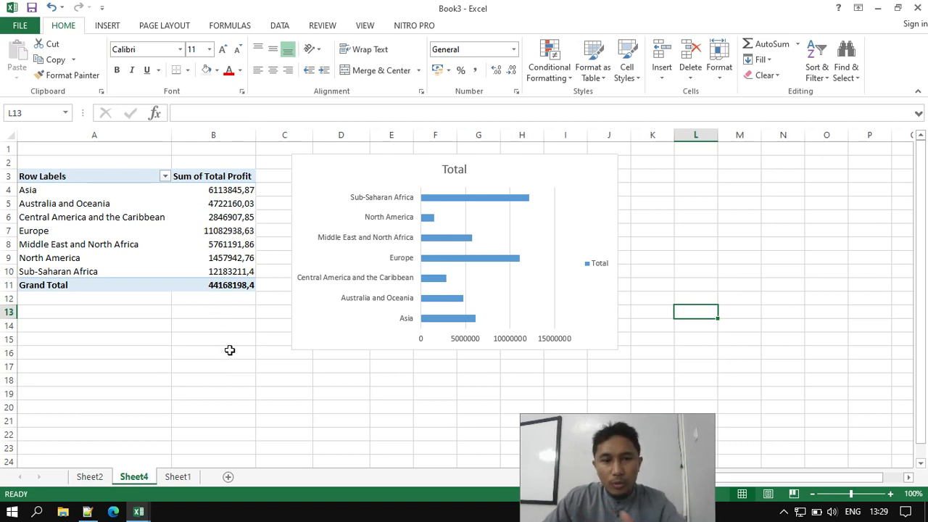
- Delete Sheet2 with the old PivotTable and return to Sheet4
{"action": "left_click", "coordinate": [178, 477]}
{"action": "left_click", "coordinate": [136, 480]}
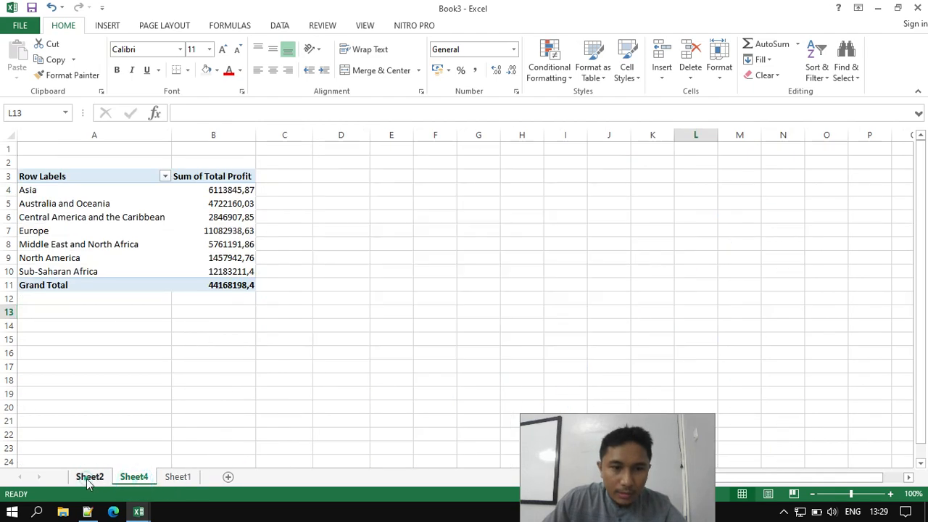
{"action": "left_click", "coordinate": [87, 482]}
{"action": "right_click", "coordinate": [102, 483]}
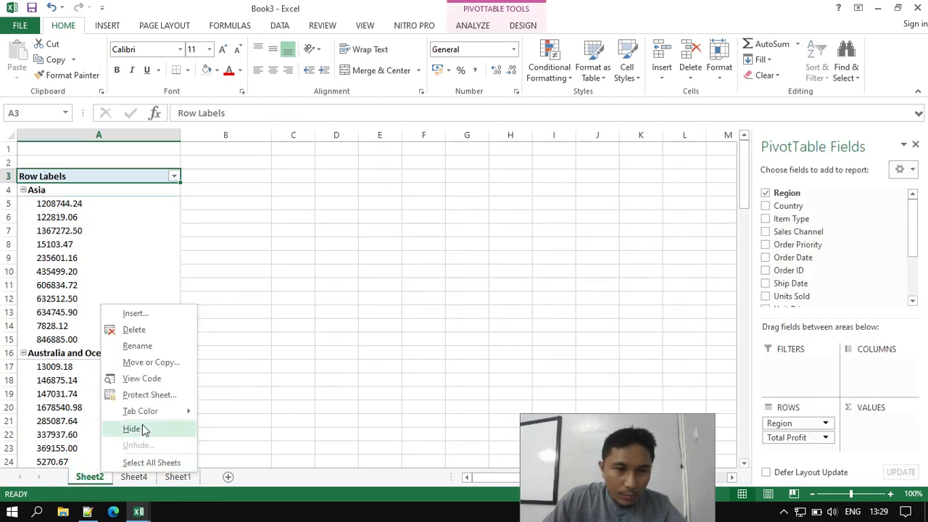
{"action": "left_click", "coordinate": [138, 330]}
{"action": "left_click", "coordinate": [435, 291]}
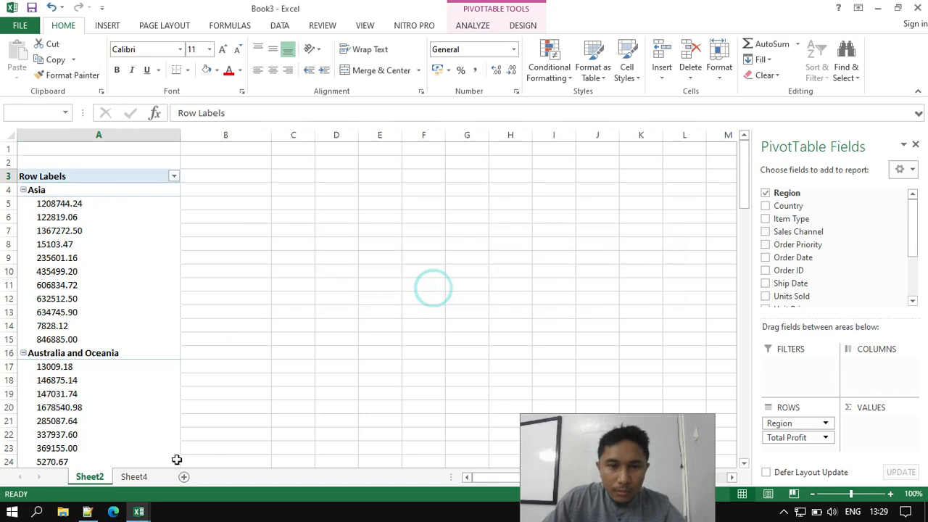
{"action": "left_click", "coordinate": [134, 478]}
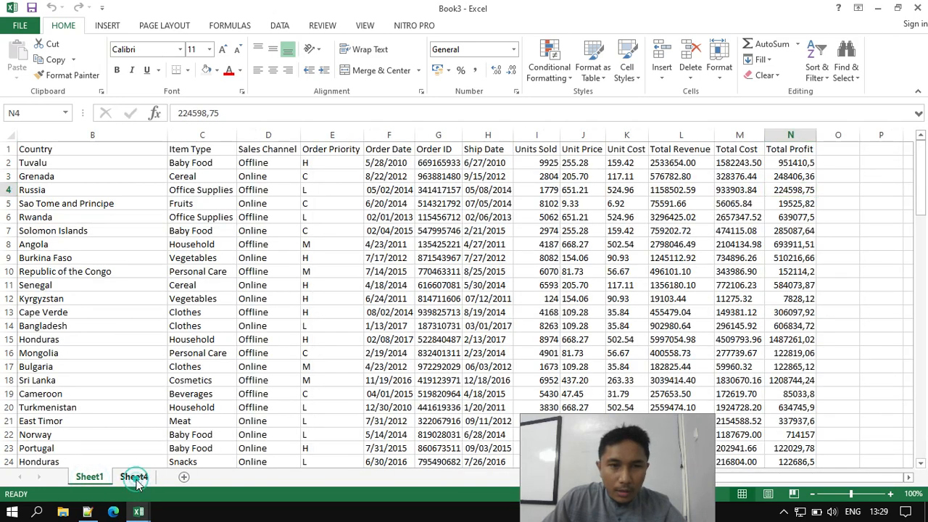
{"action": "left_click", "coordinate": [135, 479]}
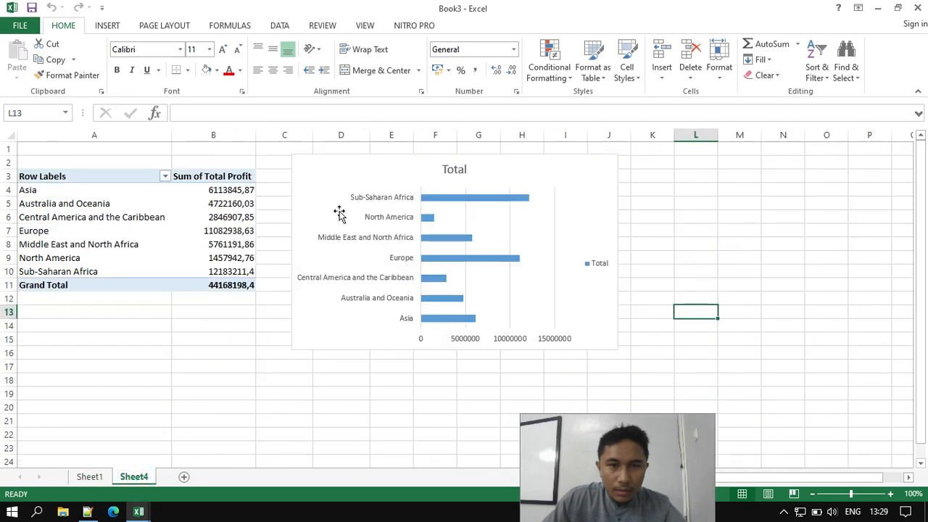
- Add a new worksheet for the dashboard and fill all its cells with a darker blue theme color
{"action": "left_click", "coordinate": [184, 477]}
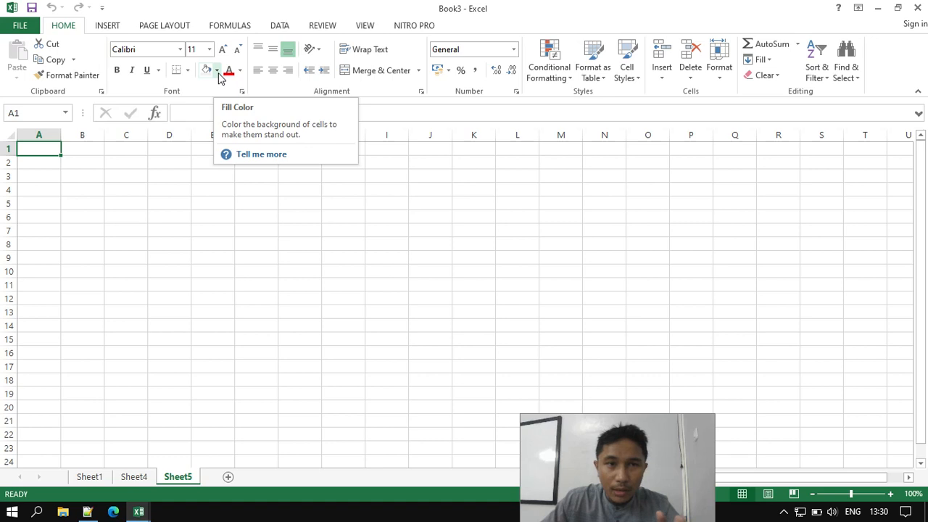
{"action": "left_click", "coordinate": [10, 136]}
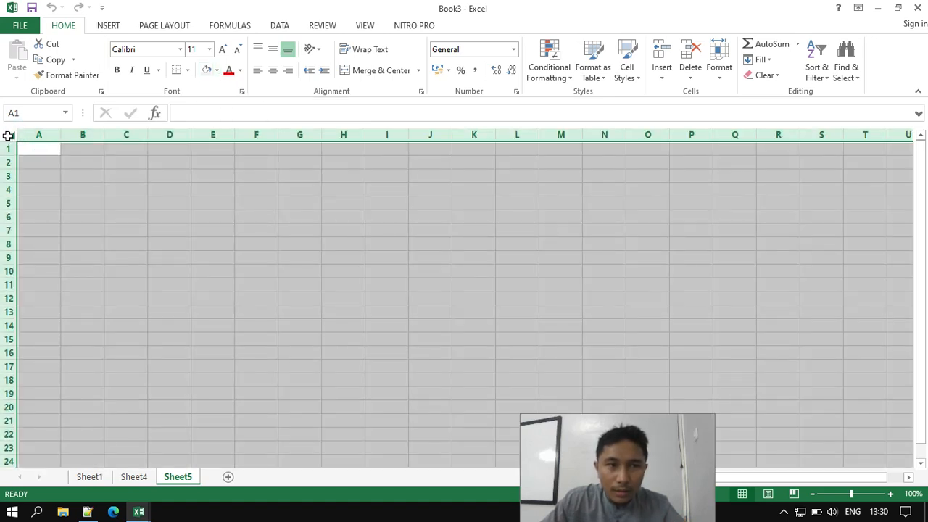
{"action": "left_click", "coordinate": [217, 70]}
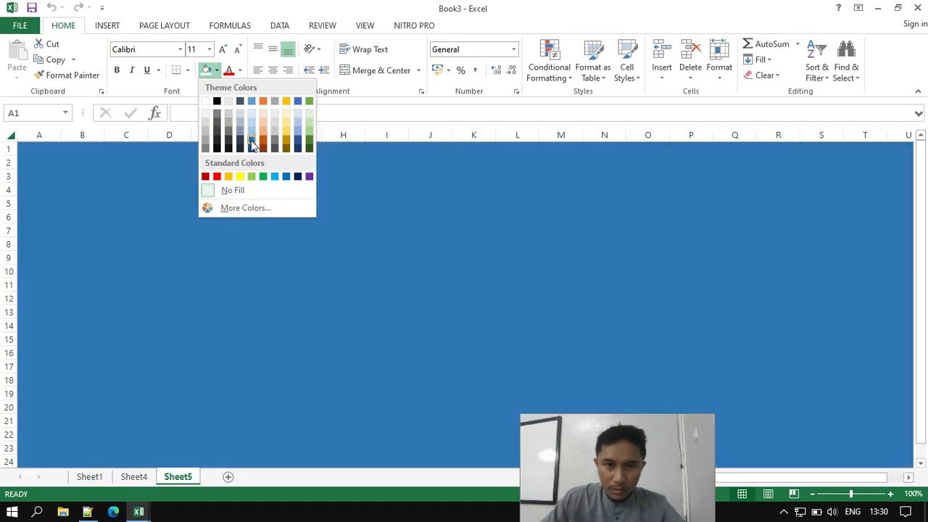
{"action": "left_click", "coordinate": [250, 142]}
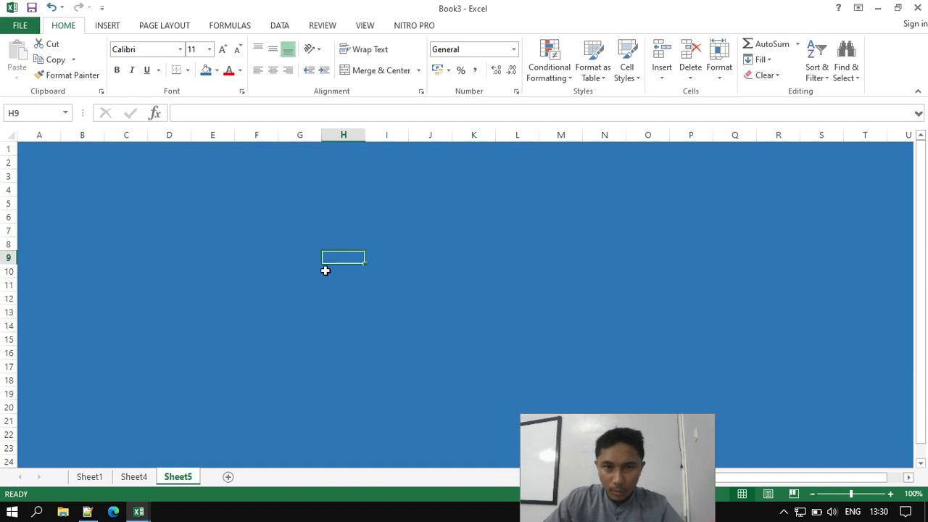
- Copy the total profit chart from Sheet4 and paste it into Sheet5 at cell E6 using the destination theme
{"action": "left_click", "coordinate": [130, 478]}
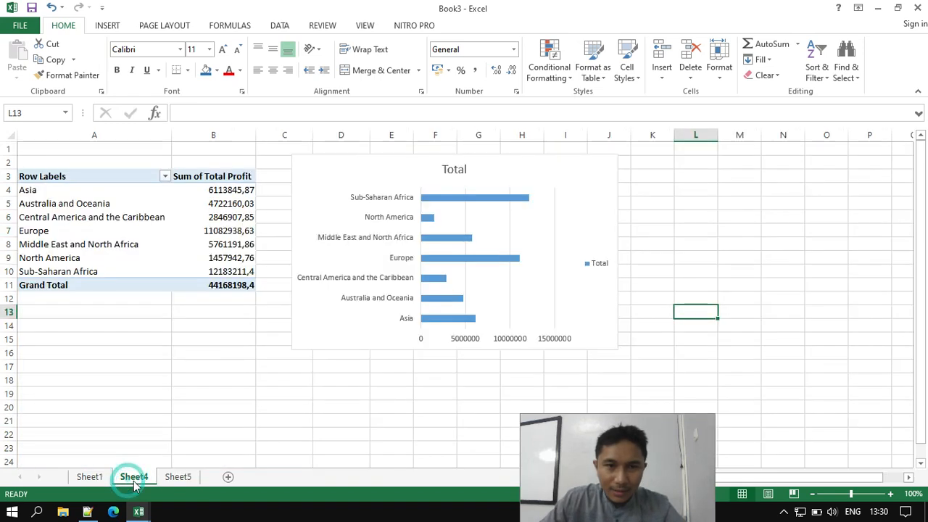
{"action": "left_click", "coordinate": [587, 172]}
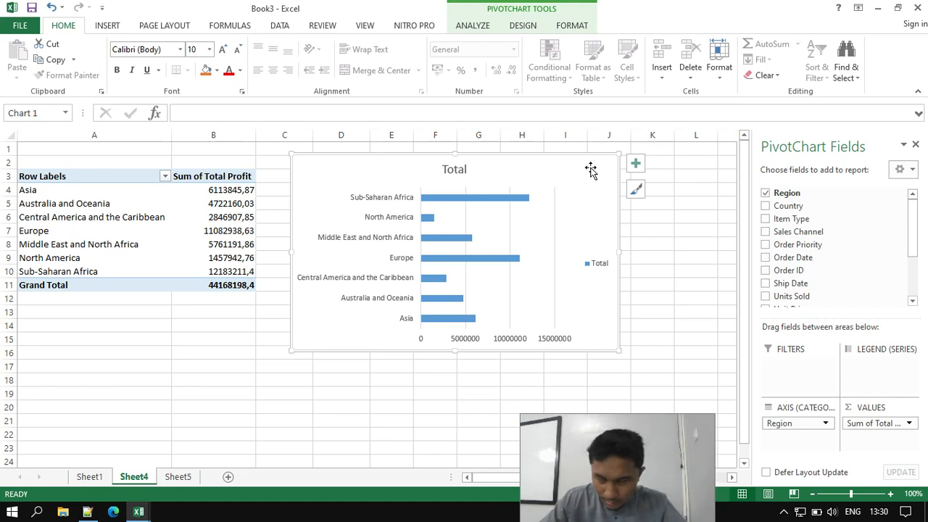
{"action": "right_click", "coordinate": [591, 170]}
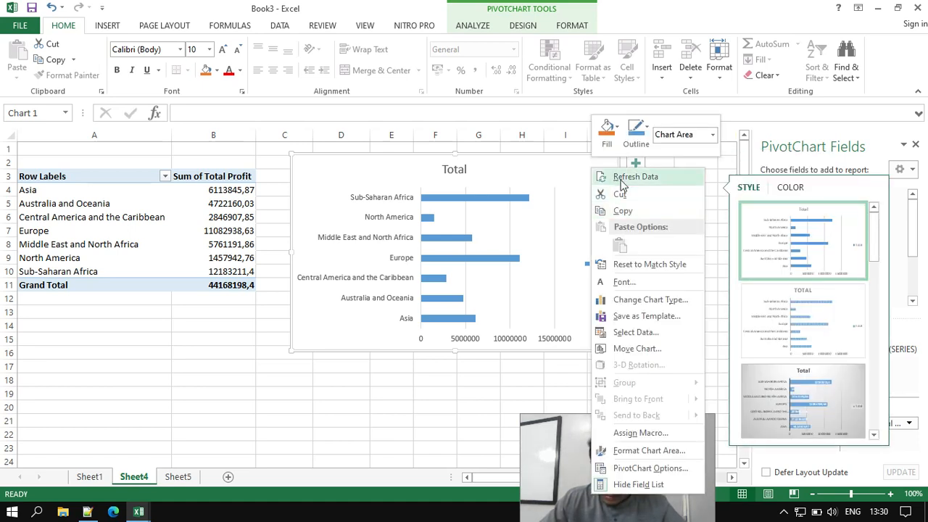
{"action": "key", "text": "Escape"}
{"action": "left_click", "coordinate": [178, 477]}
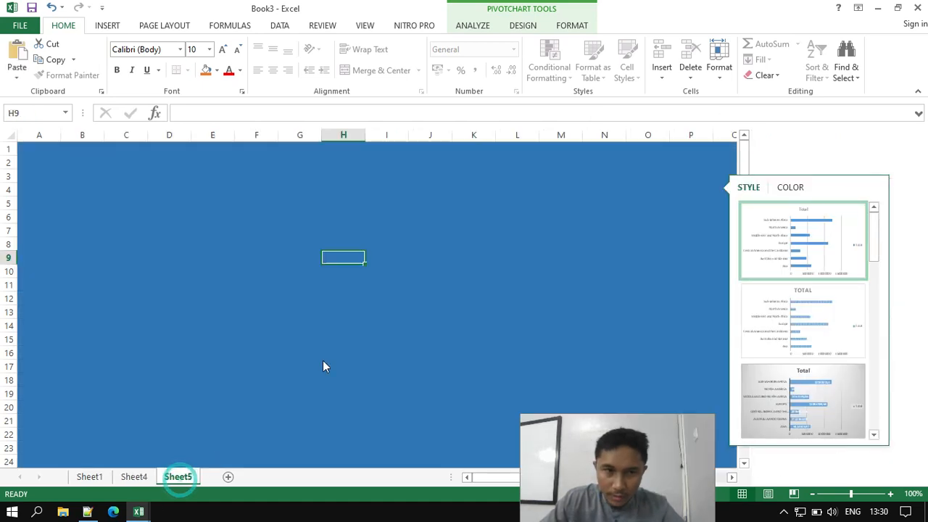
{"action": "right_click", "coordinate": [211, 214]}
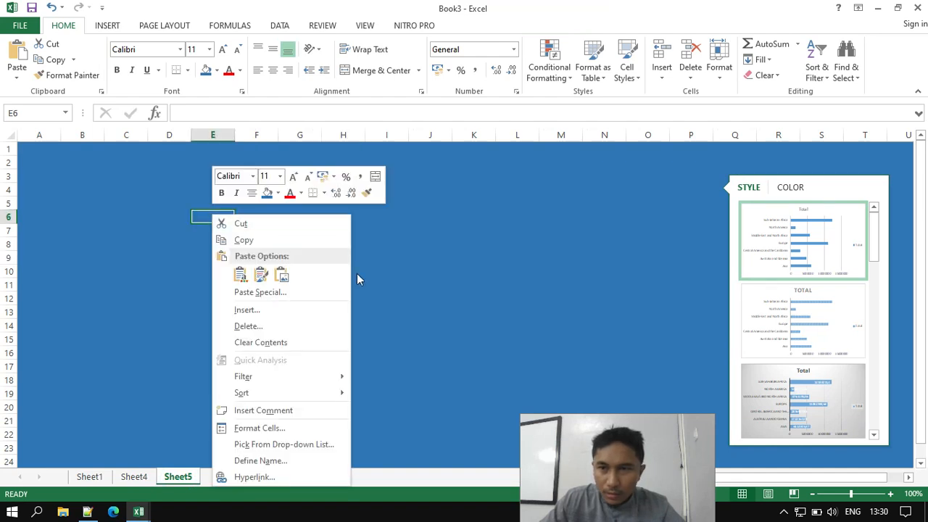
{"action": "left_click", "coordinate": [245, 277]}
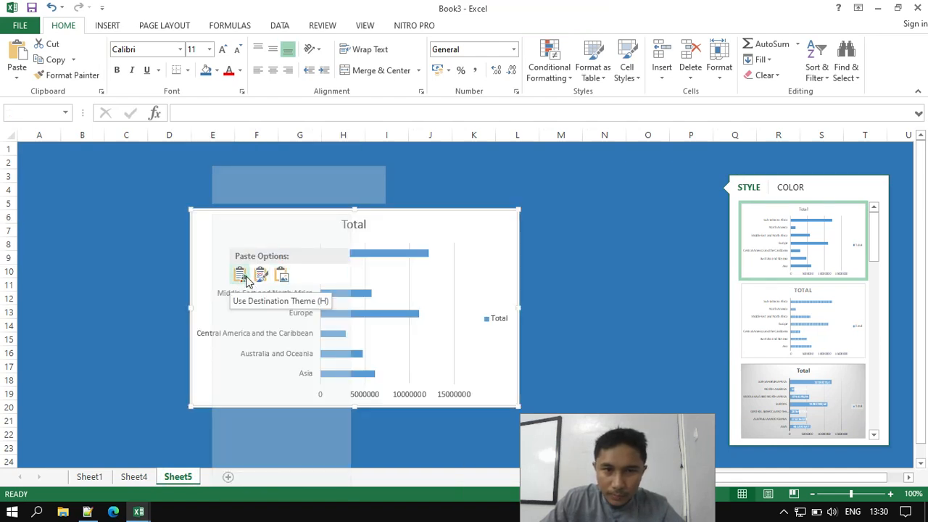
{"action": "left_click", "coordinate": [622, 259]}
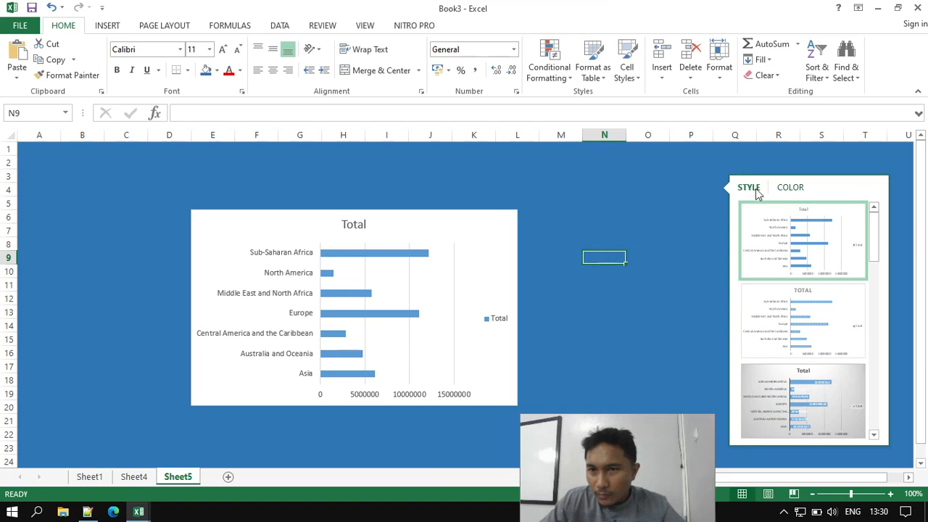
- Move the pasted chart on Sheet5 up and to the left so it covers about D2 to K16
{"action": "left_click", "coordinate": [644, 188]}
{"action": "left_click_drag", "start_coordinate": [875, 227], "coordinate": [876, 379]}
{"action": "left_click", "coordinate": [644, 270]}
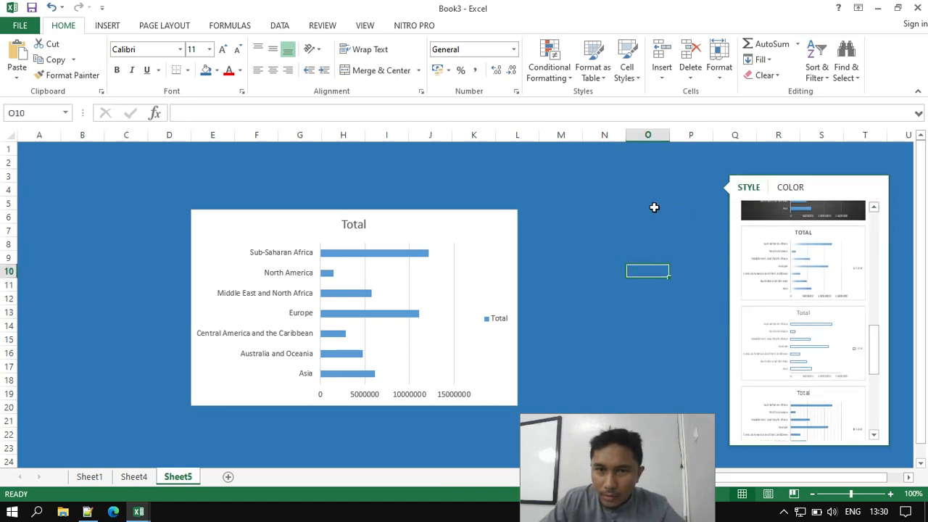
{"action": "left_click", "coordinate": [654, 206]}
{"action": "left_click", "coordinate": [595, 381]}
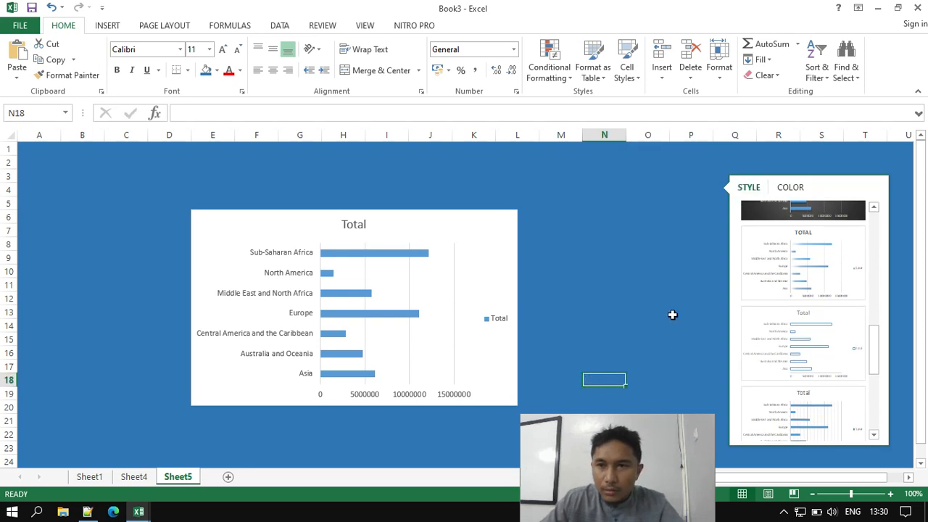
{"action": "left_click_drag", "start_coordinate": [474, 242], "coordinate": [450, 198]}
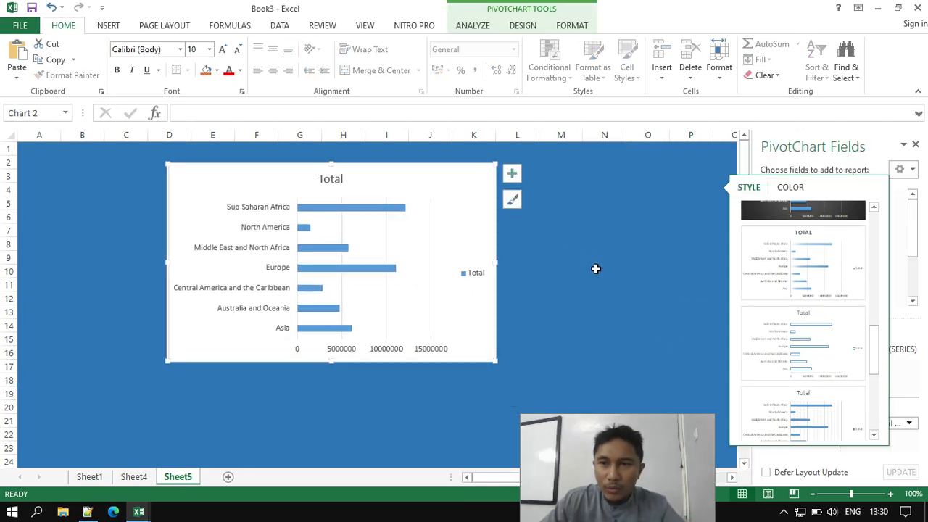
- Return to the sales data on Sheet1 and dismiss the leftover chart style gallery
{"action": "left_click", "coordinate": [916, 145]}
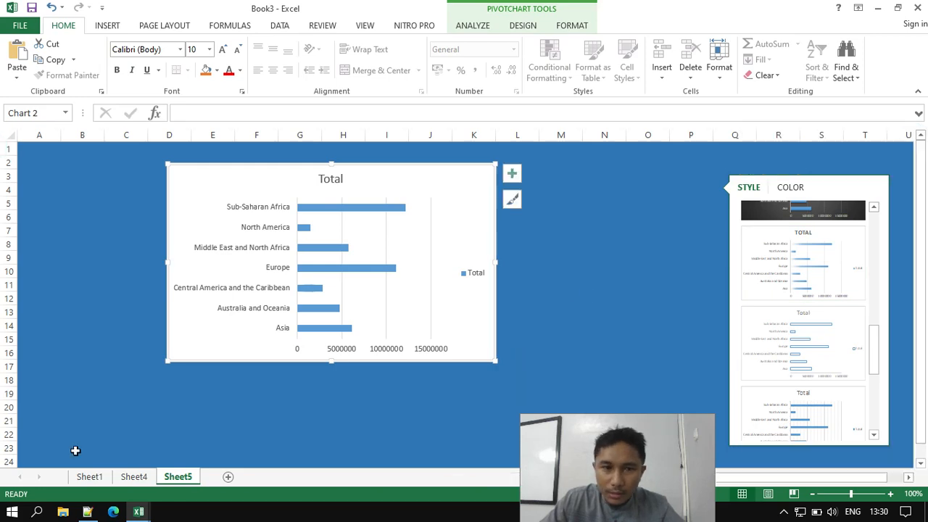
{"action": "left_click", "coordinate": [131, 479]}
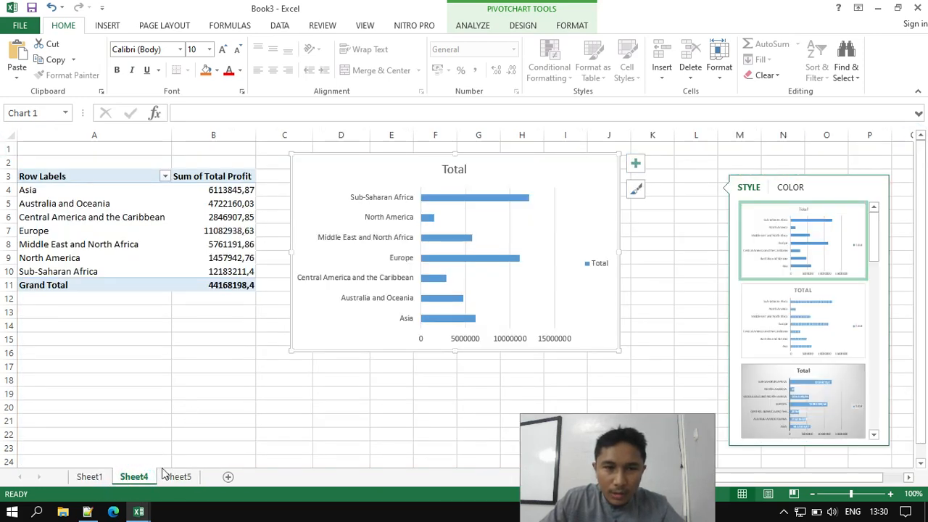
{"action": "left_click", "coordinate": [90, 478]}
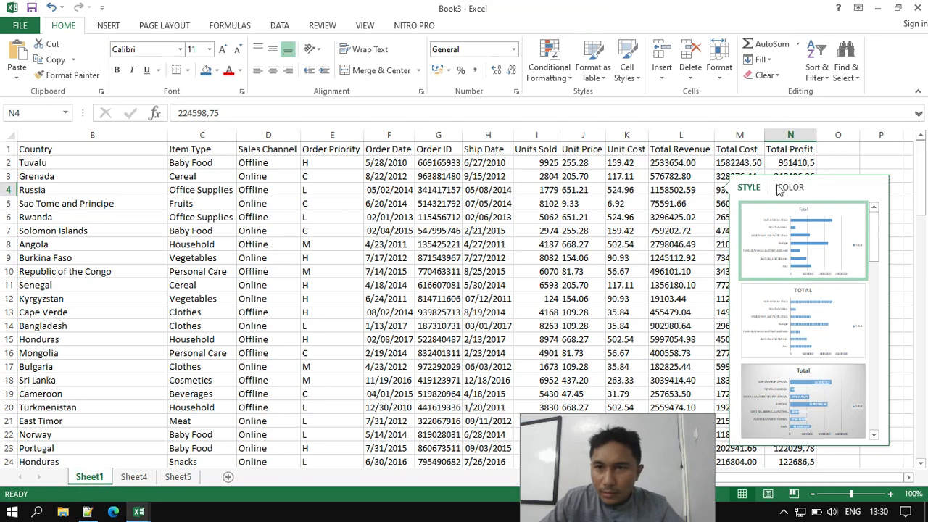
{"action": "left_click", "coordinate": [780, 190]}
{"action": "left_click", "coordinate": [734, 189]}
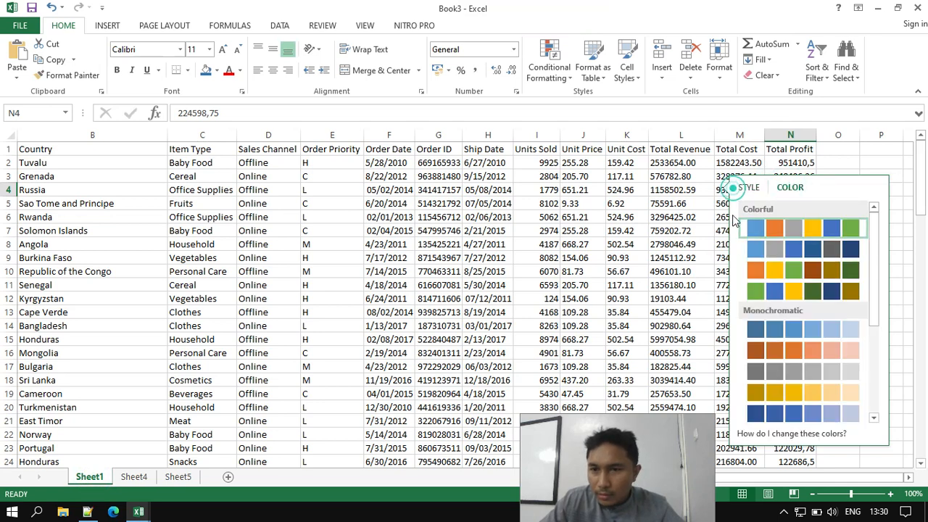
{"action": "left_click", "coordinate": [339, 202]}
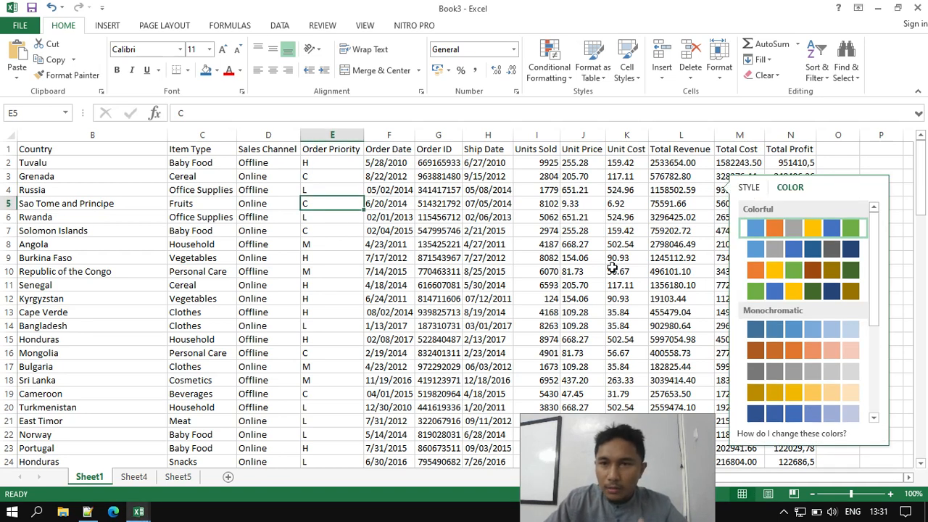
{"action": "left_click", "coordinate": [612, 270]}
{"action": "left_click", "coordinate": [847, 225]}
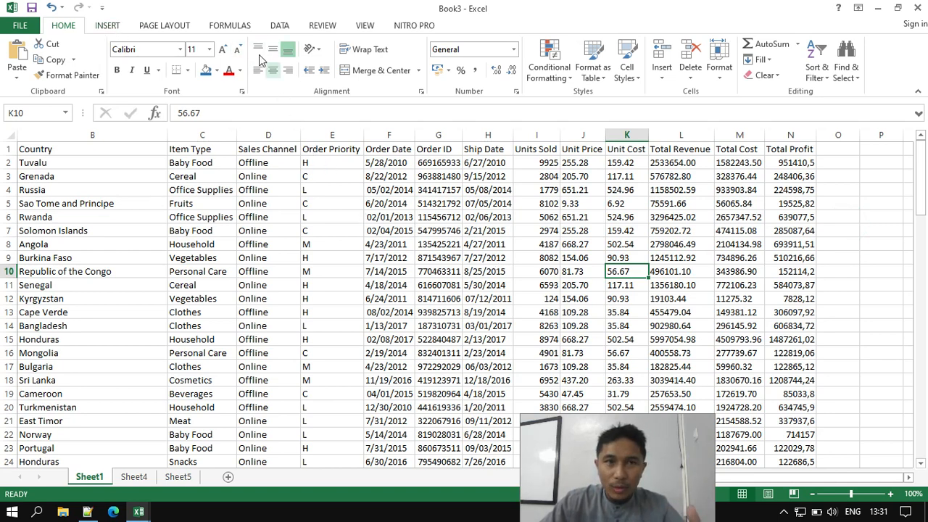
- Create a PivotTable from the range Sheet1!$A$1:$N$101 on a new worksheet
{"action": "left_click", "coordinate": [107, 25]}
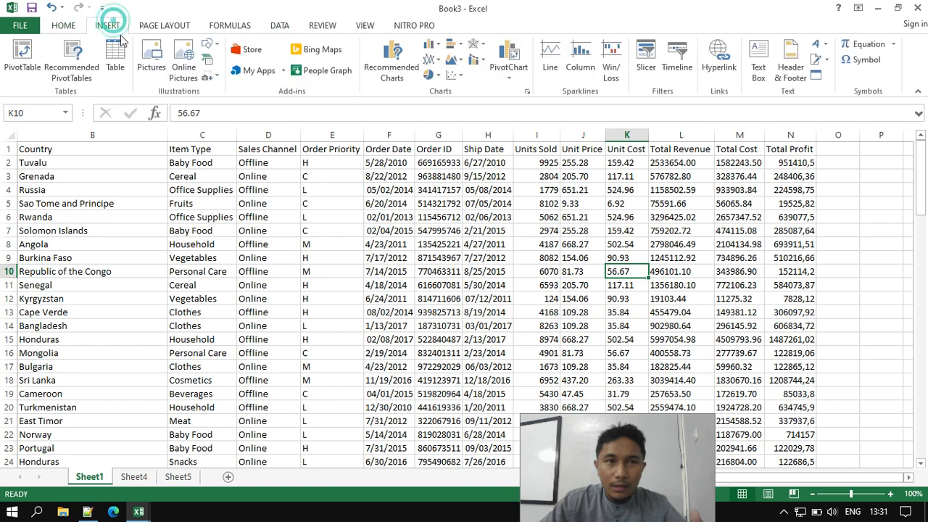
{"action": "left_click", "coordinate": [24, 68]}
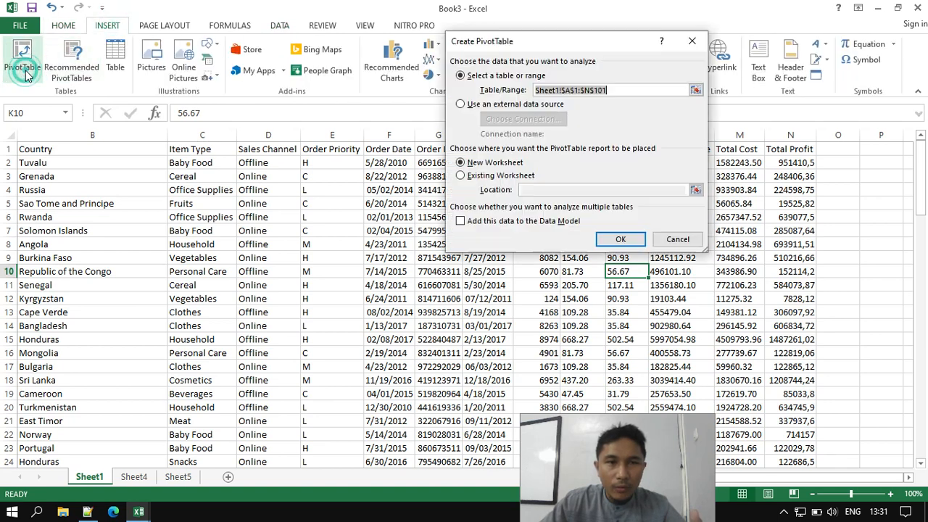
{"action": "left_click", "coordinate": [627, 245]}
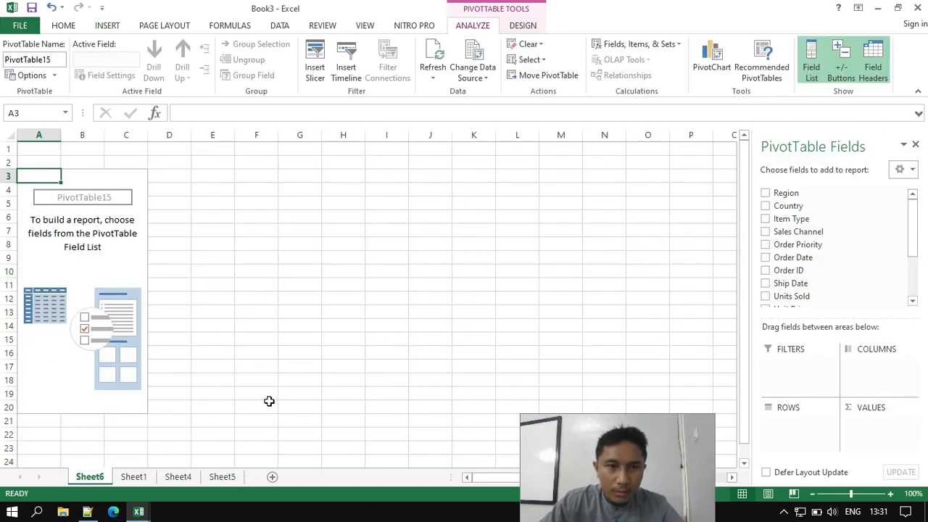
- Build the PivotTable with Item Type as rows and the sum of Total Profit as values
{"action": "left_click", "coordinate": [765, 218]}
{"action": "scroll", "coordinate": [837, 265], "scroll_direction": "down", "scroll_amount": 2}
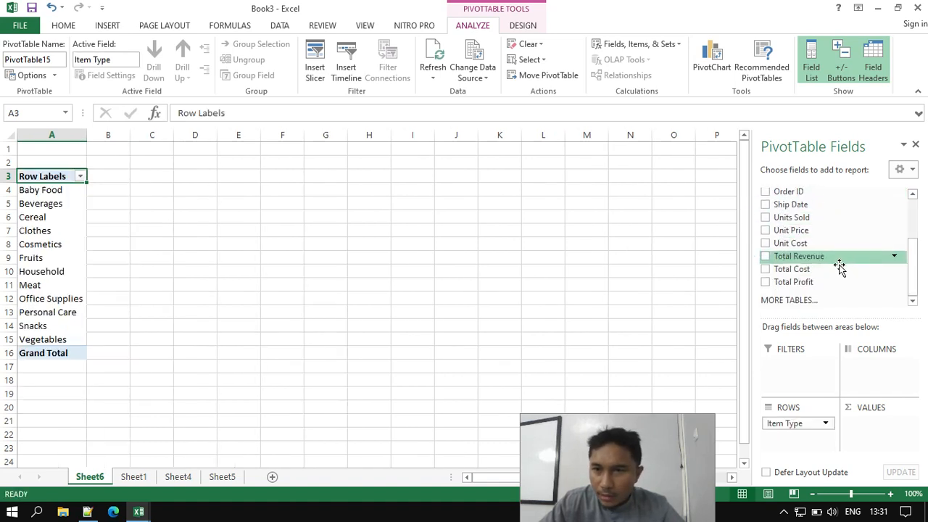
{"action": "left_click", "coordinate": [766, 282]}
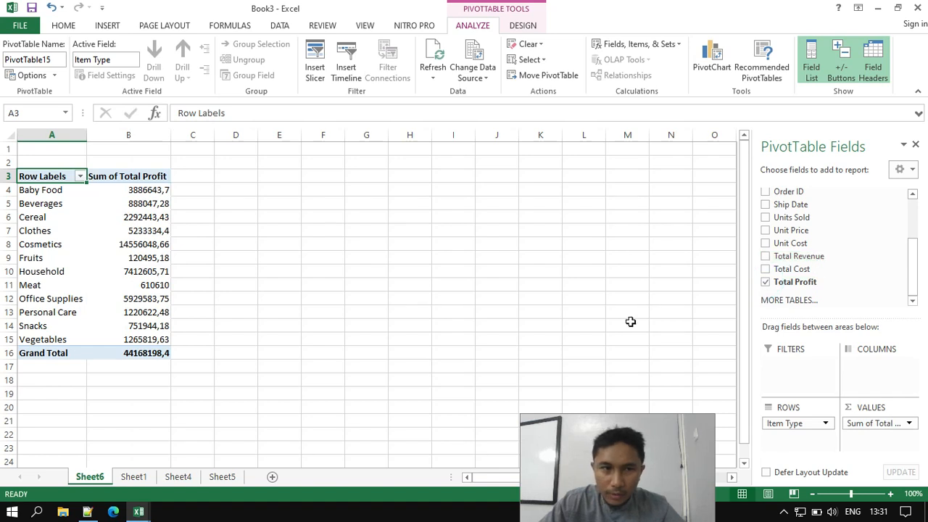
{"action": "left_click", "coordinate": [296, 290]}
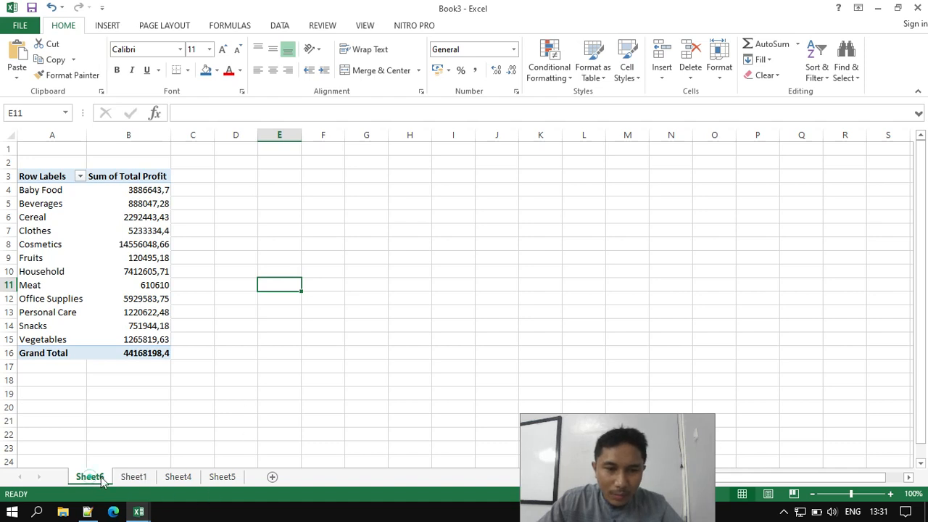
- Reorder the worksheets so Sheet6 sits between Sheet4 and Sheet5, and compare its PivotTable with the one on Sheet4
{"action": "left_click_drag", "start_coordinate": [211, 483], "coordinate": [206, 482]}
{"action": "left_click", "coordinate": [134, 476]}
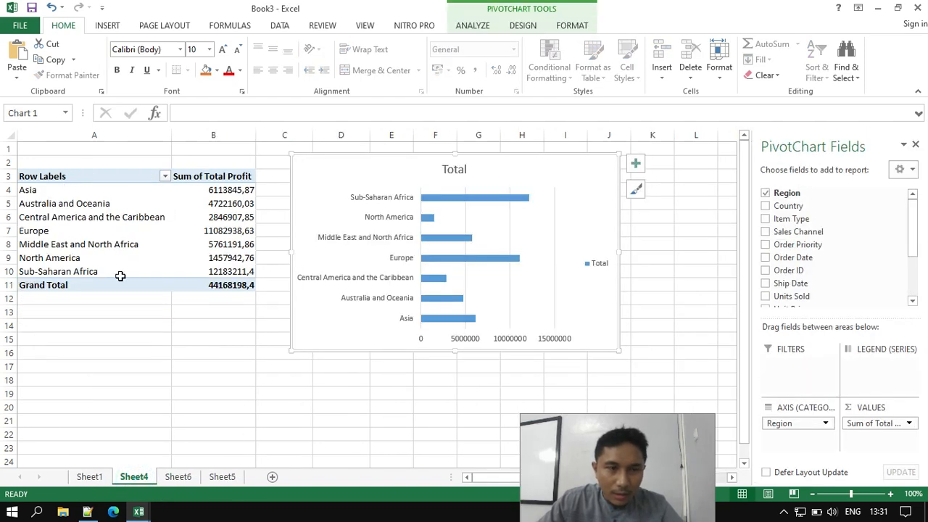
{"action": "left_click", "coordinate": [178, 477]}
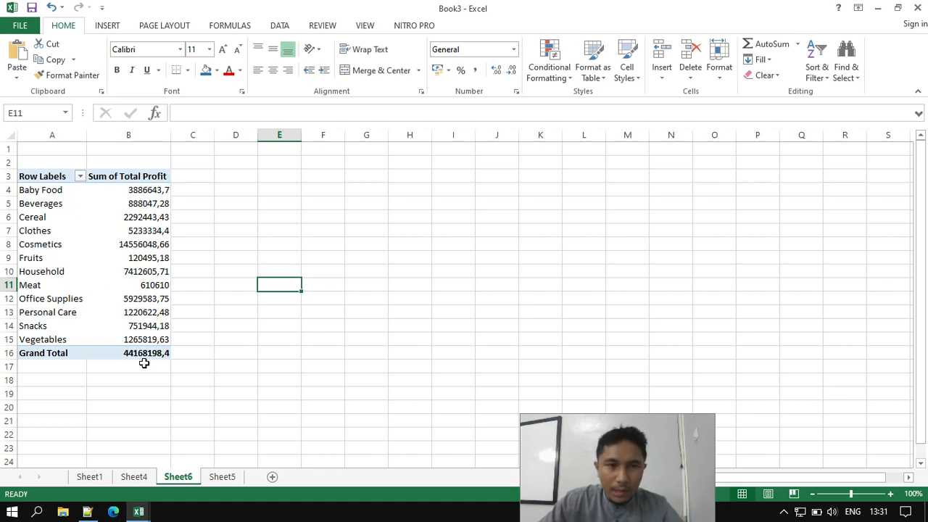
{"action": "left_click", "coordinate": [132, 476]}
{"action": "left_click", "coordinate": [178, 477]}
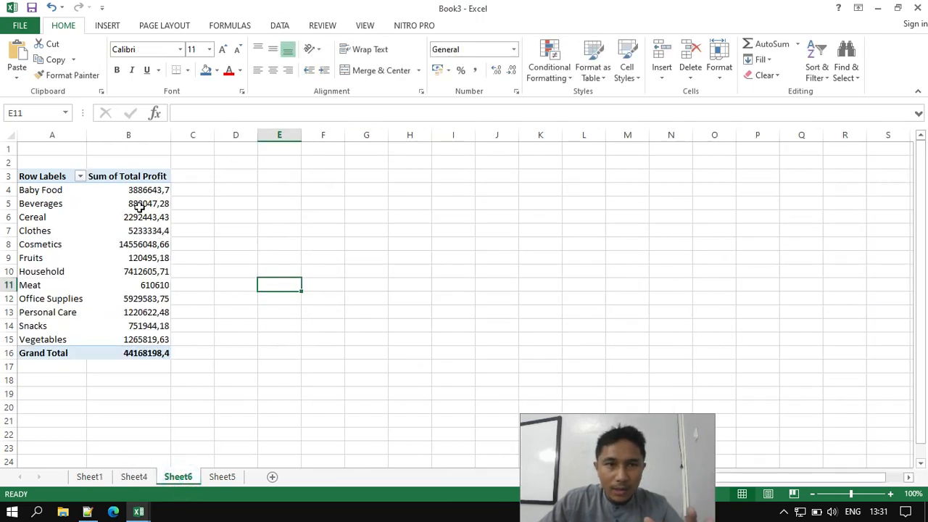
- Insert a standard Pie PivotChart based on the item type PivotTable on Sheet6
{"action": "left_click", "coordinate": [140, 207]}
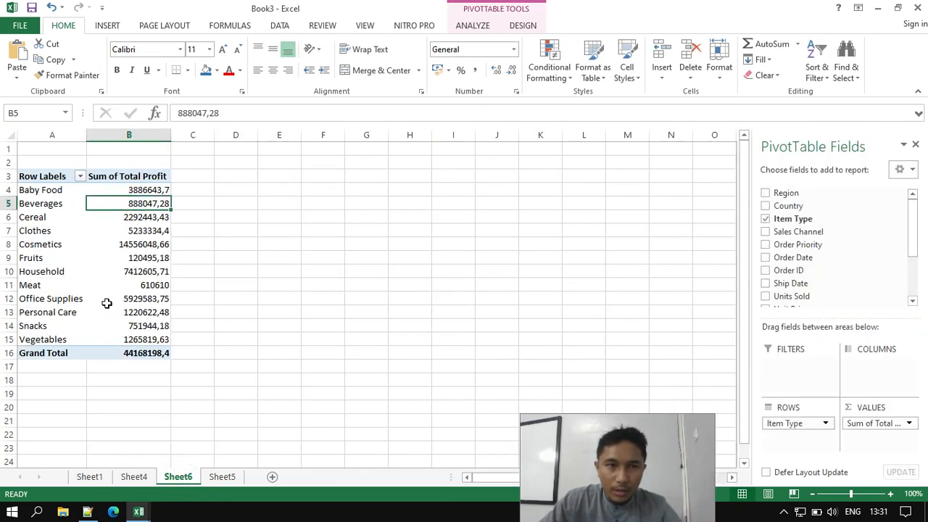
{"action": "left_click", "coordinate": [475, 25]}
{"action": "left_click", "coordinate": [713, 56]}
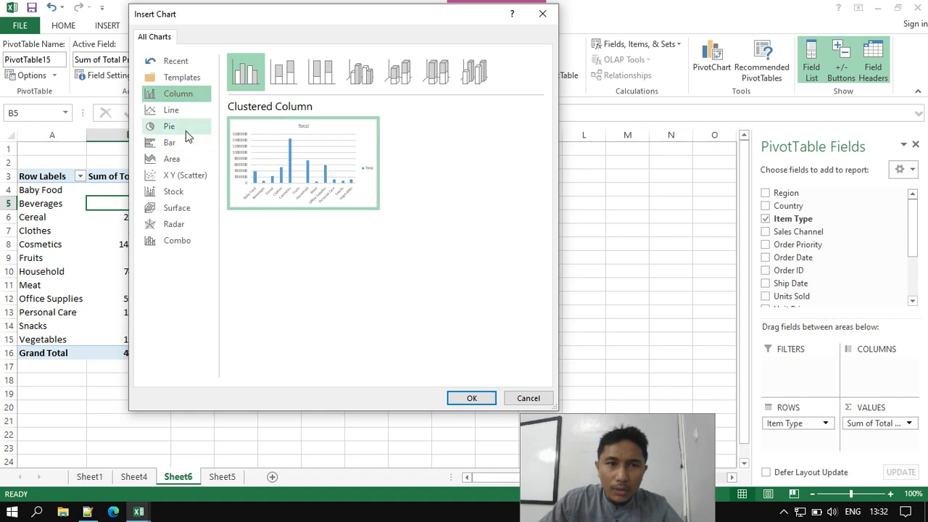
{"action": "left_click", "coordinate": [186, 130]}
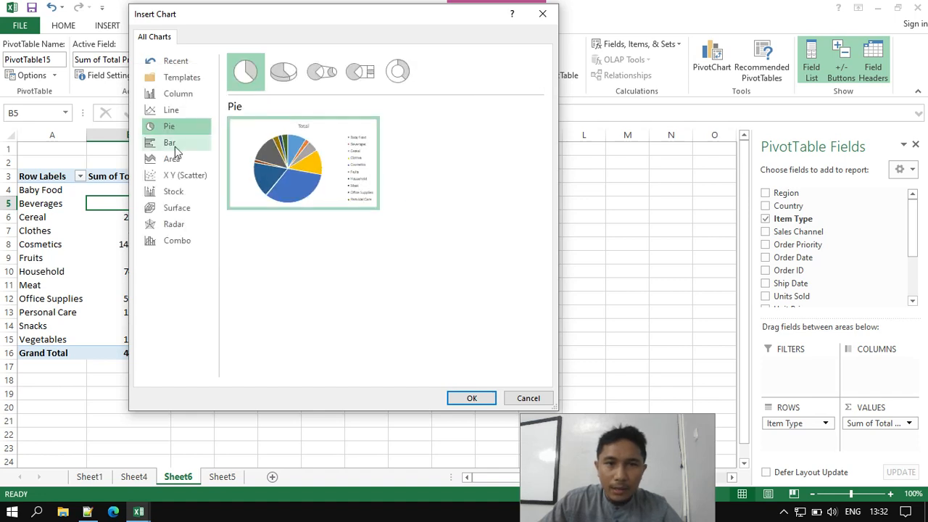
{"action": "mouse_move", "coordinate": [265, 145]}
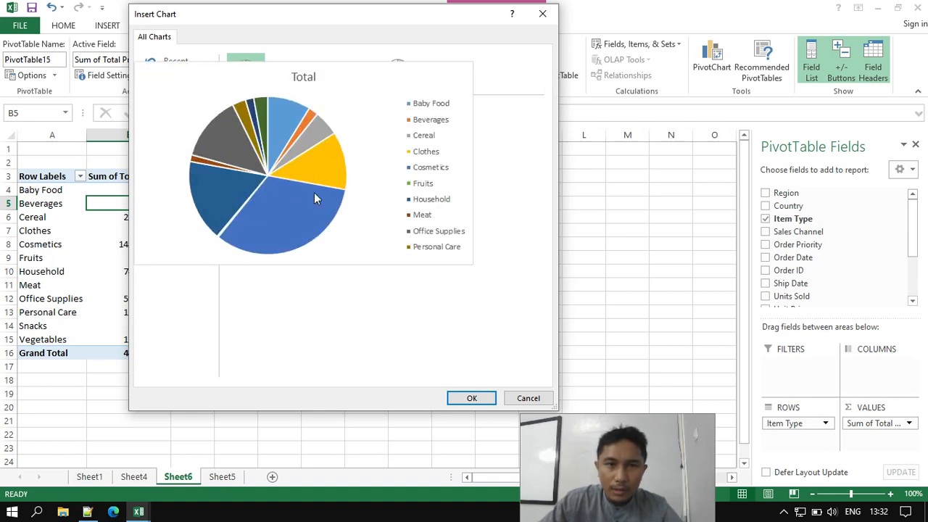
{"action": "left_click", "coordinate": [471, 398]}
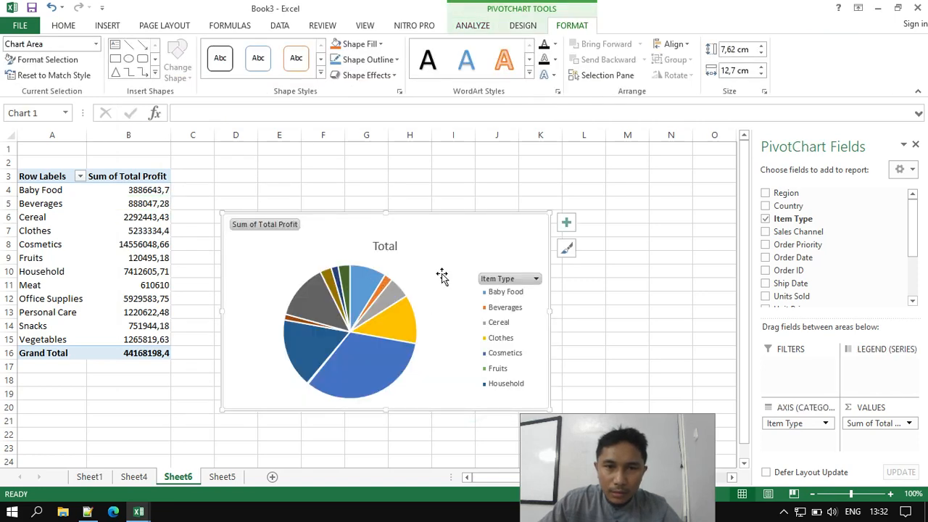
- Move the pie chart up to cover about E1 to L15 and hide all its field buttons
{"action": "left_click_drag", "start_coordinate": [443, 275], "coordinate": [491, 215]}
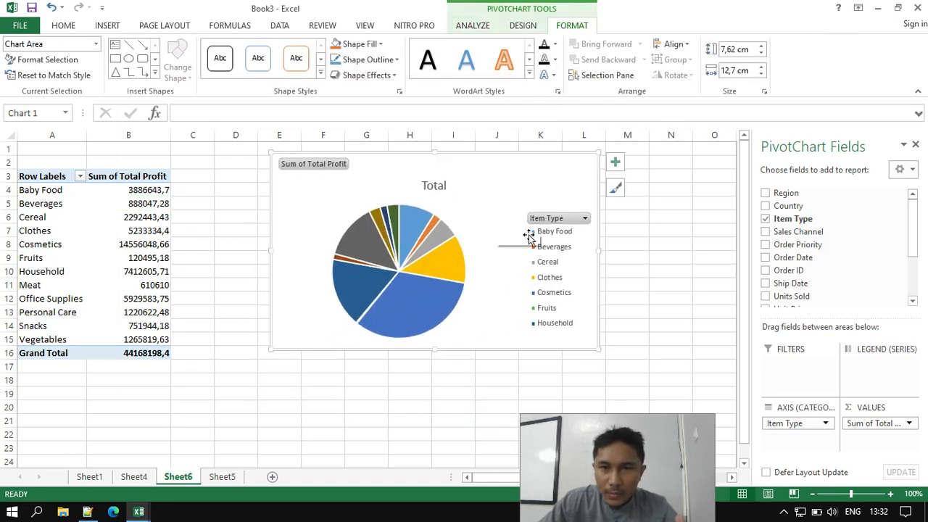
{"action": "right_click", "coordinate": [308, 165]}
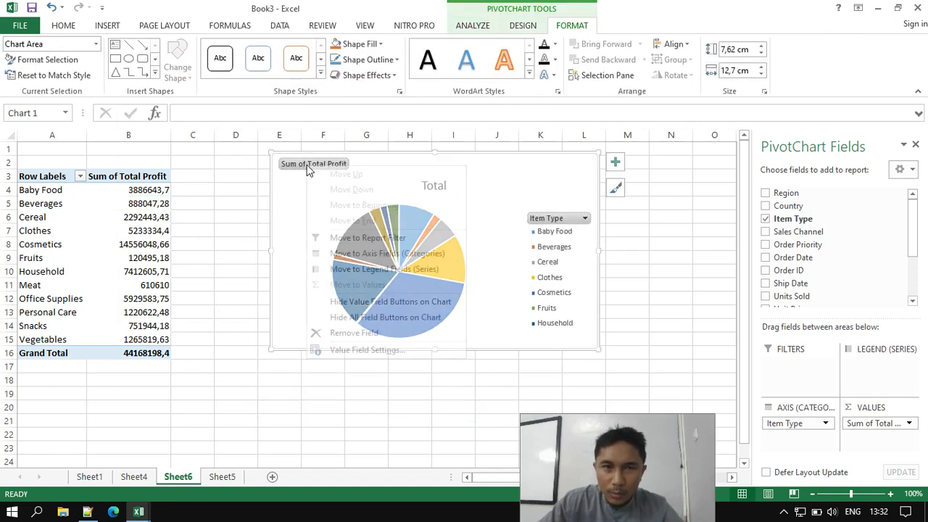
{"action": "left_click", "coordinate": [407, 319]}
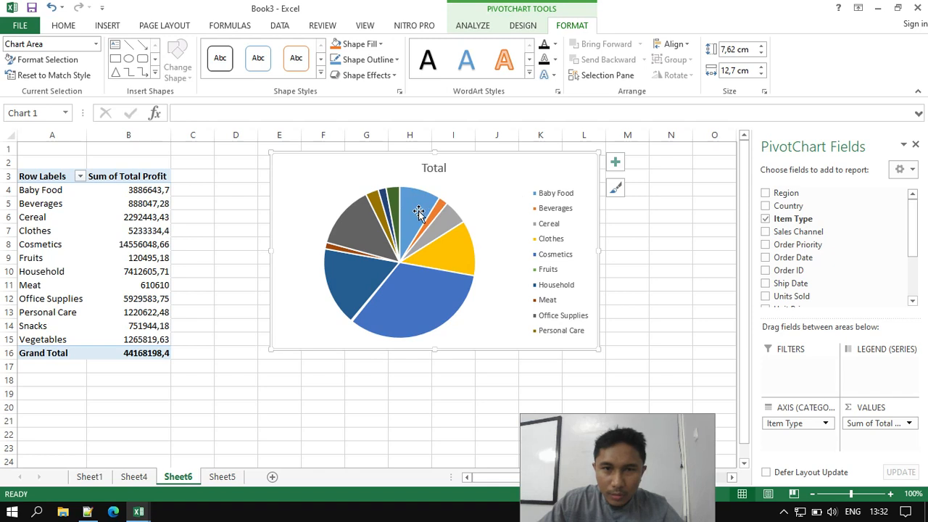
{"action": "mouse_move", "coordinate": [411, 209]}
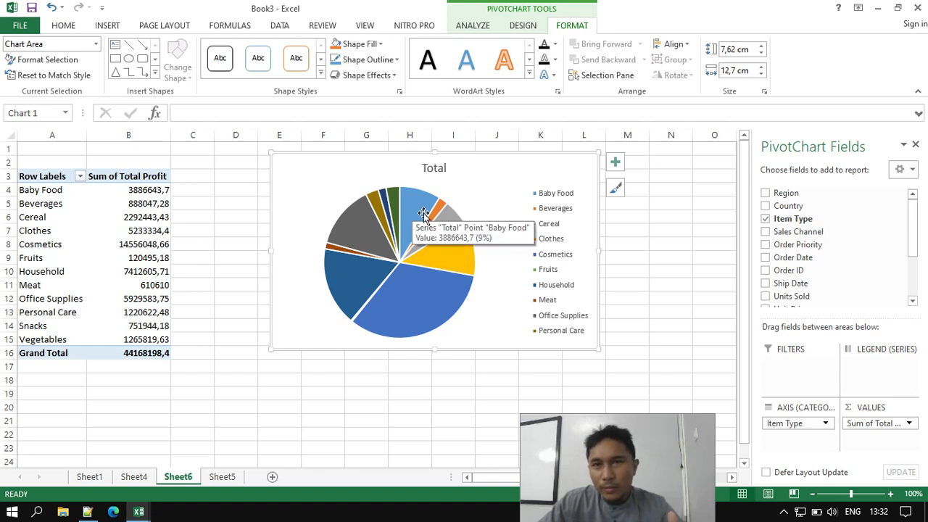
- Apply the first quick layout, with category names and percentages around the pie, and shift the chart slightly down to start near D3
{"action": "left_click", "coordinate": [522, 26]}
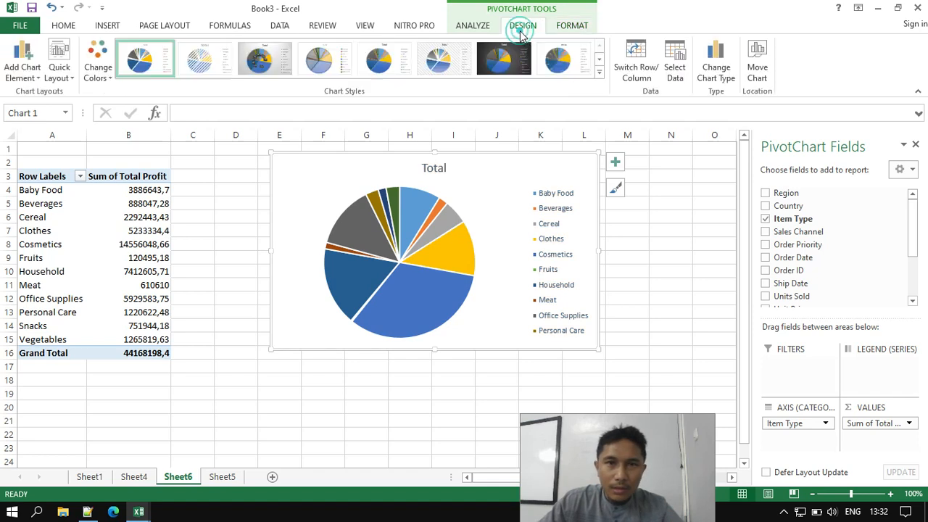
{"action": "left_click", "coordinate": [60, 72]}
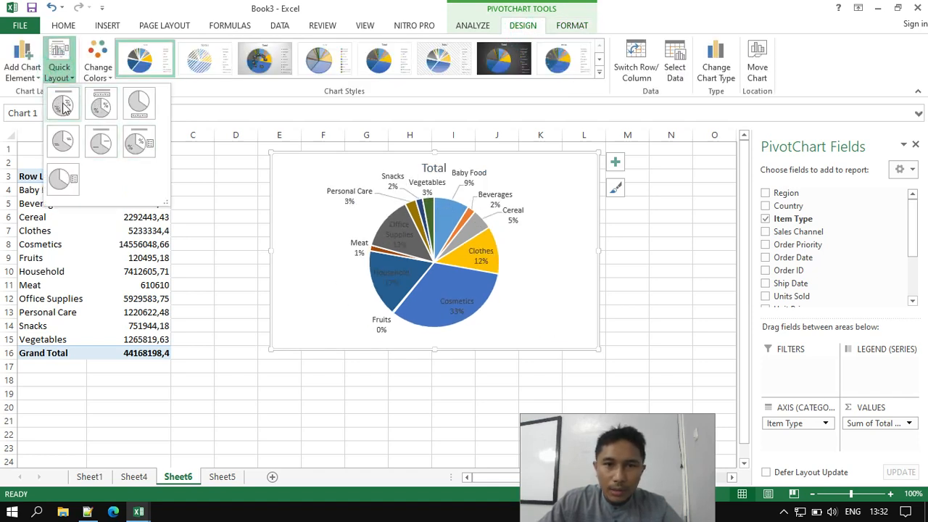
{"action": "left_click", "coordinate": [63, 108]}
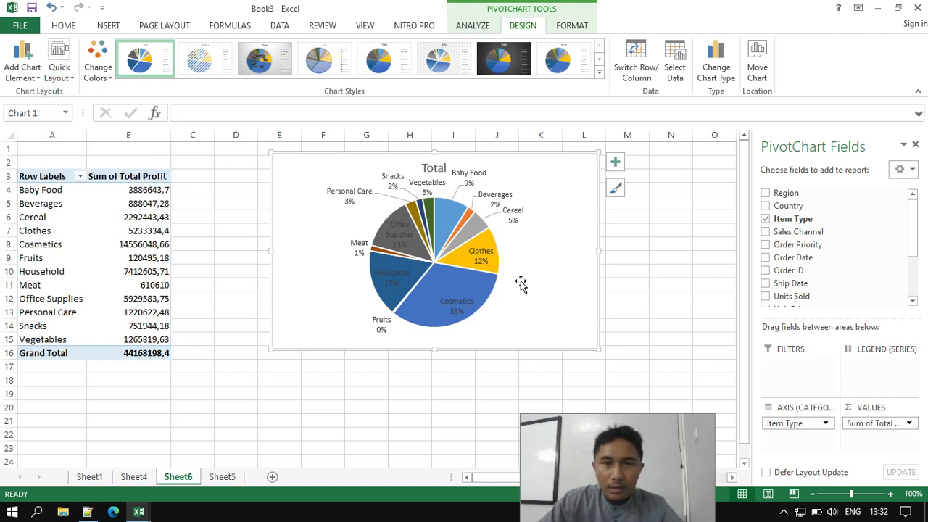
{"action": "left_click_drag", "start_coordinate": [551, 273], "coordinate": [532, 299]}
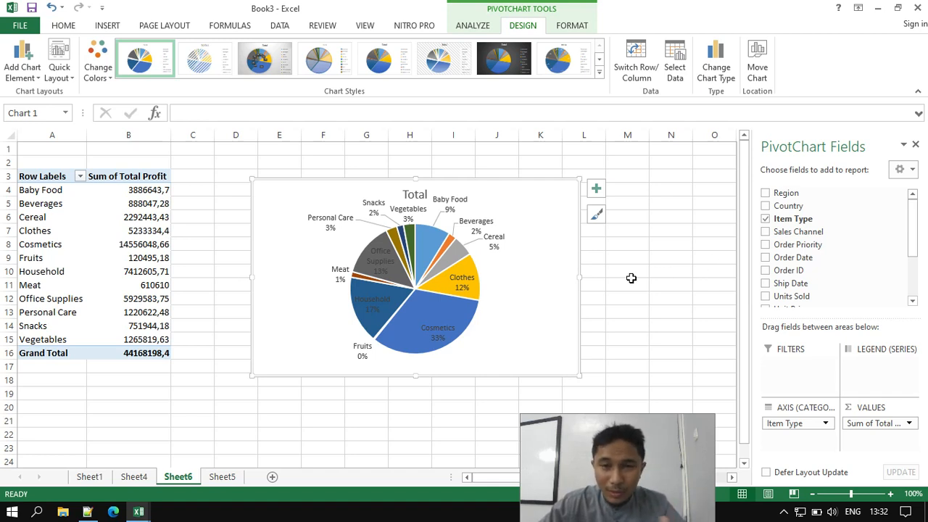
- Copy the item type pie chart from Sheet6 and paste it into the blue dashboard on Sheet5
{"action": "left_click", "coordinate": [222, 477]}
{"action": "left_click", "coordinate": [253, 404]}
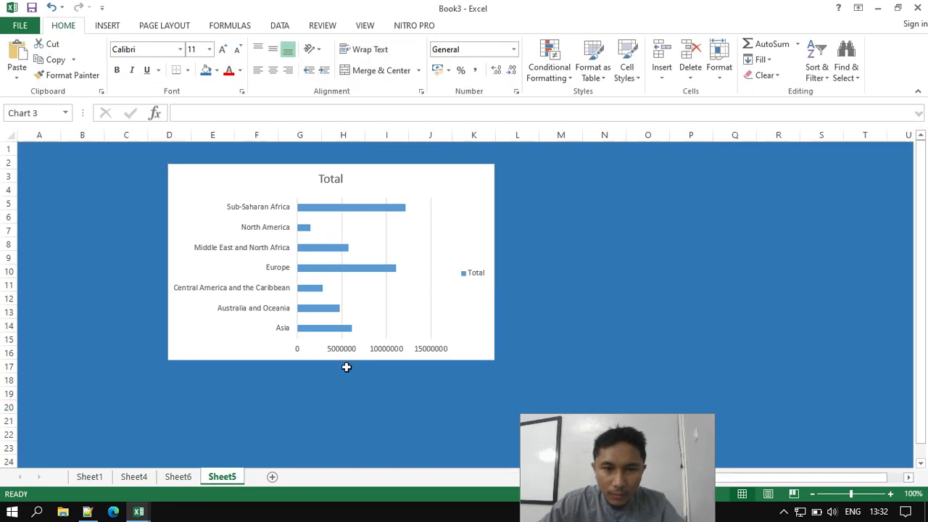
{"action": "key", "text": "ctrl+v"}
- Move the pasted pie chart directly below the regional bar chart, covering about D18 to K32, and review the dashboard layout
{"action": "scroll", "coordinate": [502, 350], "scroll_direction": "down", "scroll_amount": 1}
{"action": "scroll", "coordinate": [502, 350], "scroll_direction": "down", "scroll_amount": 4}
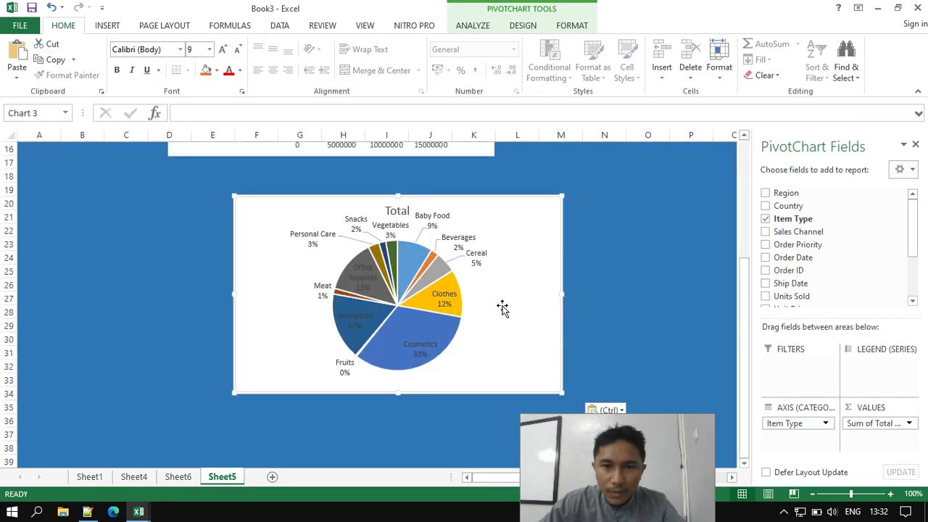
{"action": "left_click_drag", "start_coordinate": [501, 306], "coordinate": [450, 278]}
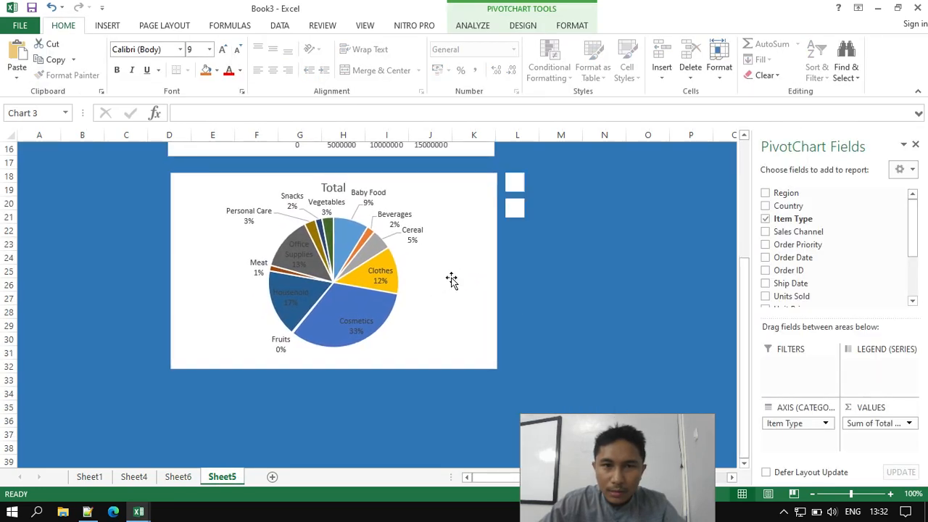
{"action": "left_click", "coordinate": [570, 273]}
{"action": "scroll", "coordinate": [570, 278], "scroll_direction": "up", "scroll_amount": 3}
{"action": "scroll", "coordinate": [571, 278], "scroll_direction": "up", "scroll_amount": 2}
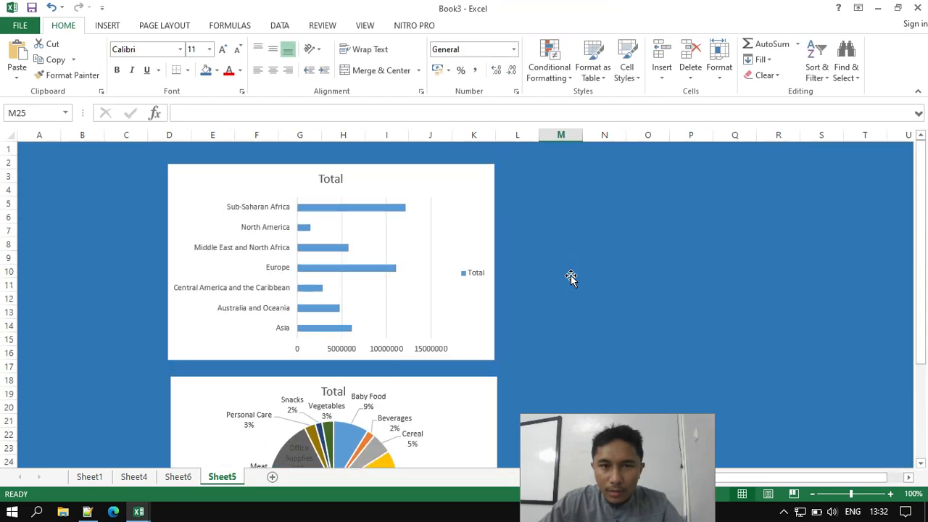
{"action": "scroll", "coordinate": [570, 278], "scroll_direction": "down", "scroll_amount": 6}
{"action": "scroll", "coordinate": [571, 277], "scroll_direction": "up", "scroll_amount": 6}
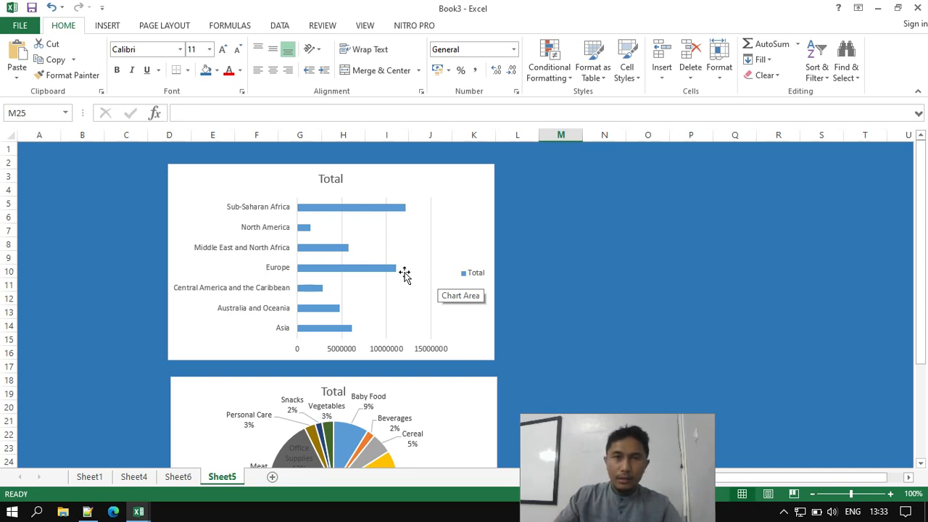
- Insert an Order Priority slicer for the regional bar chart and place it beside the chart, covering about L2 to O15
{"action": "left_click", "coordinate": [388, 223]}
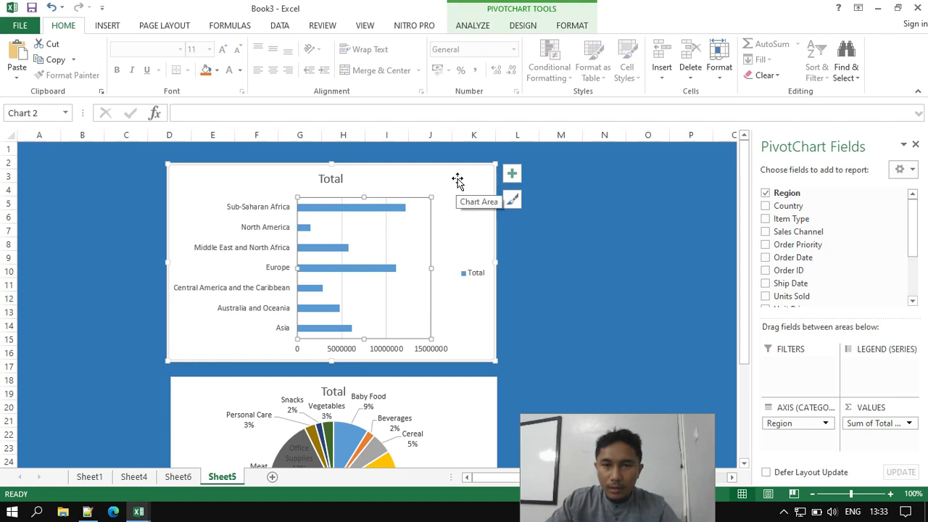
{"action": "left_click", "coordinate": [481, 29]}
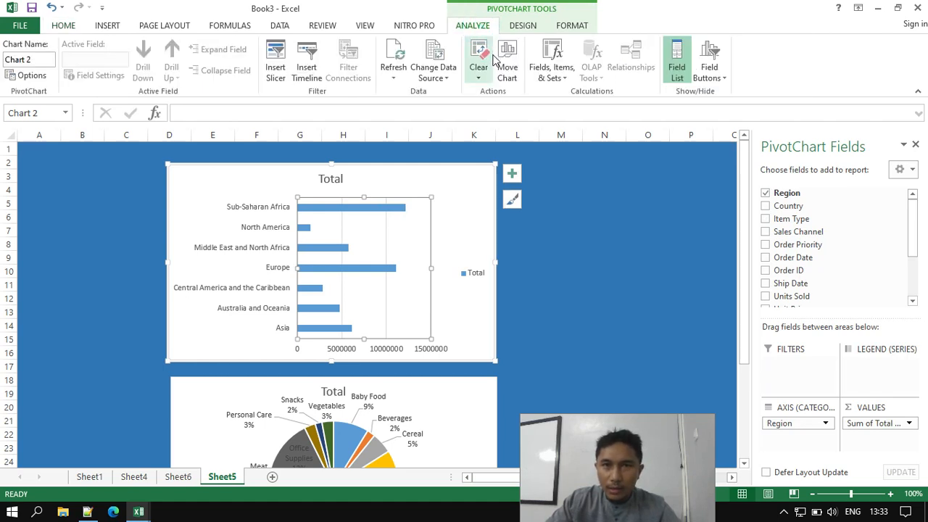
{"action": "left_click", "coordinate": [275, 69]}
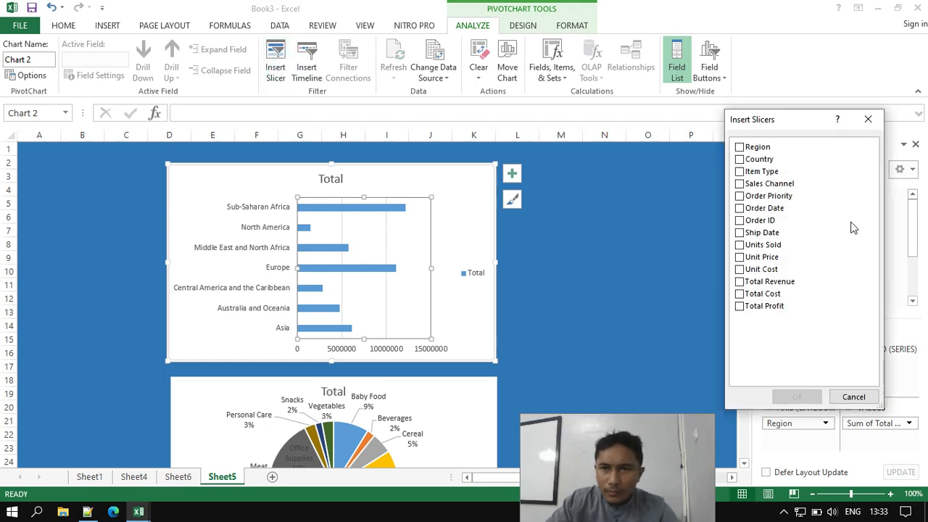
{"action": "left_click_drag", "start_coordinate": [799, 131], "coordinate": [661, 120]}
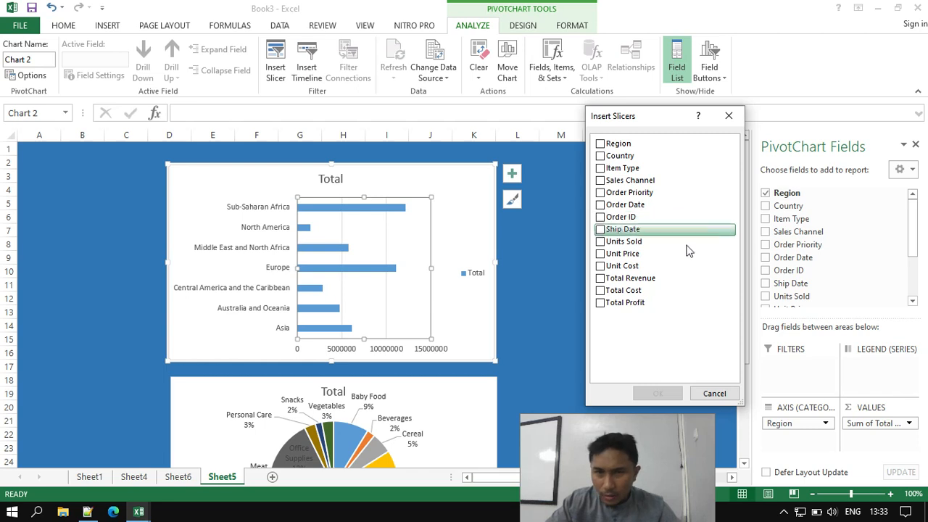
{"action": "left_click", "coordinate": [613, 194]}
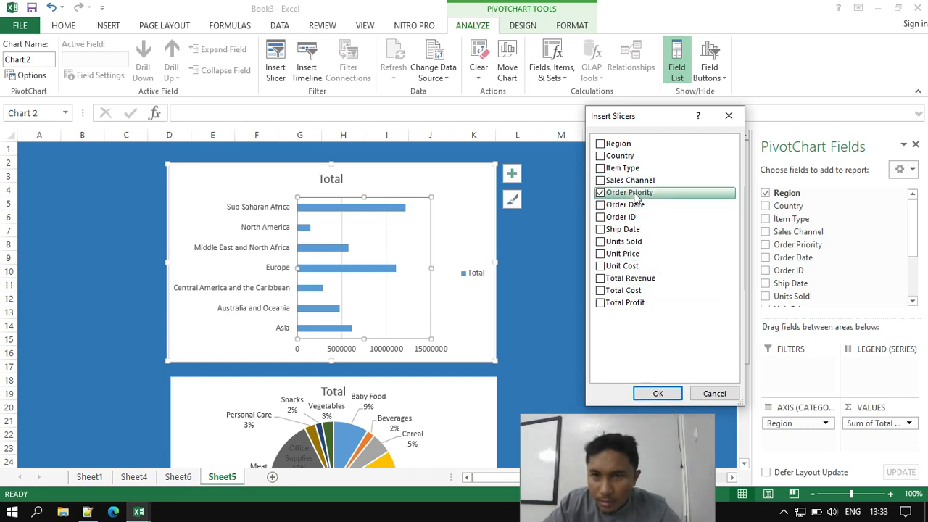
{"action": "left_click", "coordinate": [658, 393]}
{"action": "left_click", "coordinate": [402, 344]}
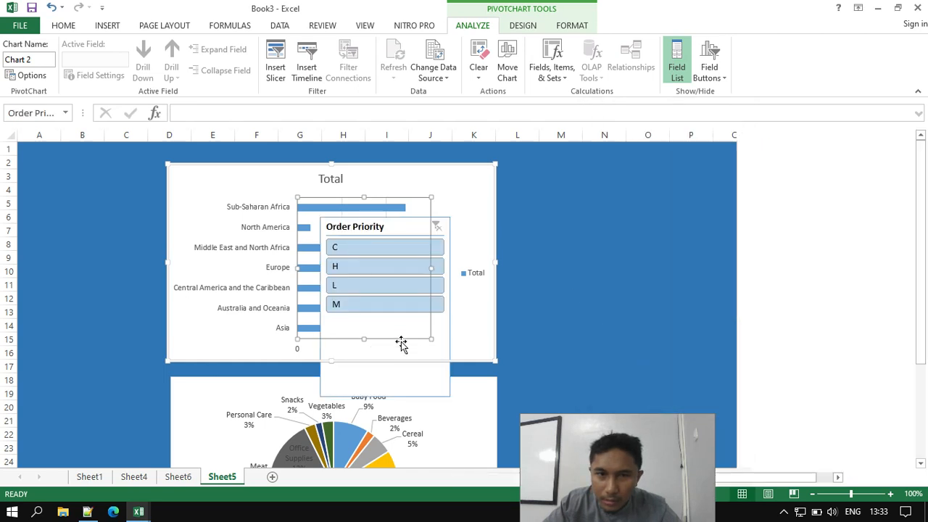
{"action": "left_click_drag", "start_coordinate": [414, 367], "coordinate": [607, 315]}
- Filter the regional bar chart by order priorities C, H, L and M in turn, ending on C
{"action": "left_click", "coordinate": [574, 193]}
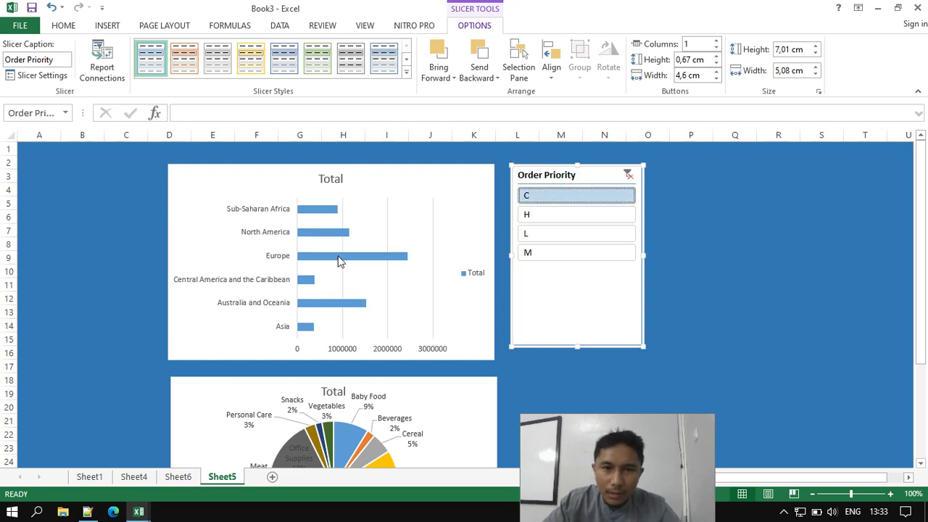
{"action": "left_click", "coordinate": [555, 218]}
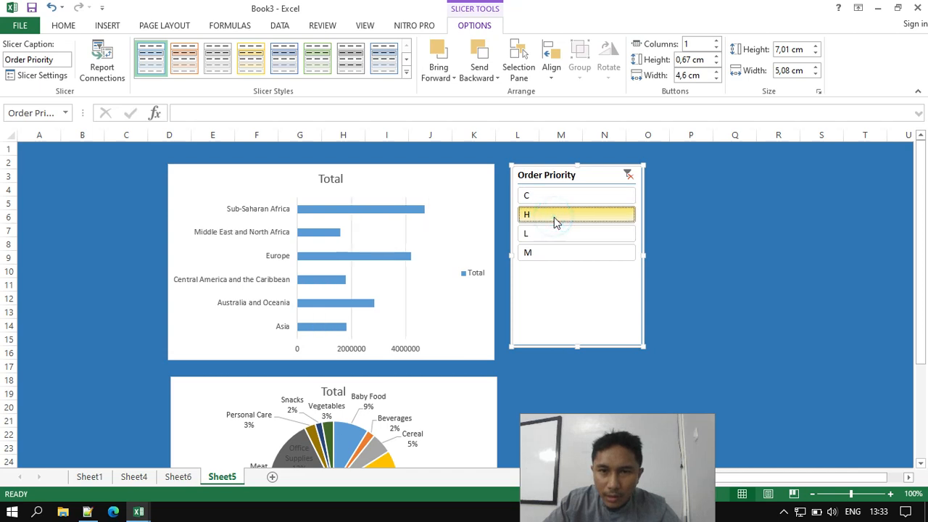
{"action": "left_click", "coordinate": [541, 235]}
{"action": "left_click", "coordinate": [544, 252]}
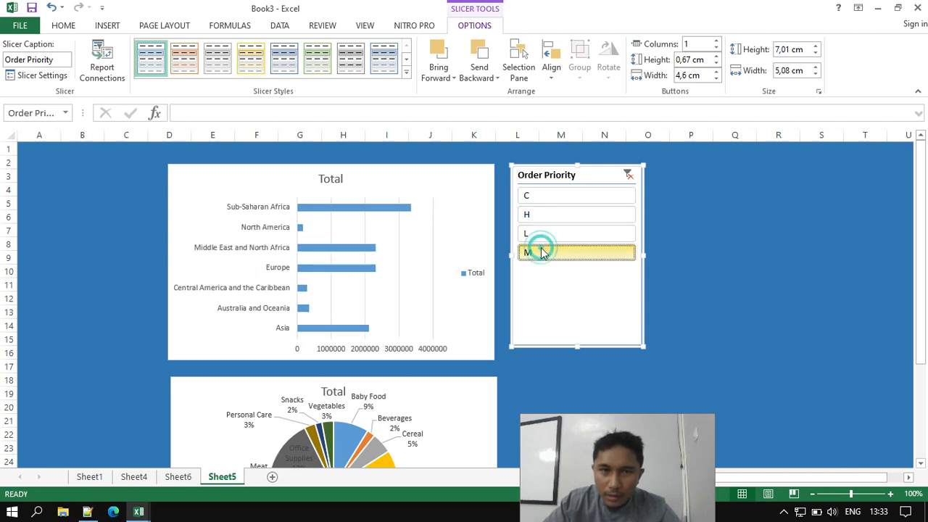
{"action": "left_click", "coordinate": [575, 197]}
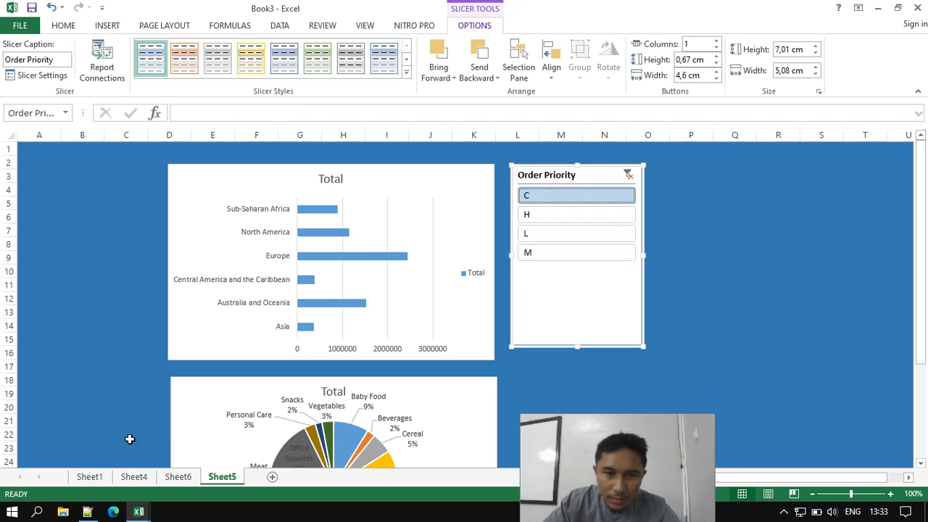
- Examine the Order Priority codes in column E of the source data on Sheet1, and return to the dashboard on Sheet5
{"action": "left_click", "coordinate": [89, 476]}
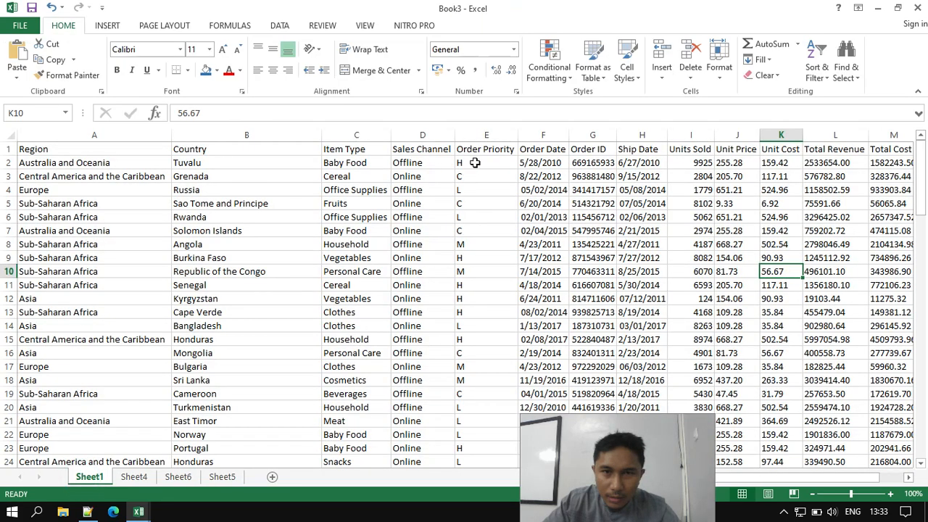
{"action": "left_click", "coordinate": [475, 163]}
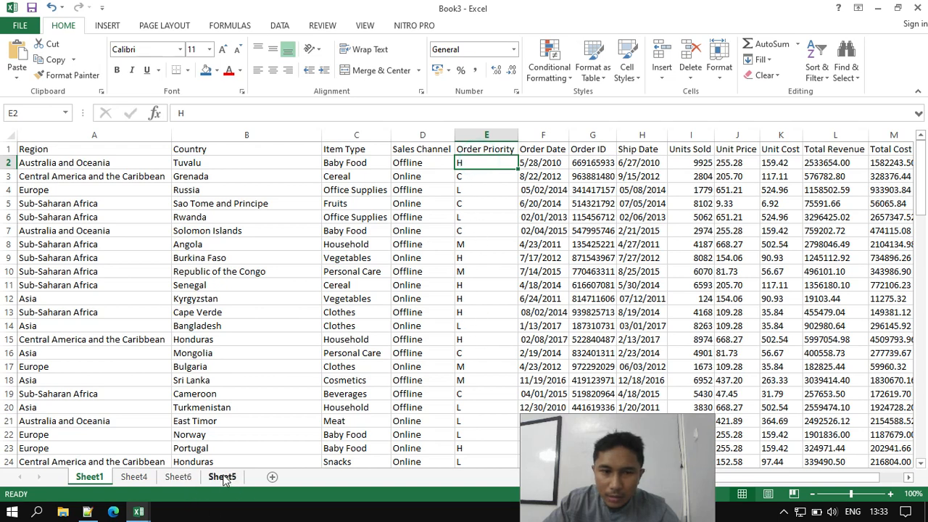
{"action": "left_click", "coordinate": [475, 176]}
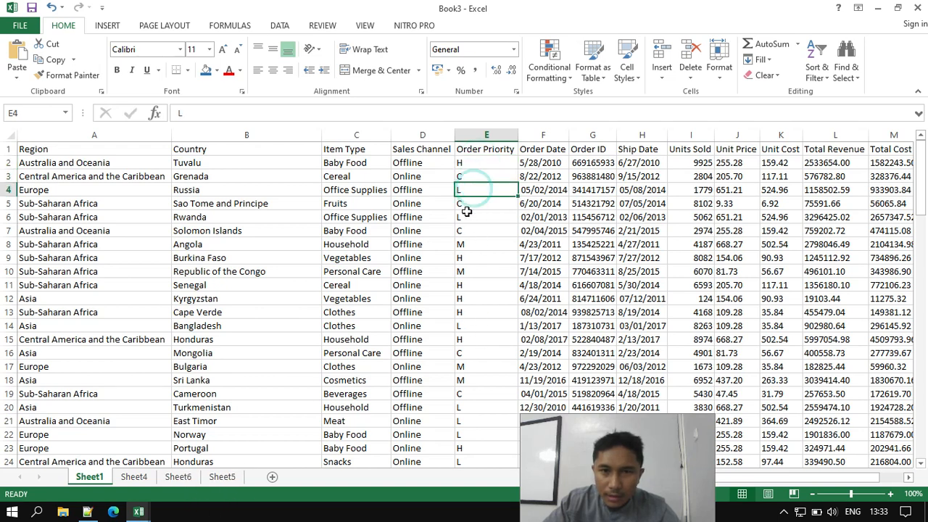
{"action": "left_click", "coordinate": [466, 244]}
{"action": "left_click", "coordinate": [222, 477]}
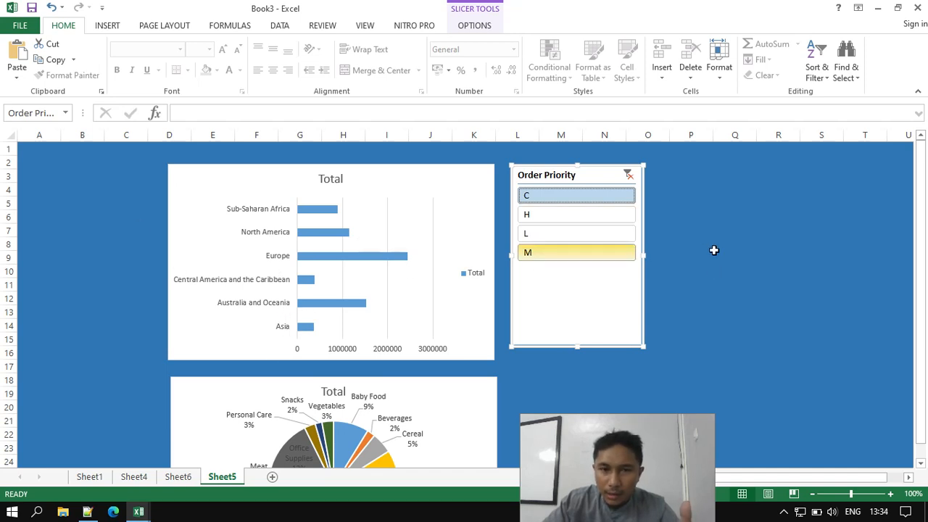
- Change the regional bar chart's title to "Total Profit"
{"action": "left_click", "coordinate": [344, 179]}
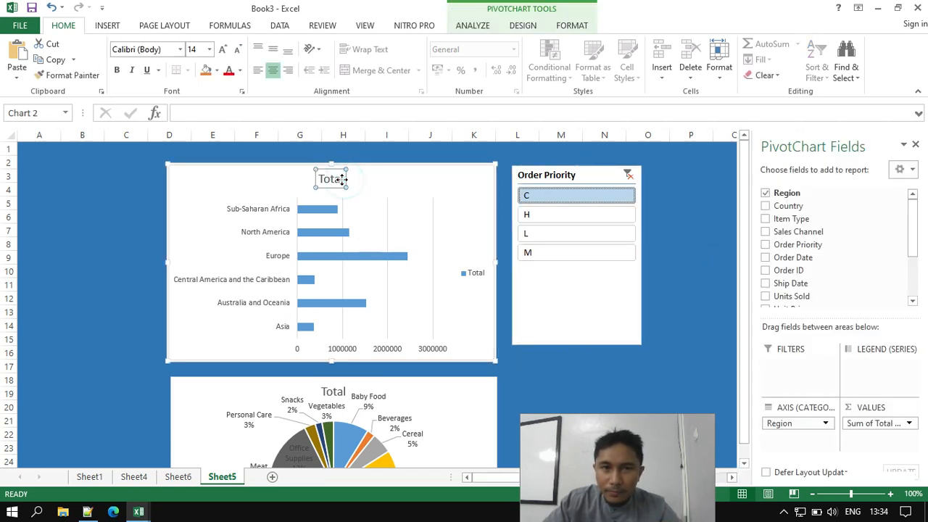
{"action": "double_click", "coordinate": [330, 180]}
{"action": "left_click", "coordinate": [343, 179]}
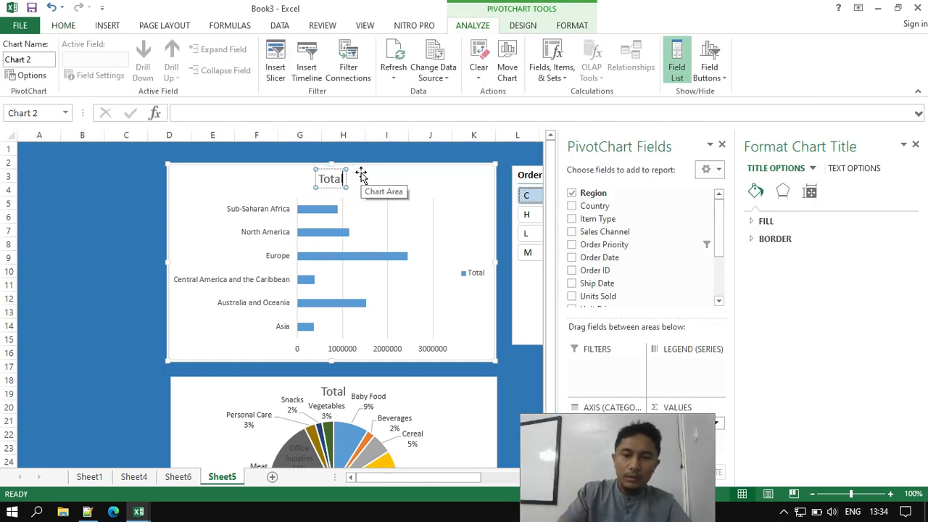
{"action": "type", "text": "Profit"}
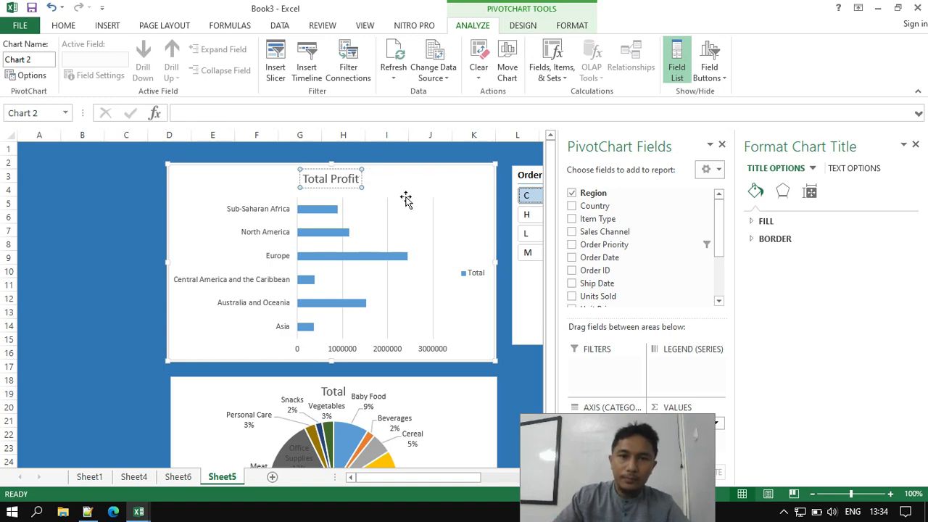
{"action": "left_click", "coordinate": [515, 366]}
- Change the pie chart's title to "Total Profit Berdasarkan Item" and close the chart title formatting options
{"action": "left_click", "coordinate": [331, 389]}
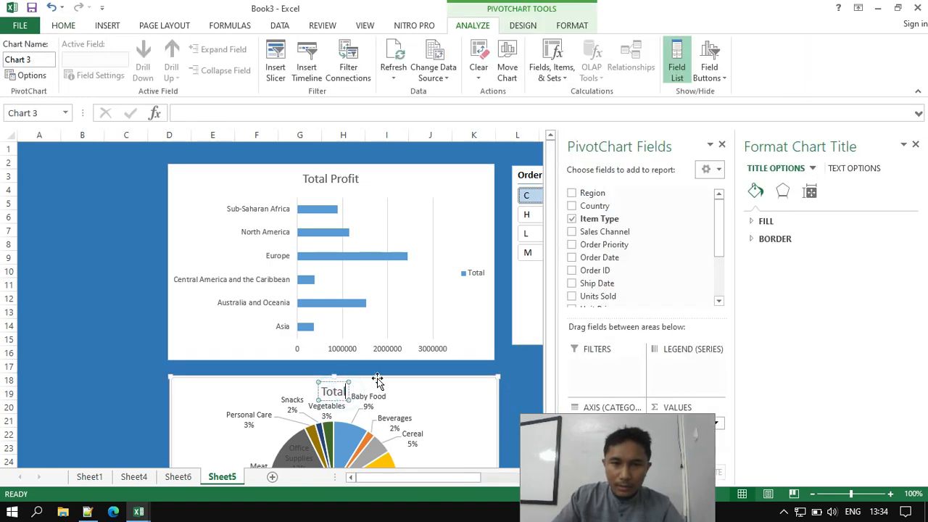
{"action": "type", "text": "Profit"}
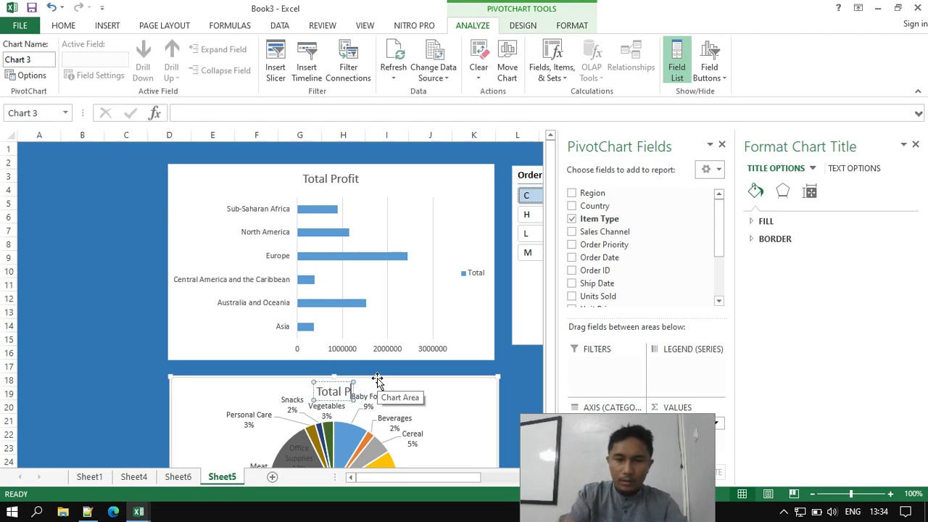
{"action": "type", "text": " Berdasarkan Item"}
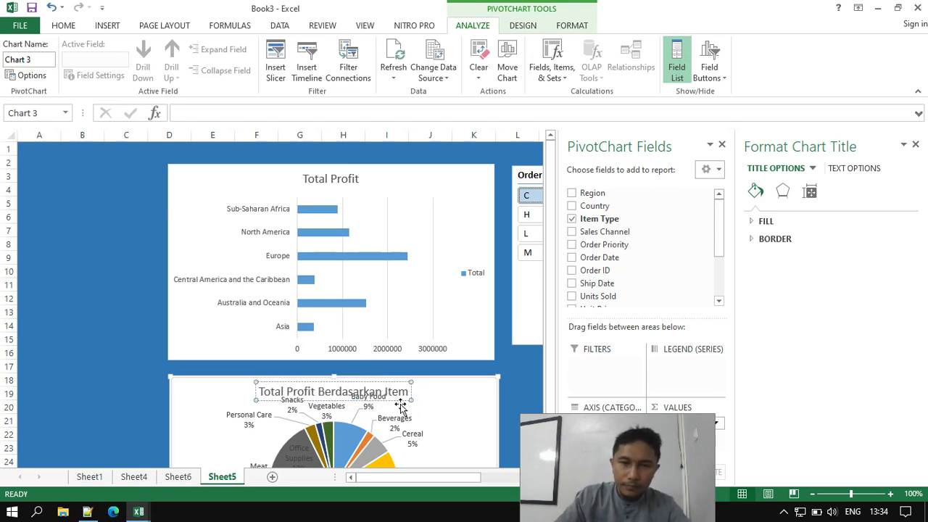
{"action": "left_click", "coordinate": [520, 392]}
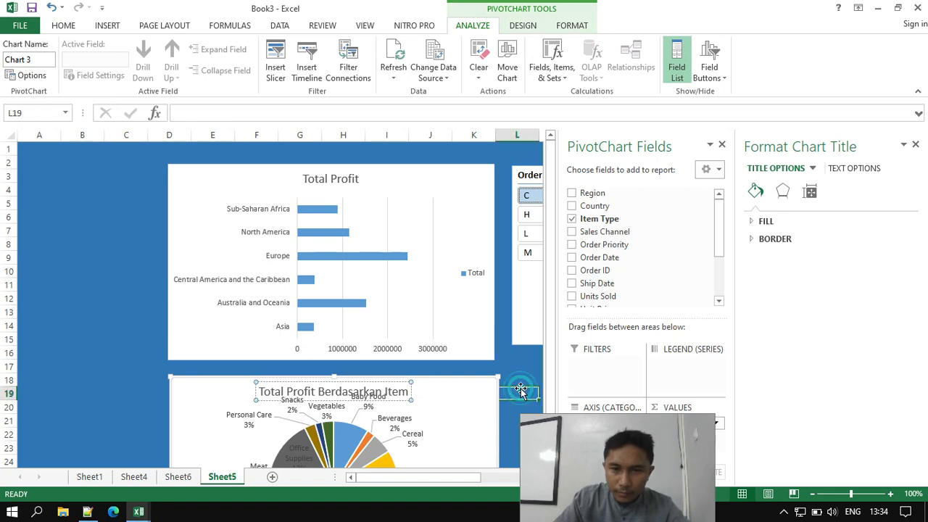
{"action": "left_click", "coordinate": [916, 145]}
{"action": "scroll", "coordinate": [756, 327], "scroll_direction": "down", "scroll_amount": 2}
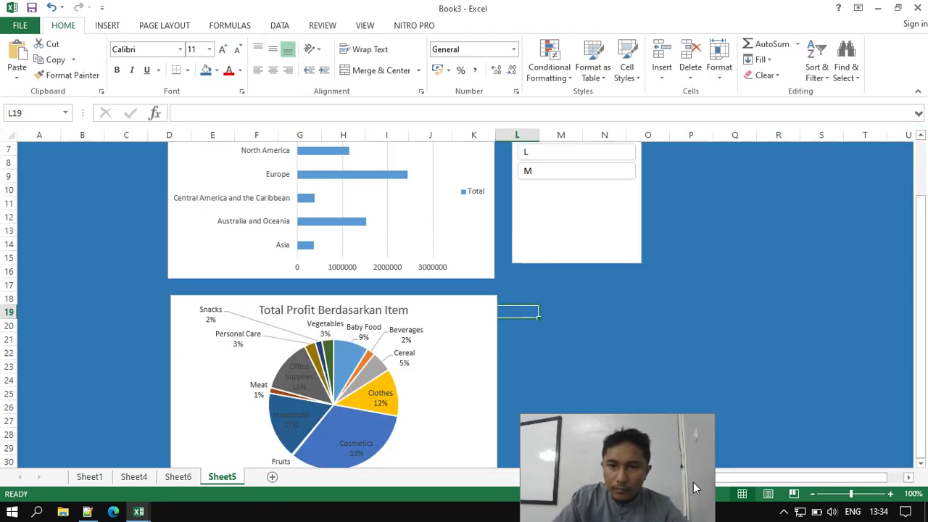
- Insert a Sales Channel slicer for the item type pie chart and place it beside the chart, below the Order Priority slicer
{"action": "left_click_drag", "start_coordinate": [693, 482], "coordinate": [881, 480]}
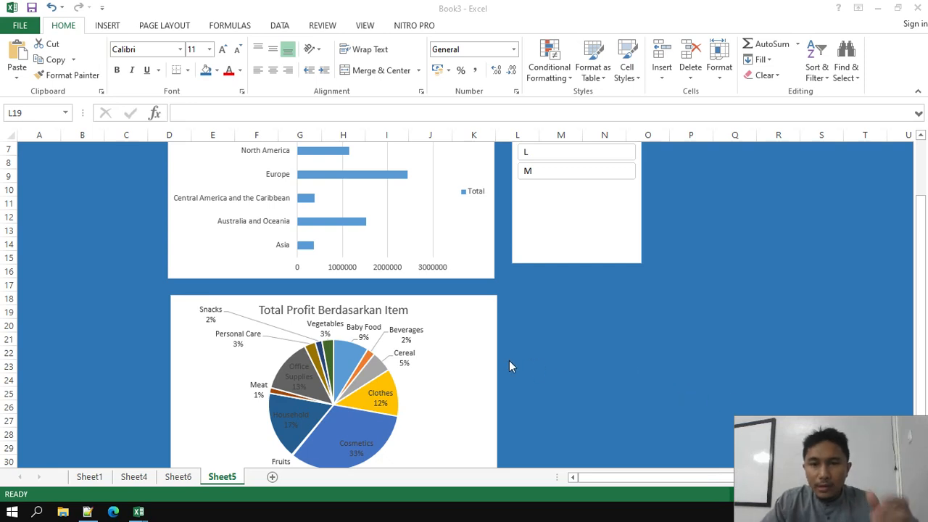
{"action": "left_click", "coordinate": [444, 346]}
{"action": "left_click", "coordinate": [442, 309]}
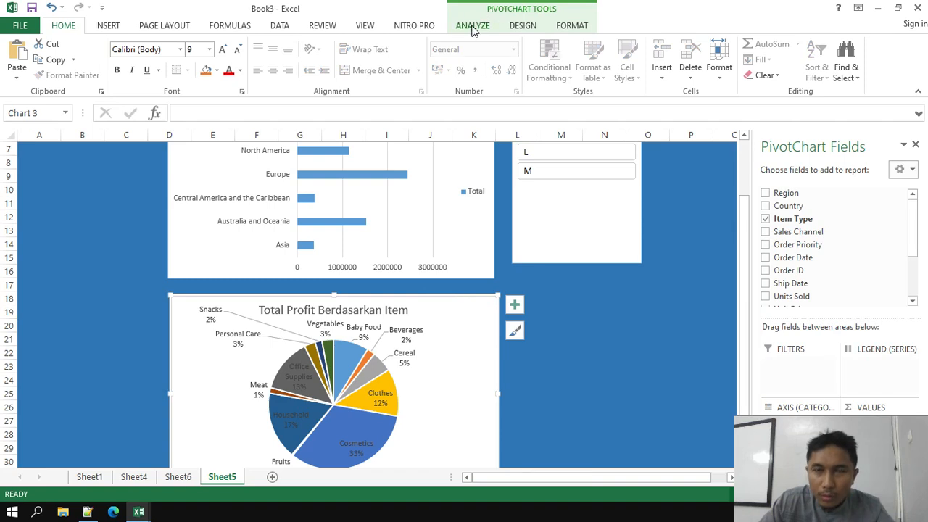
{"action": "left_click", "coordinate": [472, 25]}
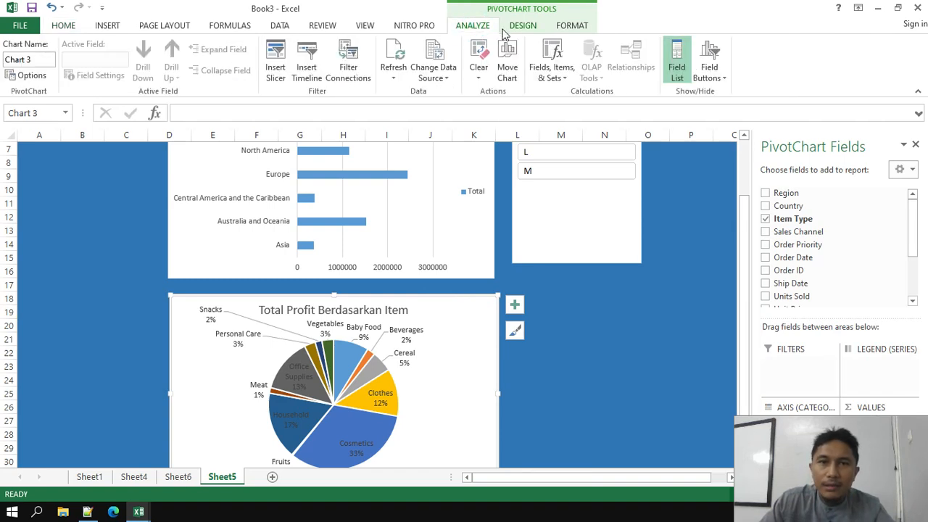
{"action": "left_click", "coordinate": [283, 76]}
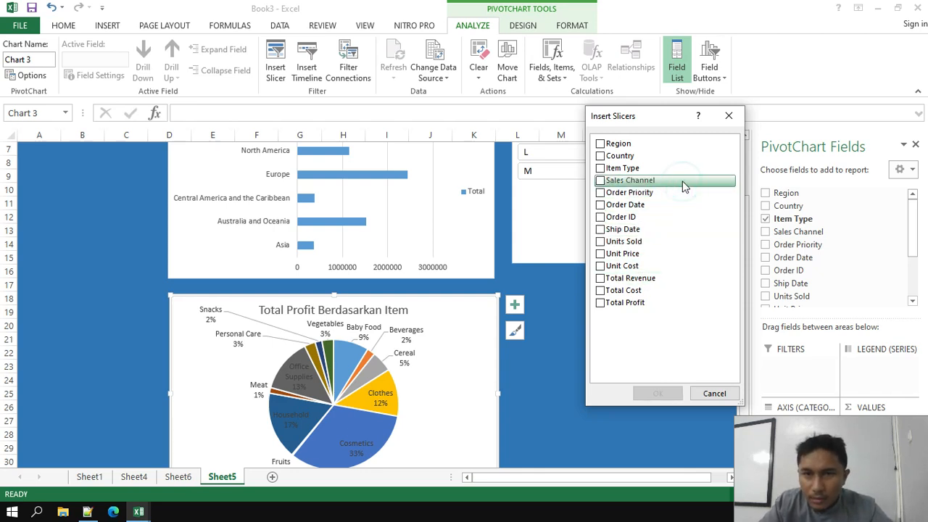
{"action": "left_click", "coordinate": [601, 181]}
{"action": "left_click", "coordinate": [657, 393]}
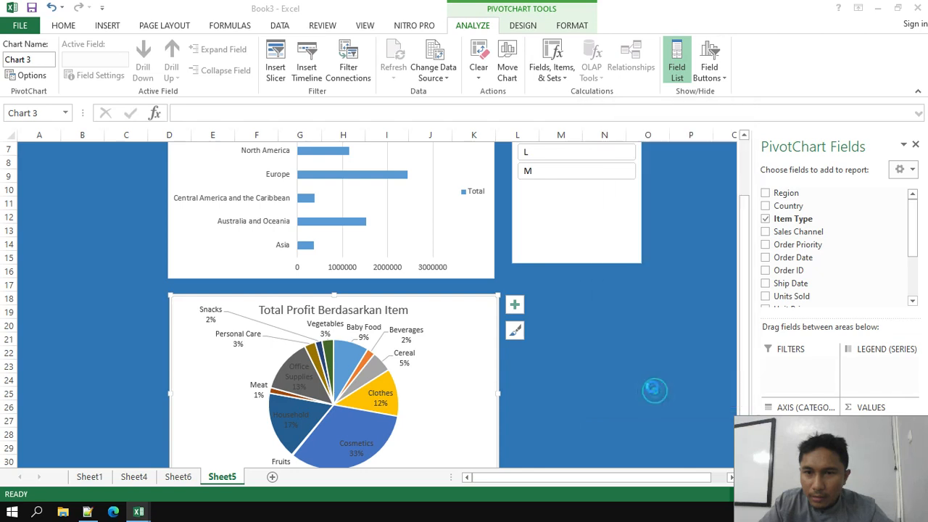
{"action": "left_click_drag", "start_coordinate": [382, 344], "coordinate": [573, 414]}
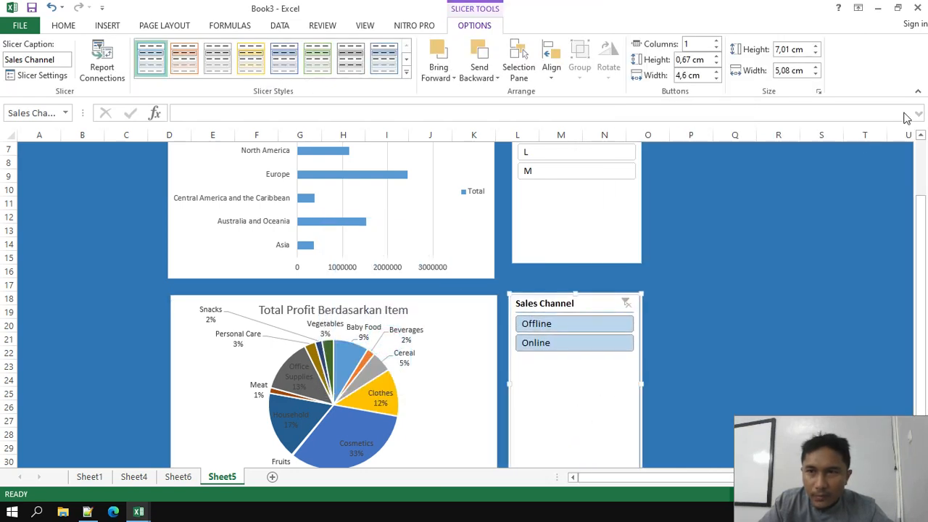
- Collapse the ribbon and filter the pie chart by sales channel, switching between Offline and Online and ending on Offline
{"action": "left_click", "coordinate": [918, 91]}
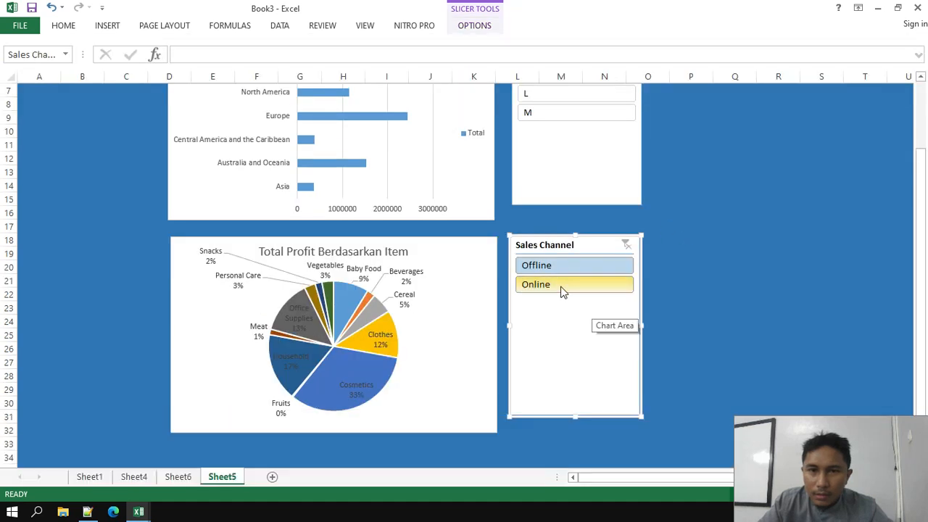
{"action": "left_click", "coordinate": [564, 265]}
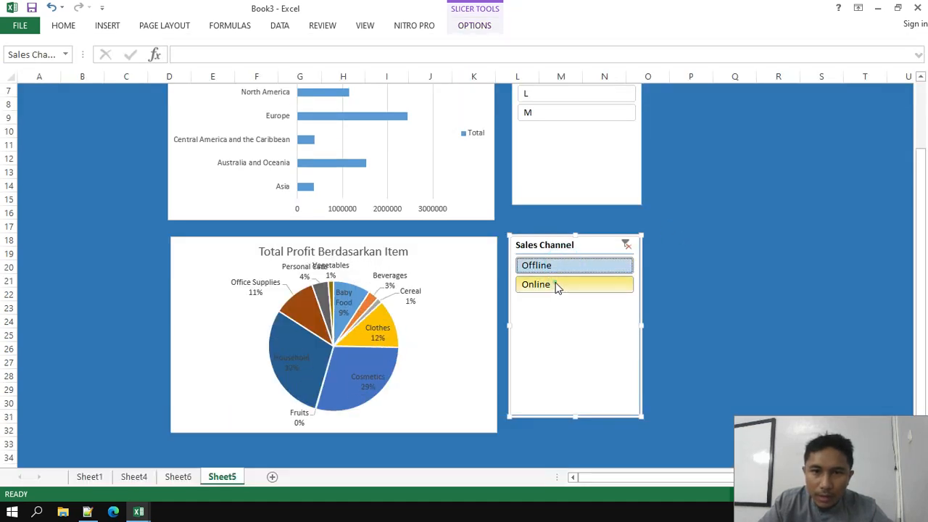
{"action": "left_click", "coordinate": [557, 285]}
{"action": "left_click", "coordinate": [567, 267]}
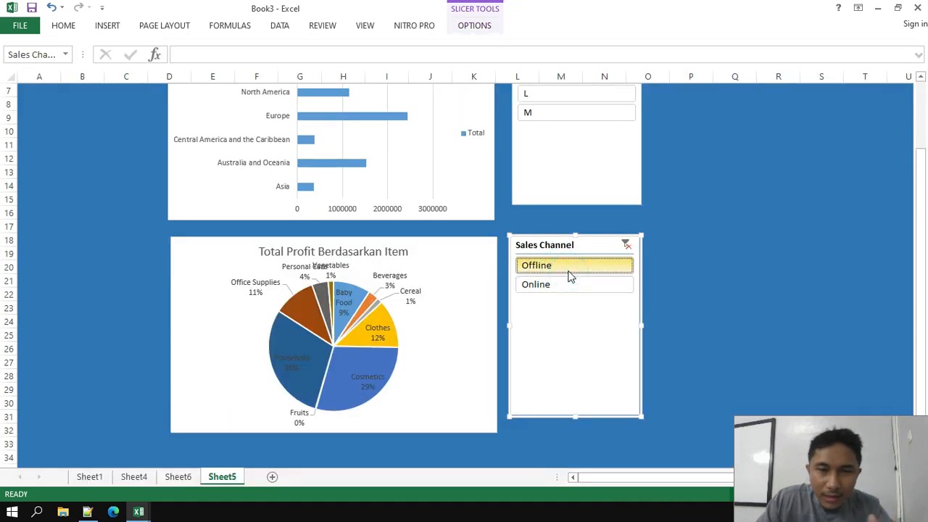
- Shift the Sales Channel slicer slightly down beside the pie chart, review the dashboard and select the Order Priority slicer
{"action": "left_click_drag", "start_coordinate": [579, 244], "coordinate": [581, 253]}
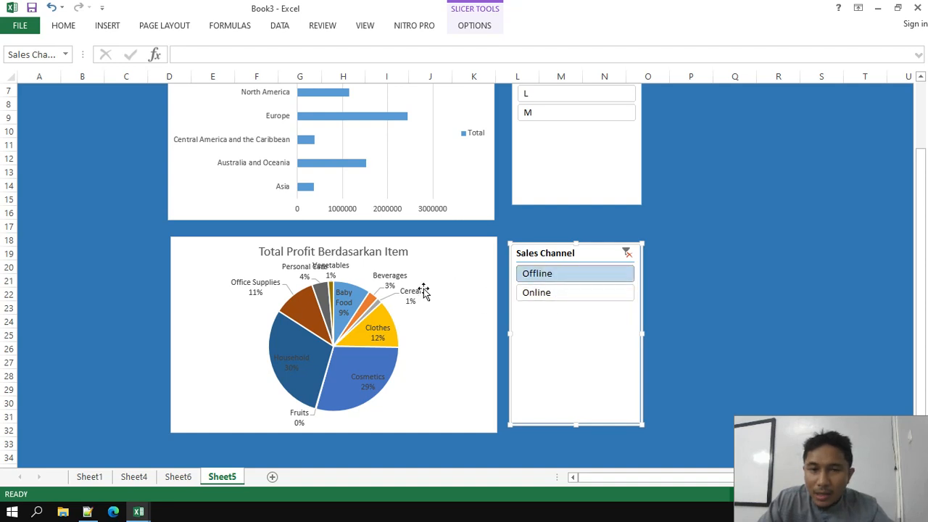
{"action": "left_click", "coordinate": [475, 272]}
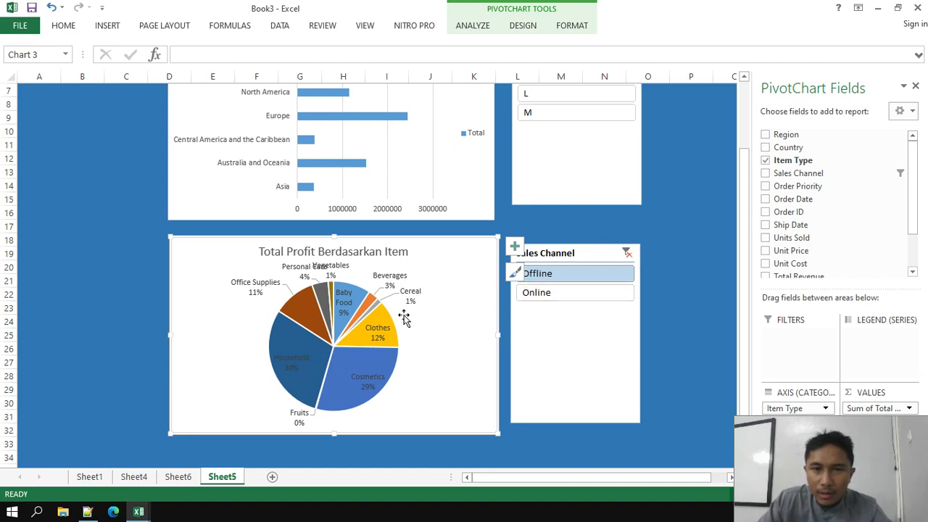
{"action": "scroll", "coordinate": [588, 253], "scroll_direction": "up", "scroll_amount": 2}
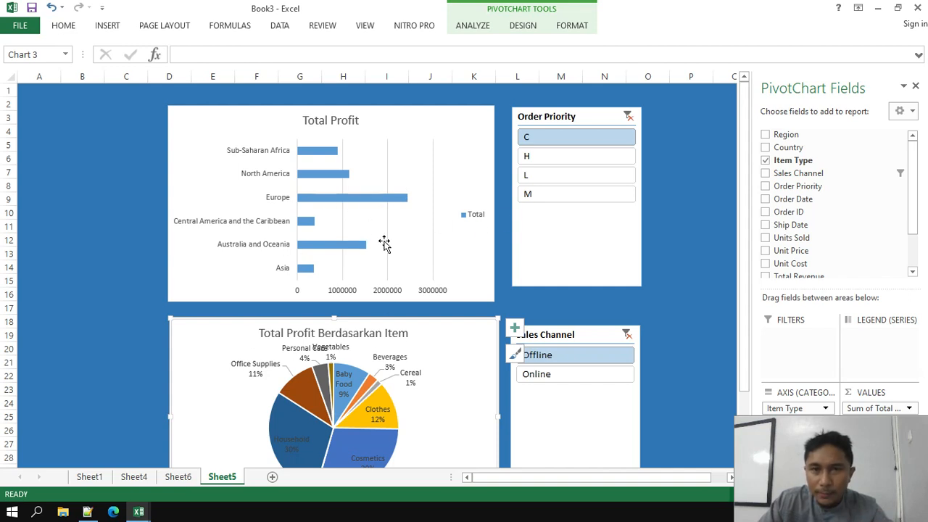
{"action": "left_click", "coordinate": [589, 118]}
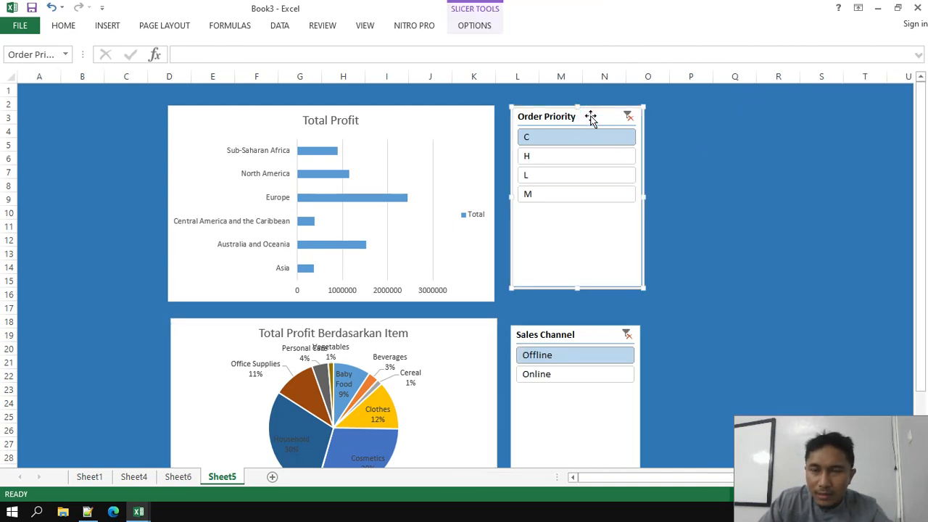
- Connect the Order Priority slicer to PivotTable15 on Sheet6 as well, through its report connections
{"action": "right_click", "coordinate": [592, 117]}
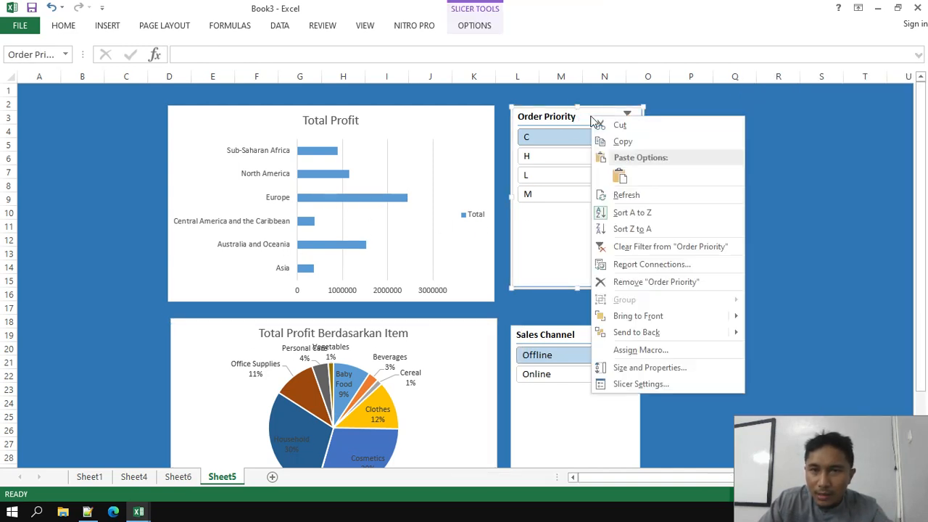
{"action": "left_click", "coordinate": [678, 268]}
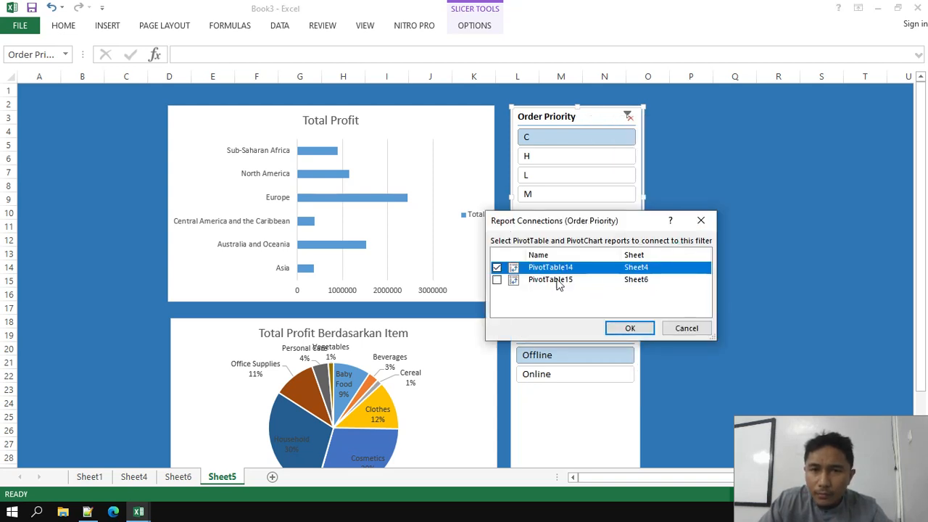
{"action": "left_click", "coordinate": [497, 281]}
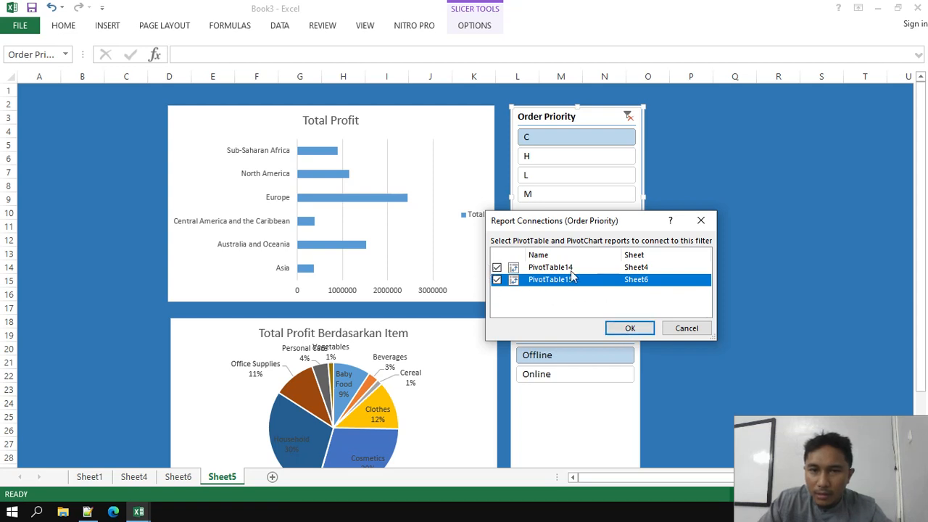
{"action": "left_click", "coordinate": [636, 332]}
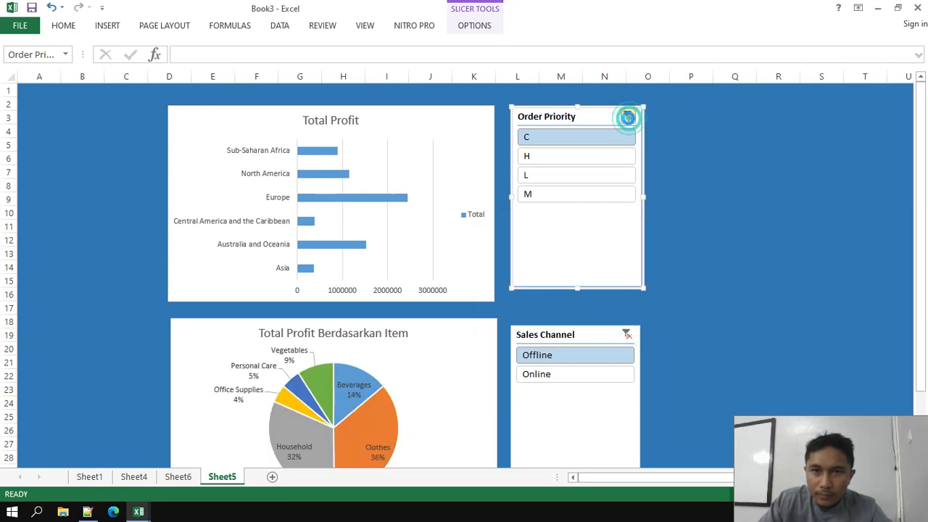
- Clear the Order Priority filter and test the slicer on both charts with C, H, L and finally M
{"action": "left_click", "coordinate": [626, 117]}
{"action": "left_click", "coordinate": [549, 140]}
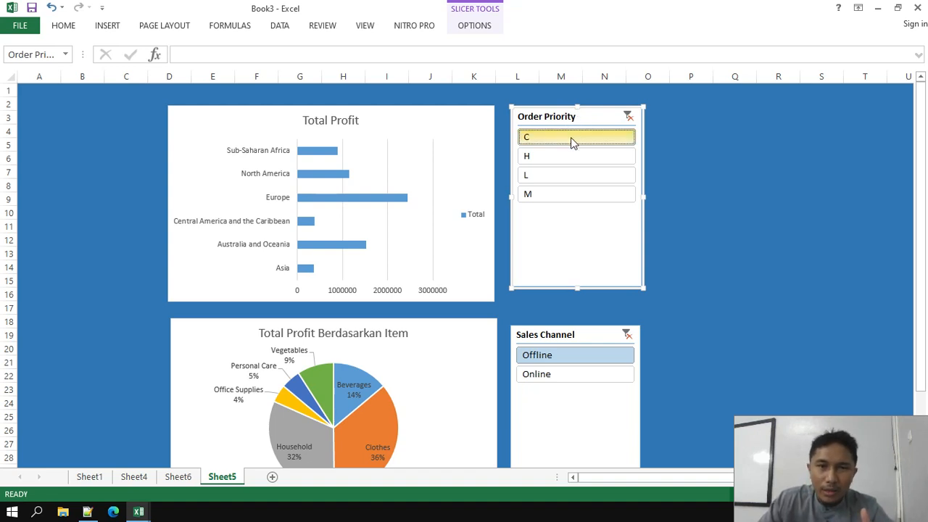
{"action": "left_click", "coordinate": [554, 157]}
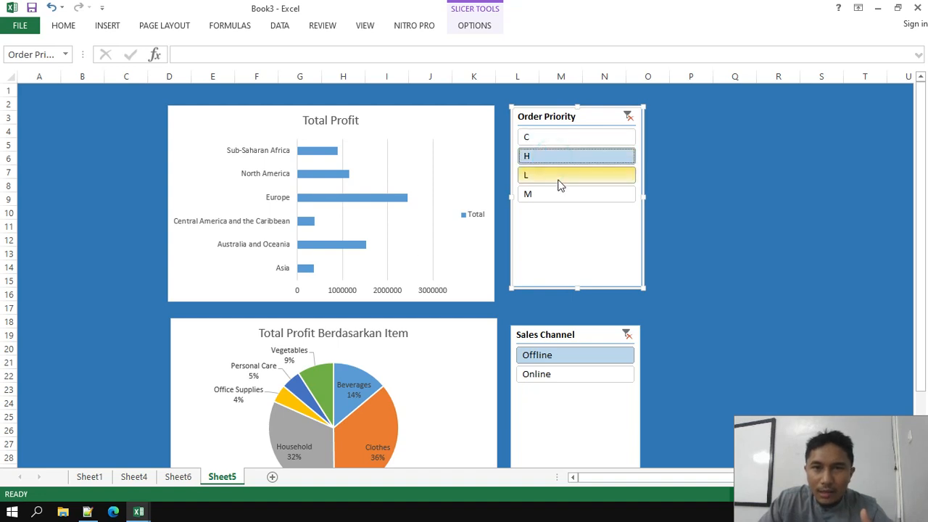
{"action": "left_click", "coordinate": [559, 179]}
{"action": "left_click", "coordinate": [559, 195]}
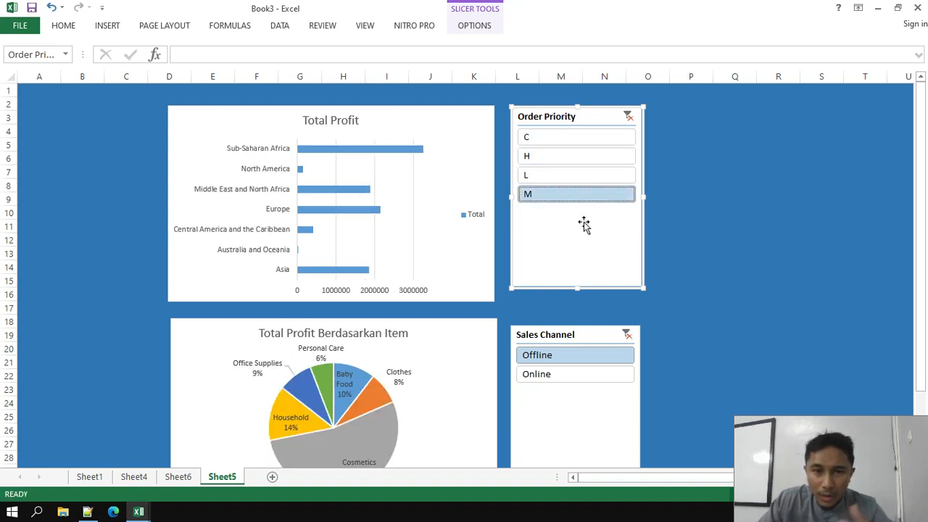
- Connect the Sales Channel slicer to PivotTable14 on Sheet4 as well, through its report connections
{"action": "right_click", "coordinate": [571, 336]}
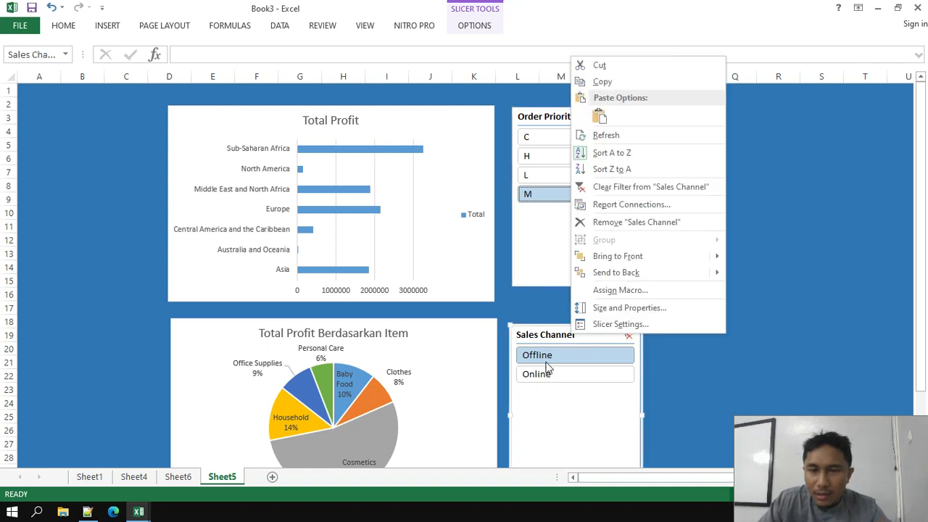
{"action": "left_click", "coordinate": [679, 209]}
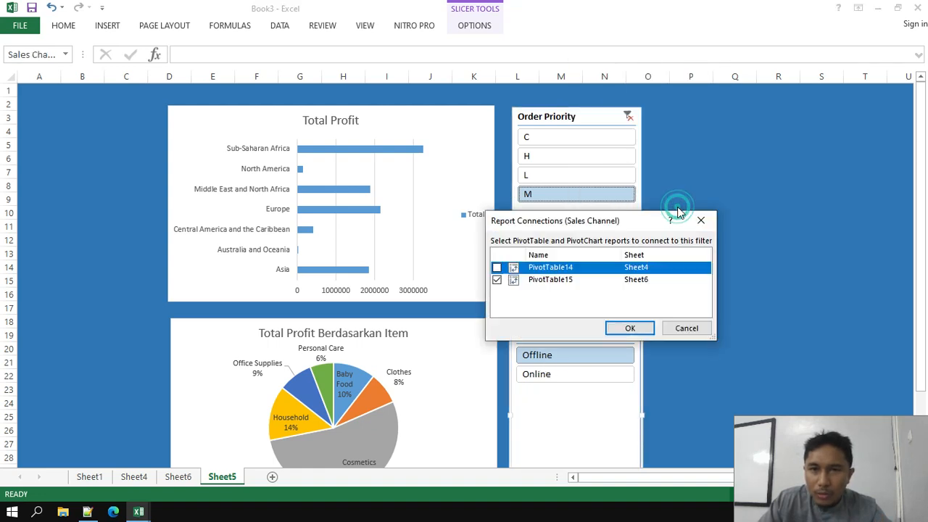
{"action": "left_click", "coordinate": [497, 267]}
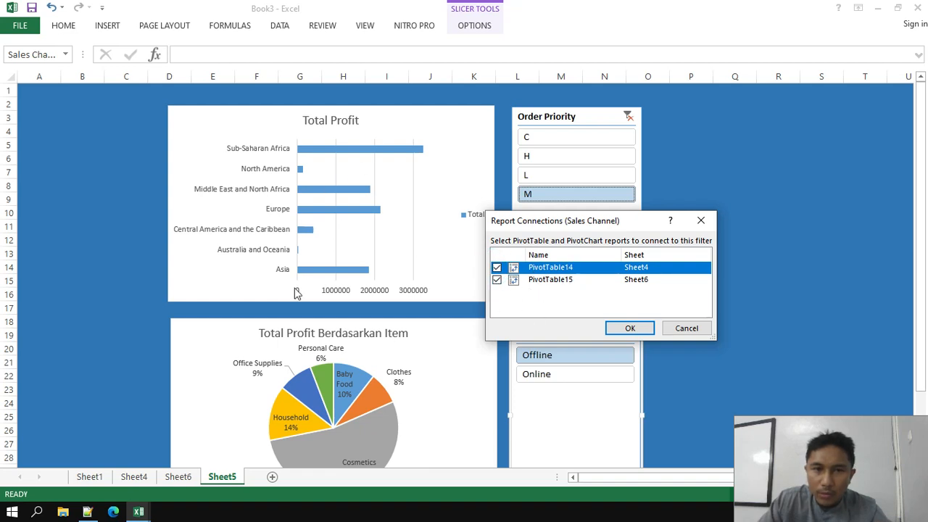
{"action": "left_click", "coordinate": [630, 329]}
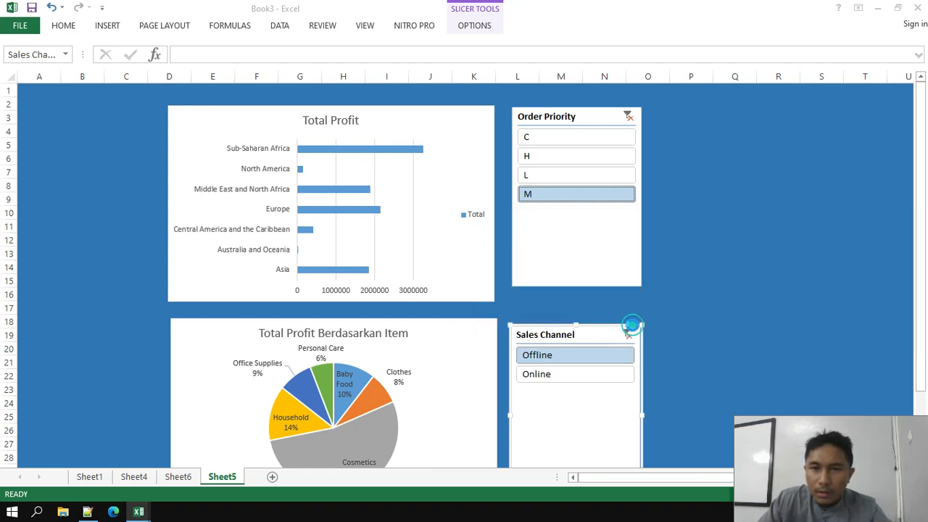
- Test the Sales Channel slicer on both charts by alternating Online and Offline, and clear the filters of both slicers
{"action": "left_click", "coordinate": [549, 374]}
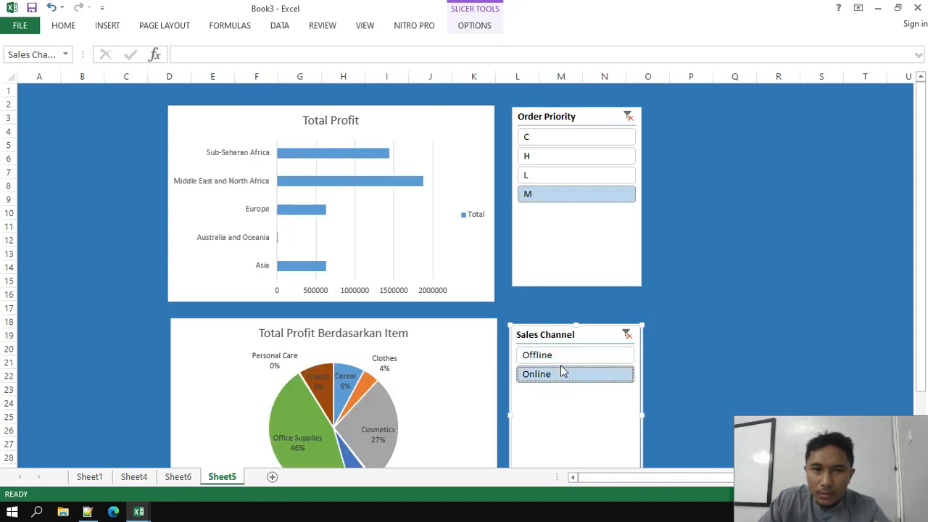
{"action": "left_click", "coordinate": [563, 359]}
{"action": "left_click", "coordinate": [564, 367]}
{"action": "left_click", "coordinate": [564, 355]}
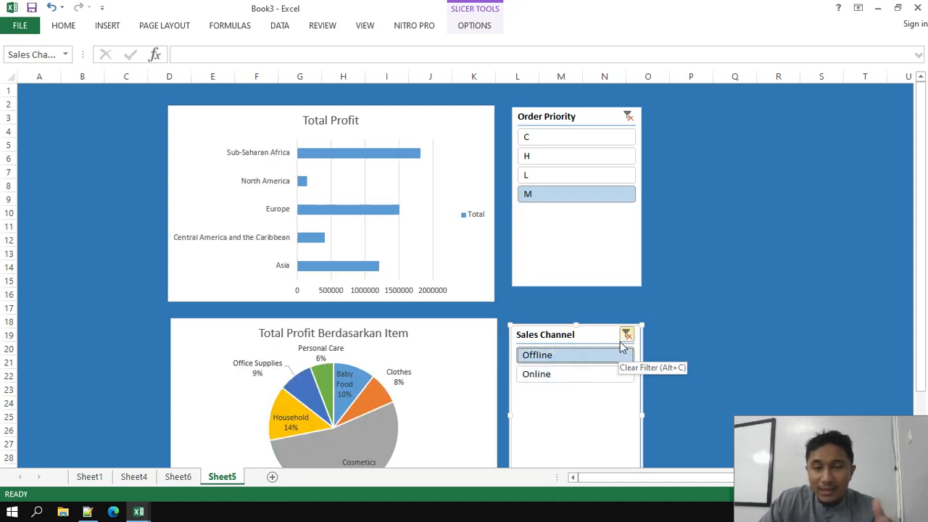
{"action": "left_click", "coordinate": [627, 334]}
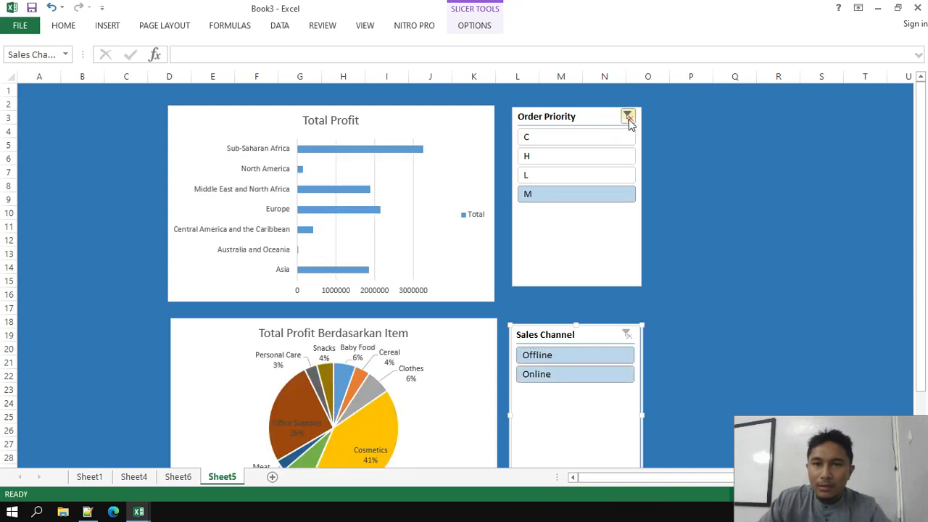
{"action": "left_click", "coordinate": [628, 117]}
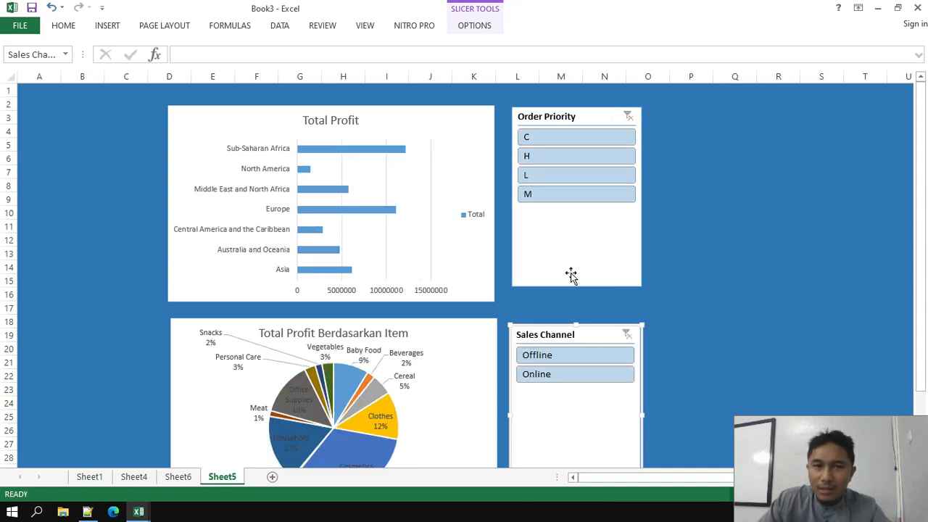